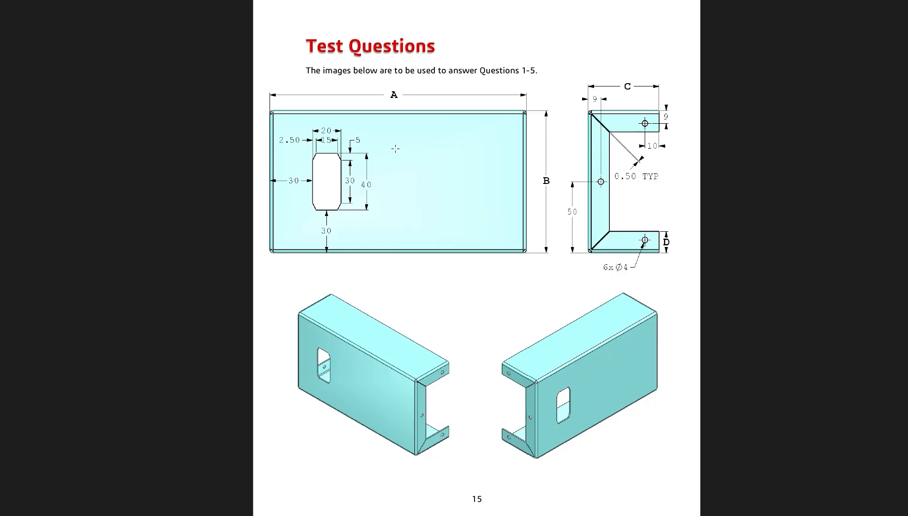
# - Review the test drawing and Question 1 specifications, covering units, material, sheet thickness, bend radius and the A to D dimensions
pyautogui.scroll(-1, 502, 299)
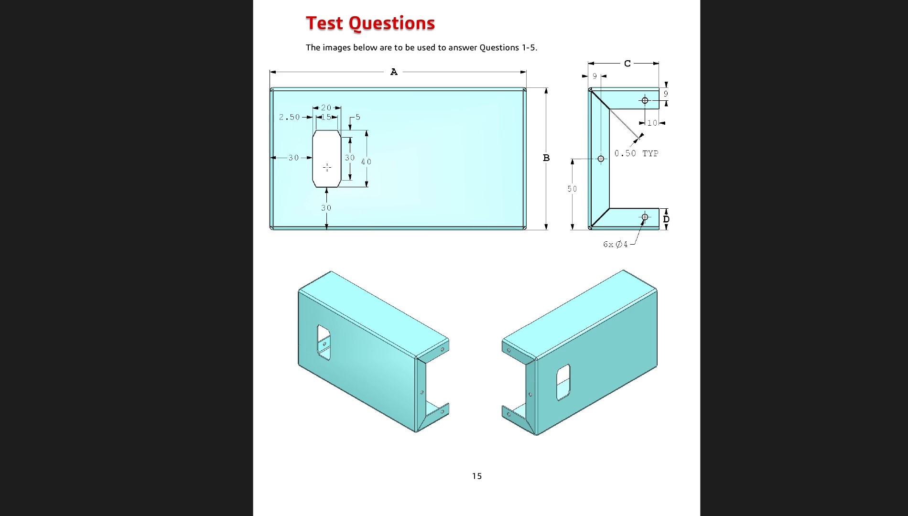
pyautogui.scroll(-10, 484, 366)
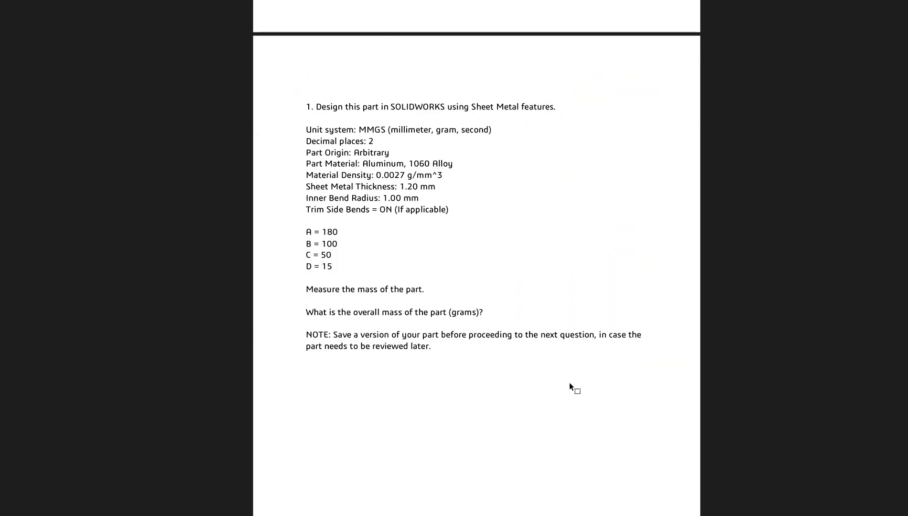
pyautogui.scroll(10, 563, 310)
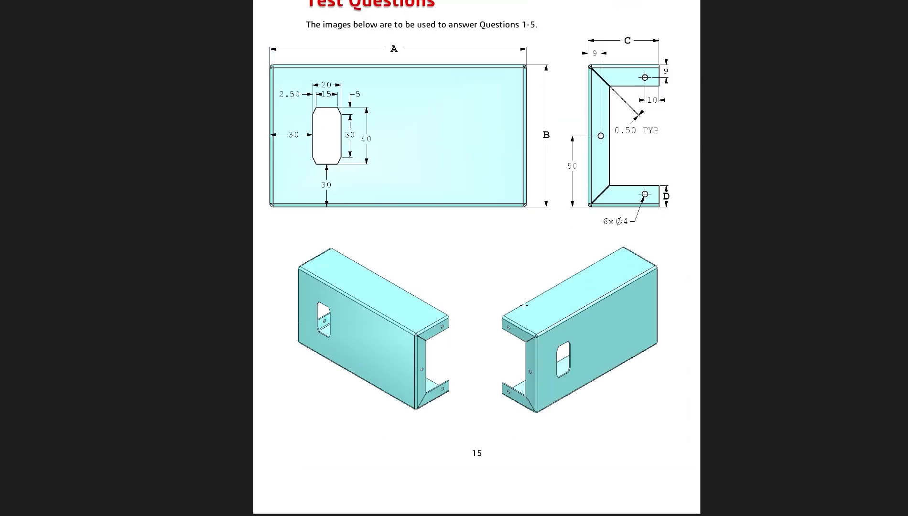
pyautogui.scroll(-9, 472, 301)
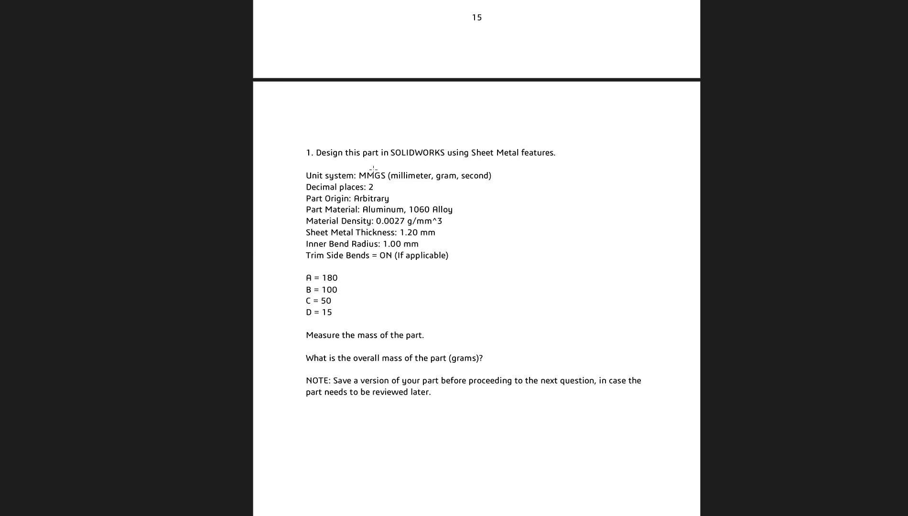
pyautogui.scroll(-1, 393, 248)
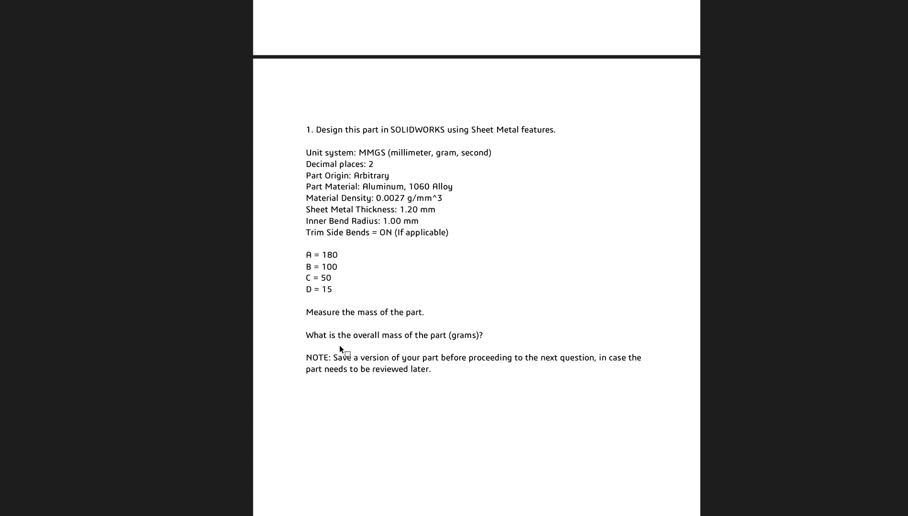
pyautogui.scroll(1, 501, 398)
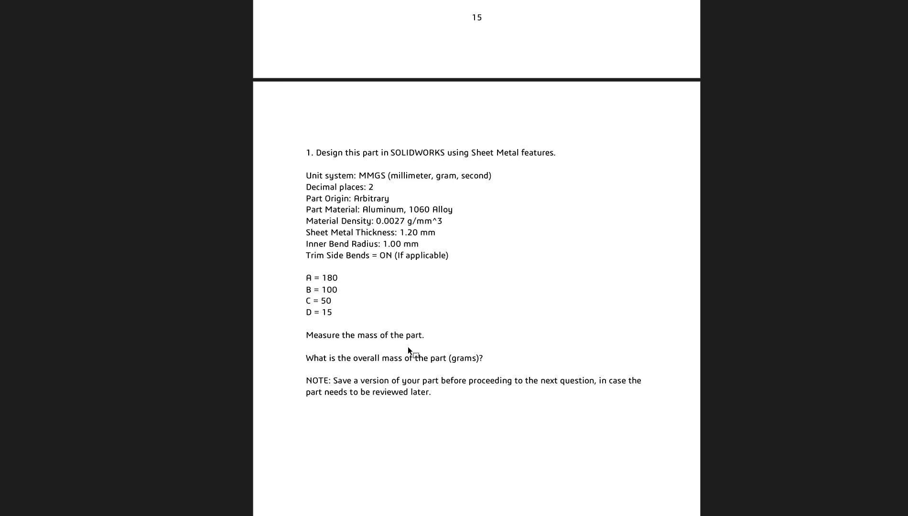
pyautogui.scroll(-1, 408, 352)
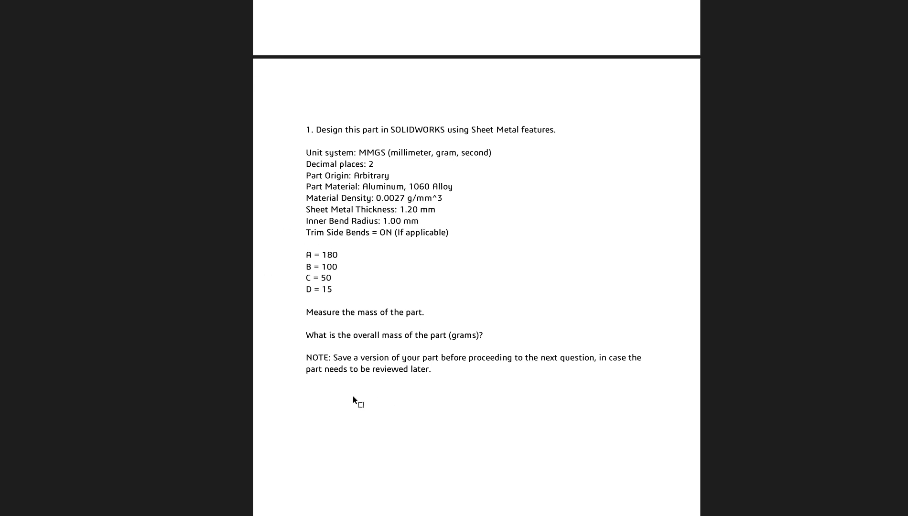
pyautogui.scroll(10, 519, 349)
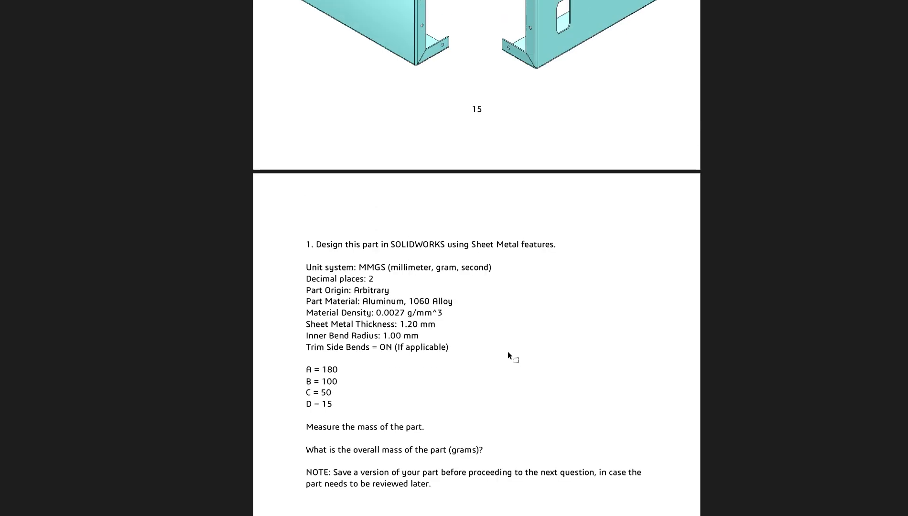
pyautogui.scroll(3, 497, 348)
pyautogui.scroll(-1, 496, 358)
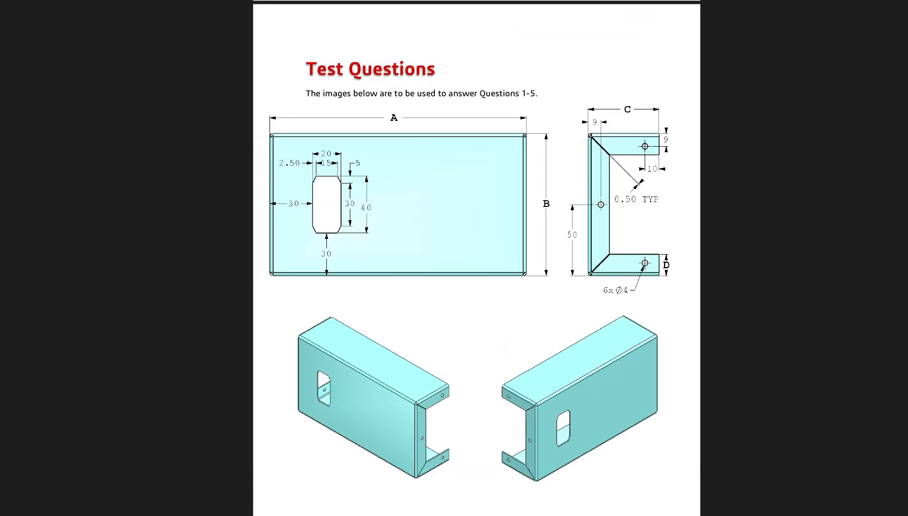
# - Switch to SOLIDWORKS and sketch a center rectangle about 146 by 86 mm on the Top Plane, centred on the origin
pyautogui.hotkey('alt', 'Tab')
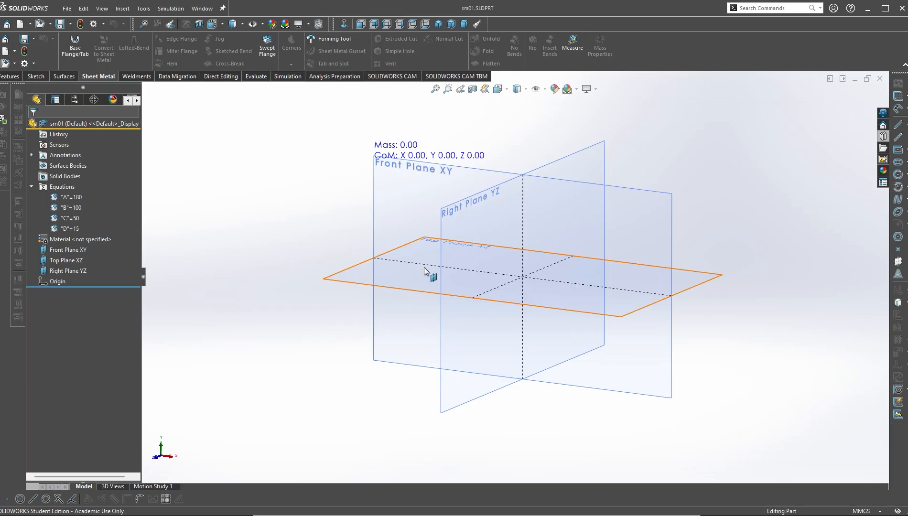
pyautogui.moveTo(290, 253); pyautogui.dragTo(306, 265, button='middle')
pyautogui.click(438, 24)
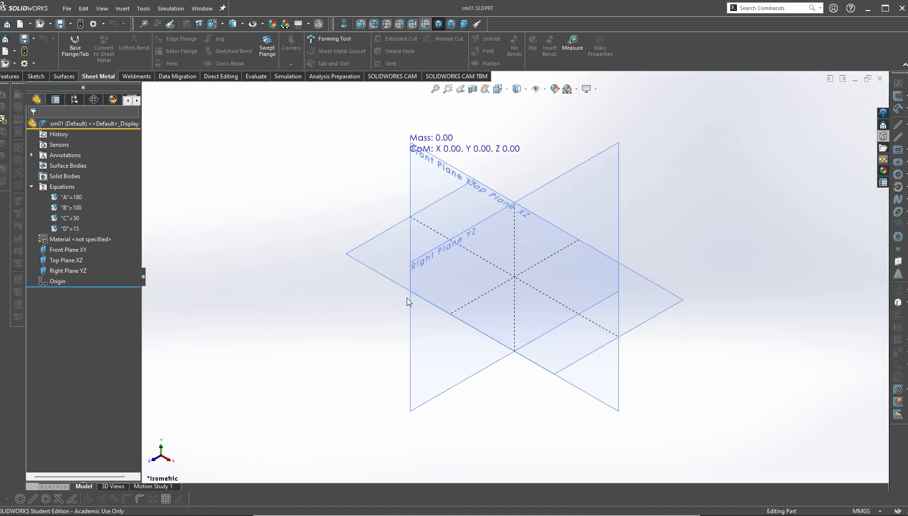
pyautogui.click(364, 247)
pyautogui.click(406, 187)
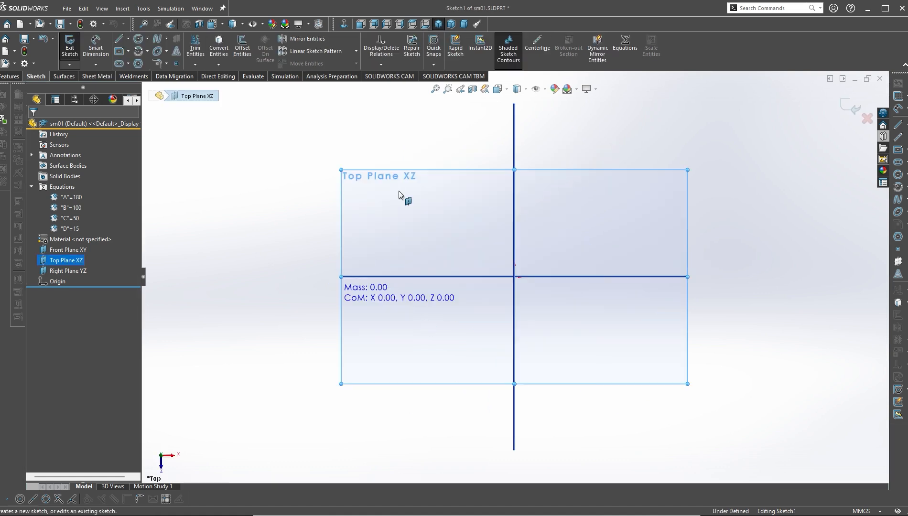
pyautogui.click(120, 52)
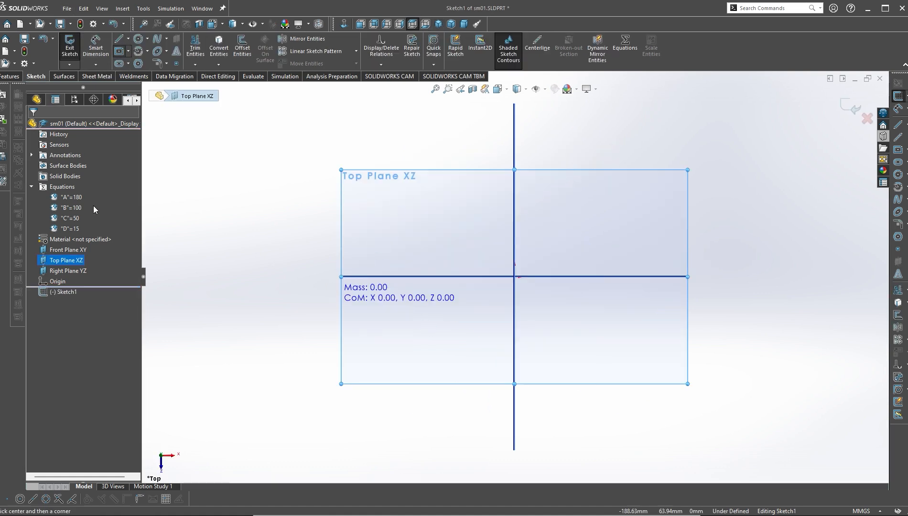
pyautogui.click(514, 277)
pyautogui.click(656, 192)
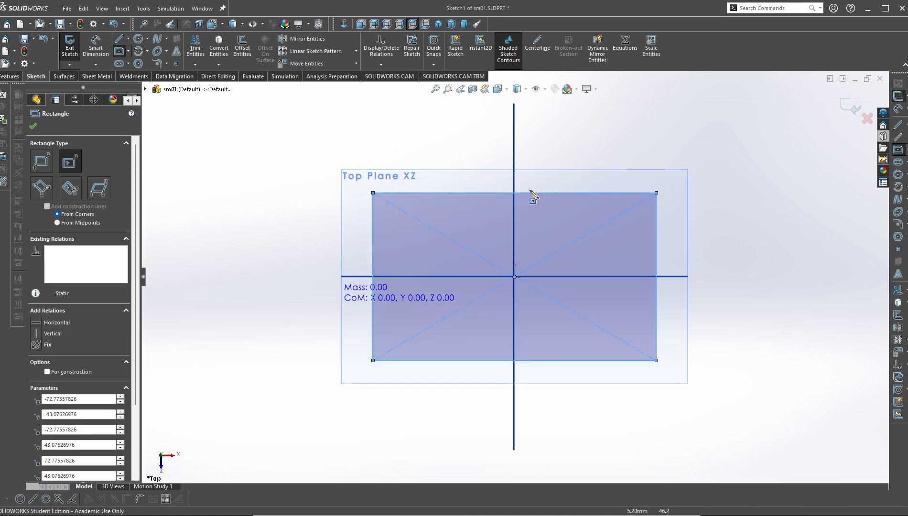
# - Dimension the rectangle's vertical side and link its value to global variable B
pyautogui.moveTo(760, 199); pyautogui.dragTo(760, 163, button='right')
pyautogui.click(659, 249)
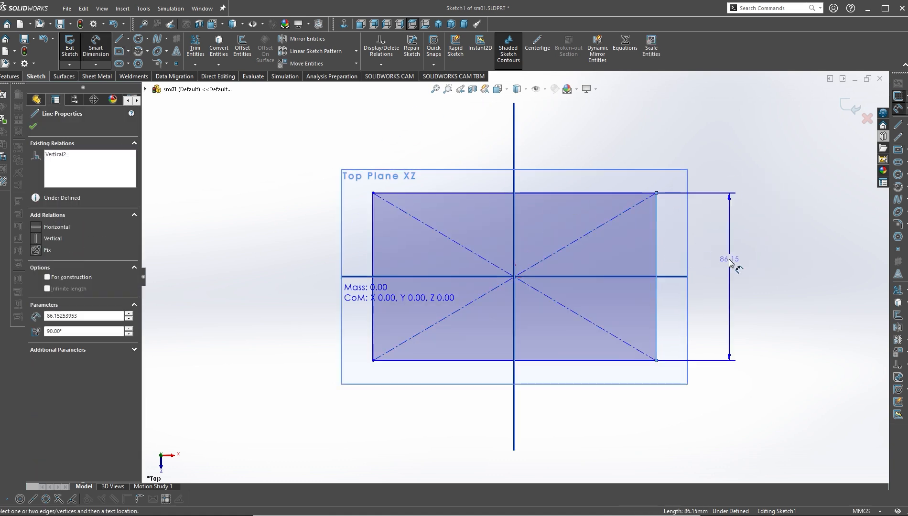
pyautogui.click(729, 260)
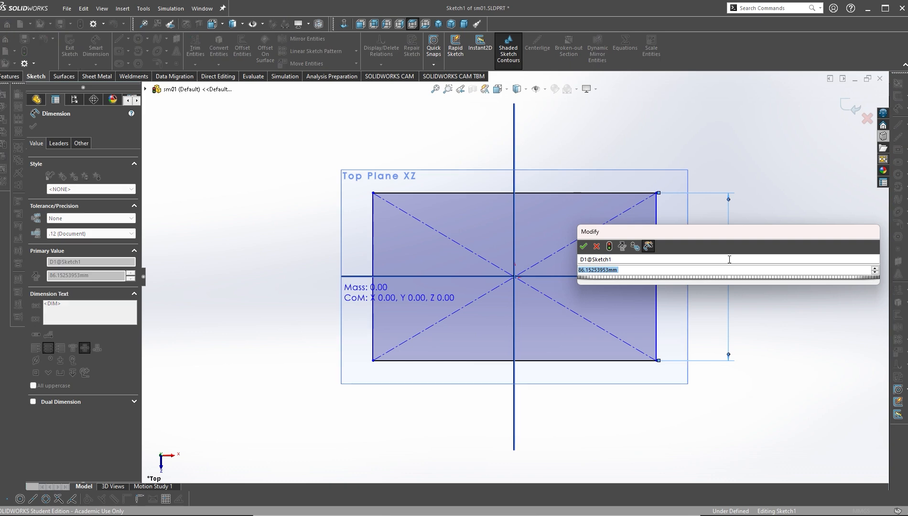
pyautogui.write('=')
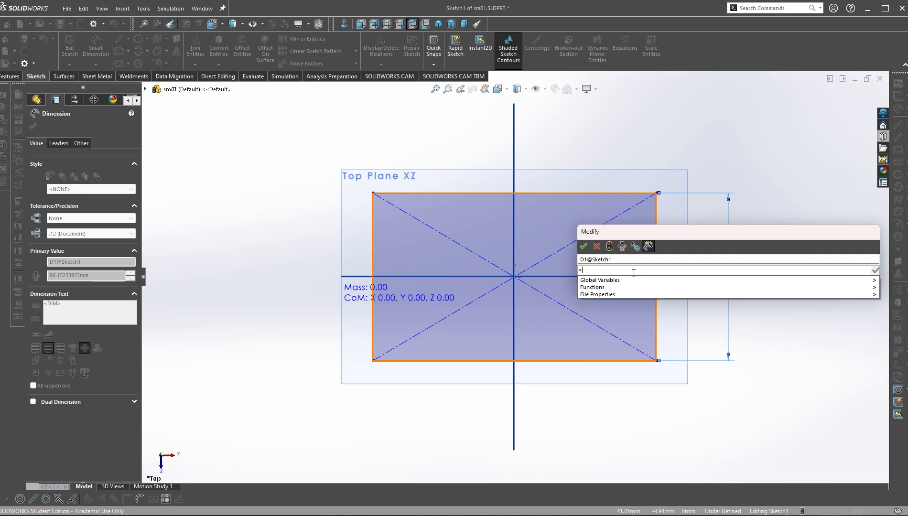
pyautogui.moveTo(620, 284)
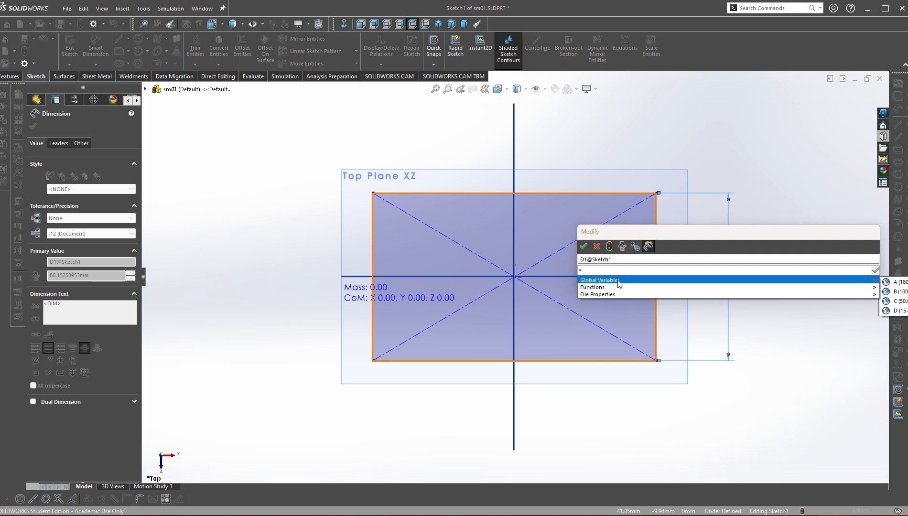
pyautogui.click(894, 292)
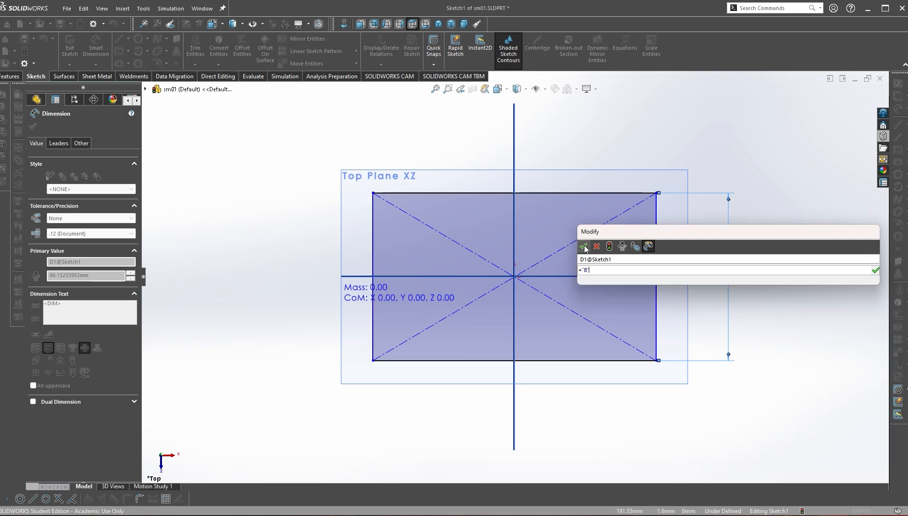
pyautogui.click(584, 246)
# - Dimension the rectangle's upper horizontal side and link its value to global variable A
pyautogui.moveTo(325, 211); pyautogui.dragTo(472, 202, button='right')
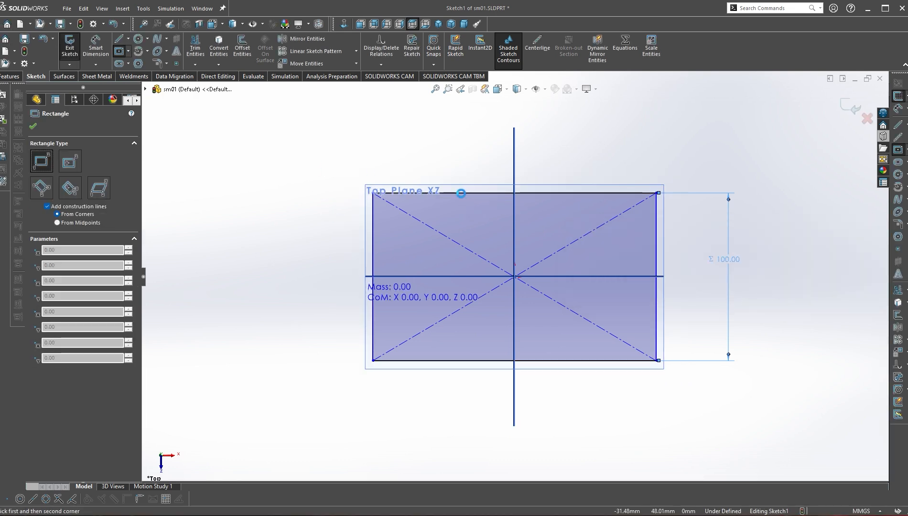
pyautogui.moveTo(464, 146); pyautogui.dragTo(471, 117, button='right')
pyautogui.click(462, 193)
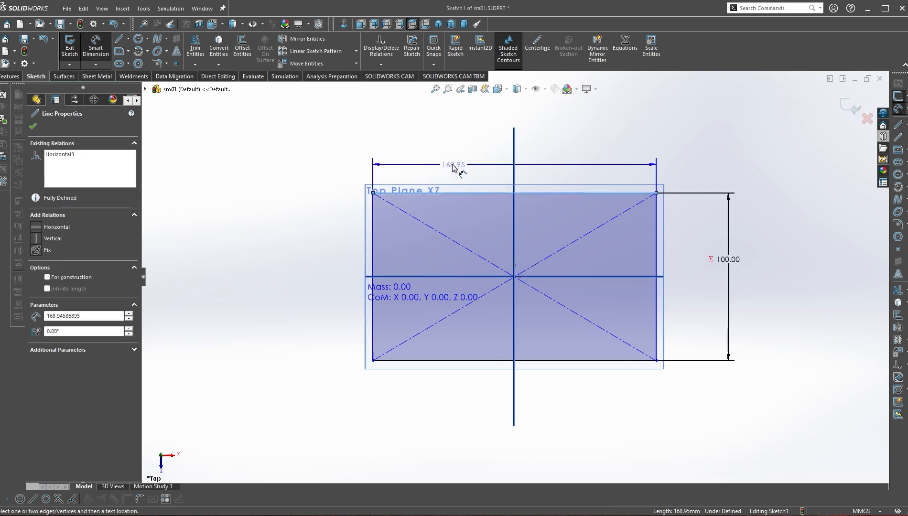
pyautogui.click(516, 176)
pyautogui.write('=')
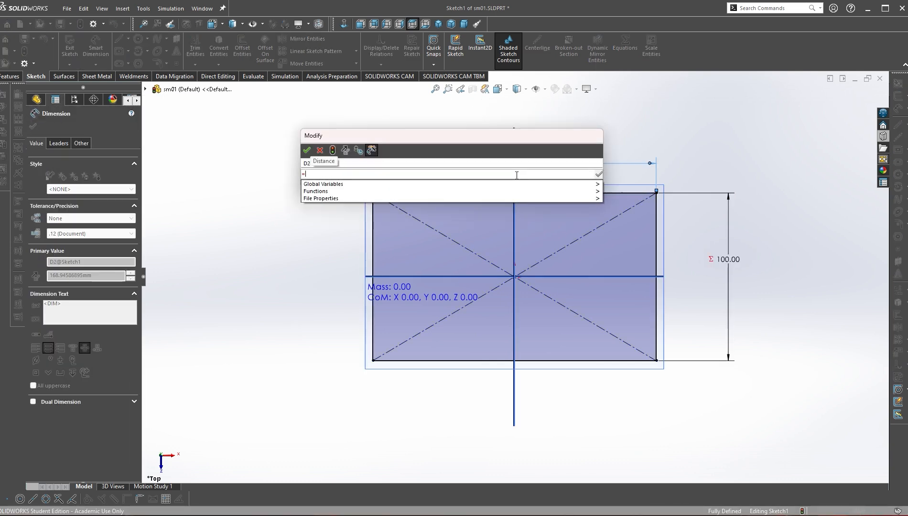
pyautogui.moveTo(593, 184)
pyautogui.click(622, 187)
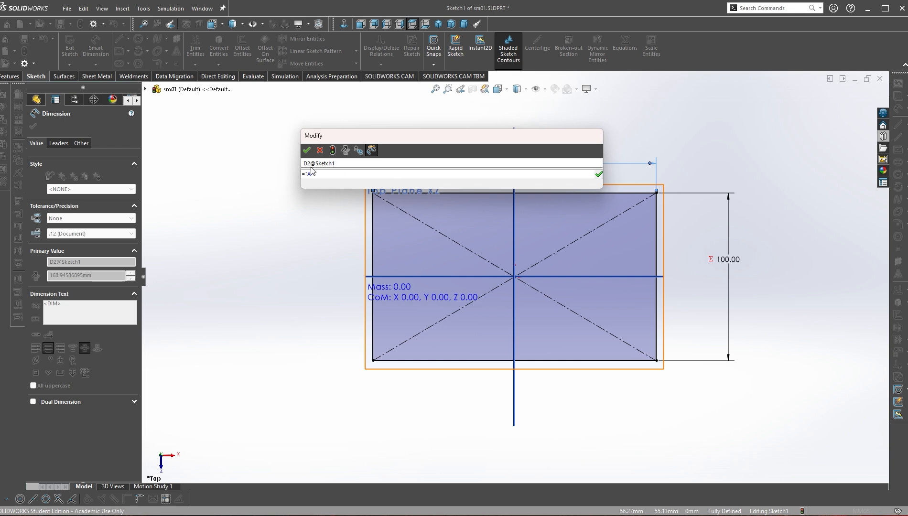
pyautogui.click(307, 150)
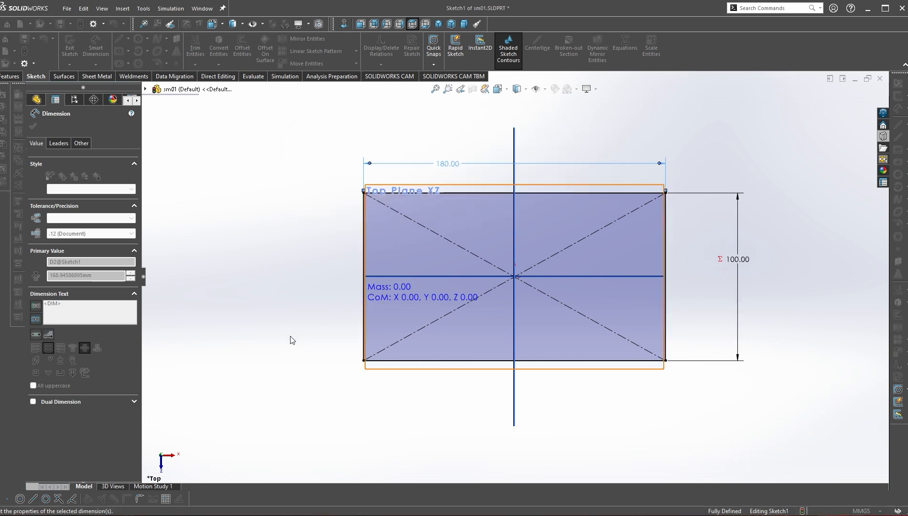
# - Display the Sheet Metal command set and check which command sets are enabled
pyautogui.click(93, 78)
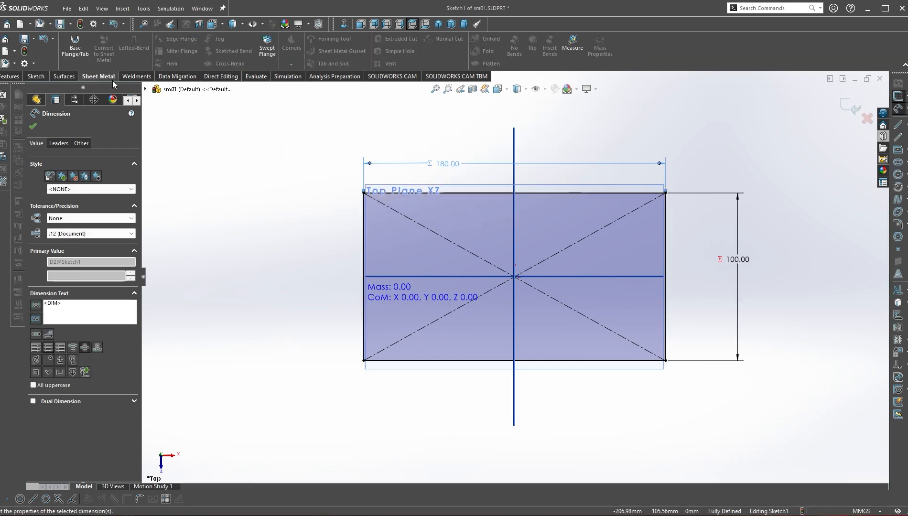
pyautogui.rightClick(660, 57)
pyautogui.moveTo(703, 91)
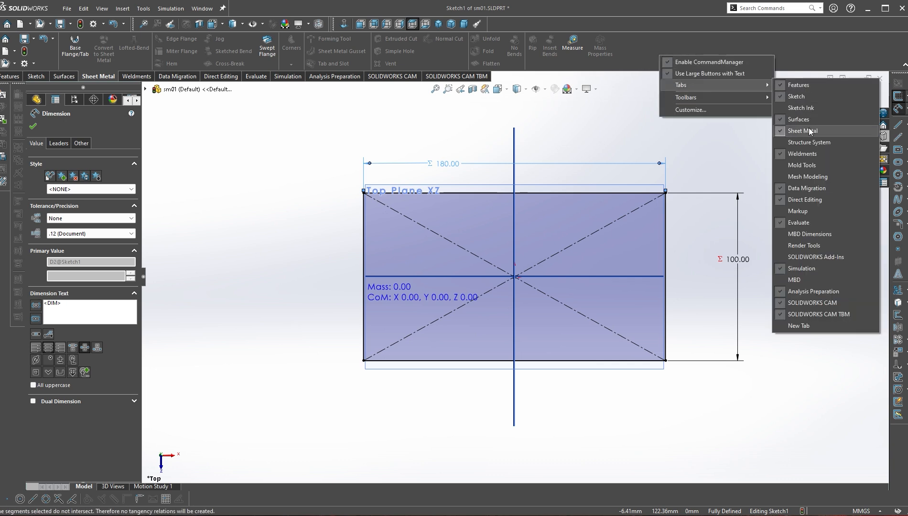
pyautogui.press('Escape')
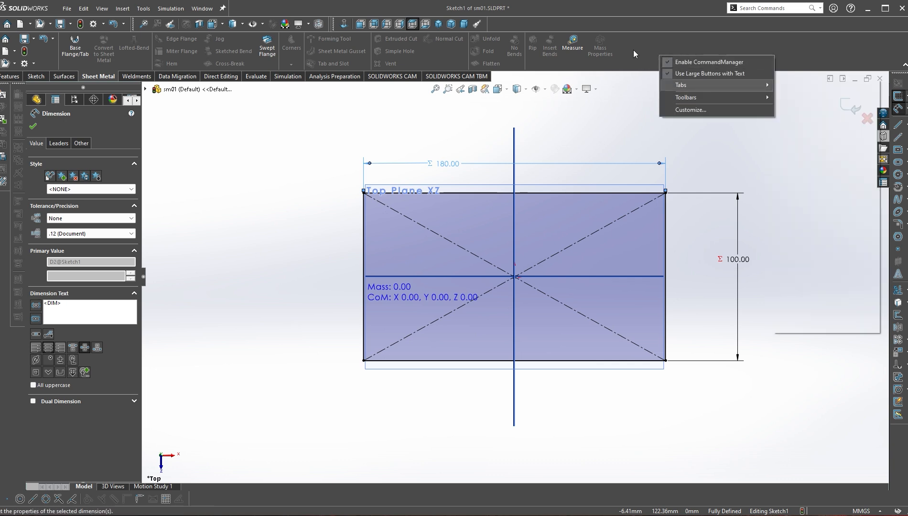
pyautogui.press('Escape')
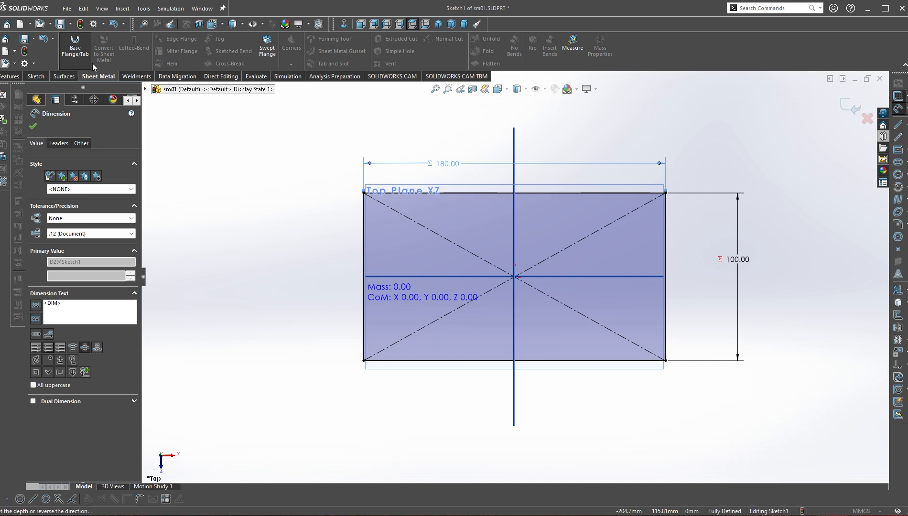
# - Create a base flange from the rectangle sketch with 1.20 mm thickness and a K-factor of 0.5, consulting the question's specifications
pyautogui.click(78, 58)
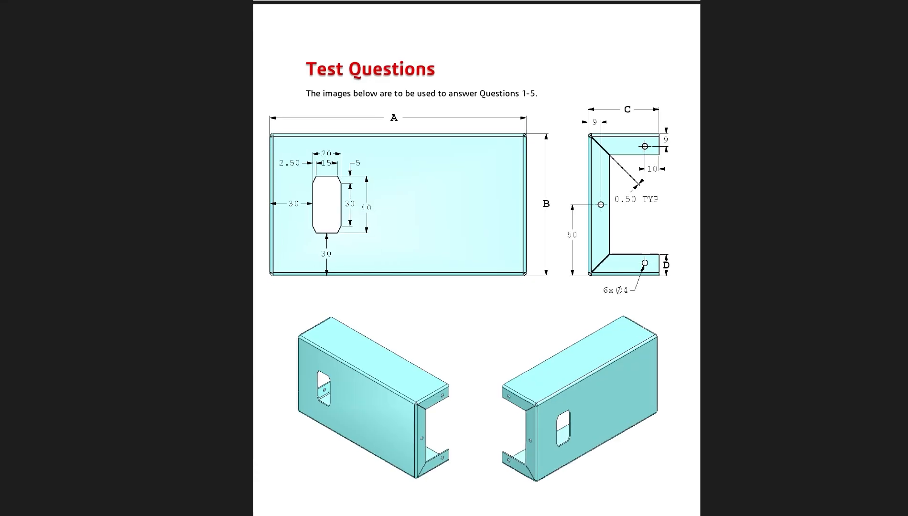
pyautogui.scroll(-8, 490, 347)
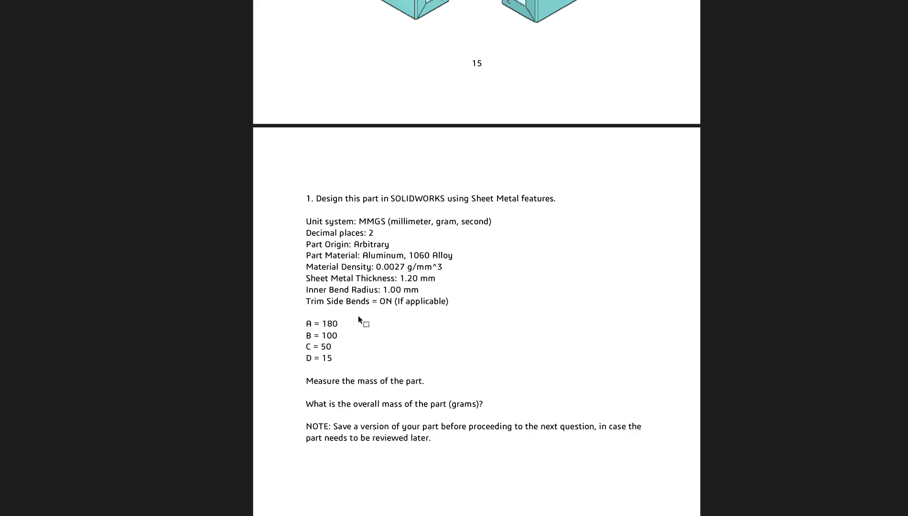
pyautogui.scroll(-1, 363, 315)
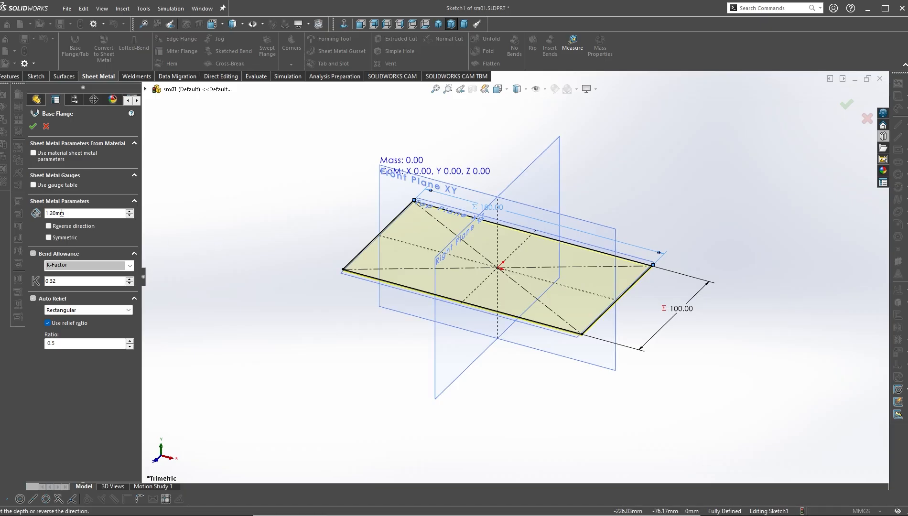
pyautogui.doubleClick(62, 213)
pyautogui.write('1.20')
pyautogui.doubleClick(48, 281)
pyautogui.write('.5')
pyautogui.press('Return')
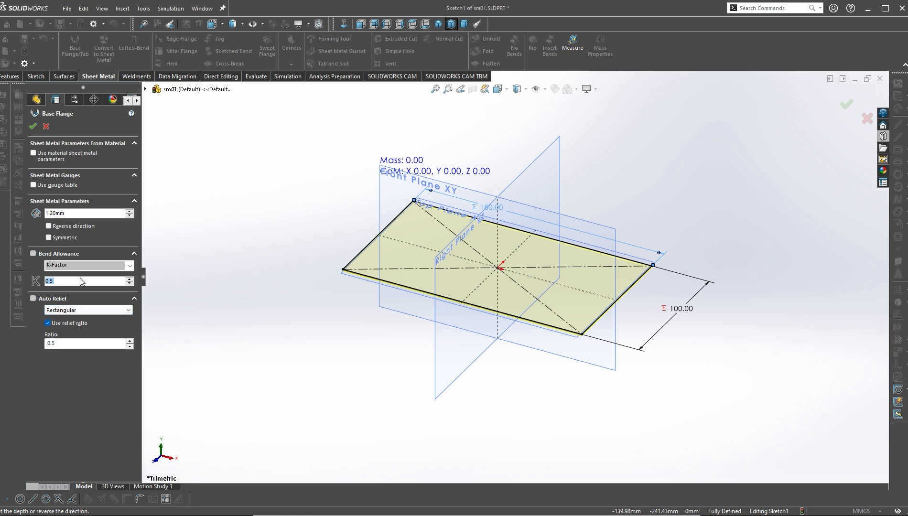
pyautogui.click(31, 130)
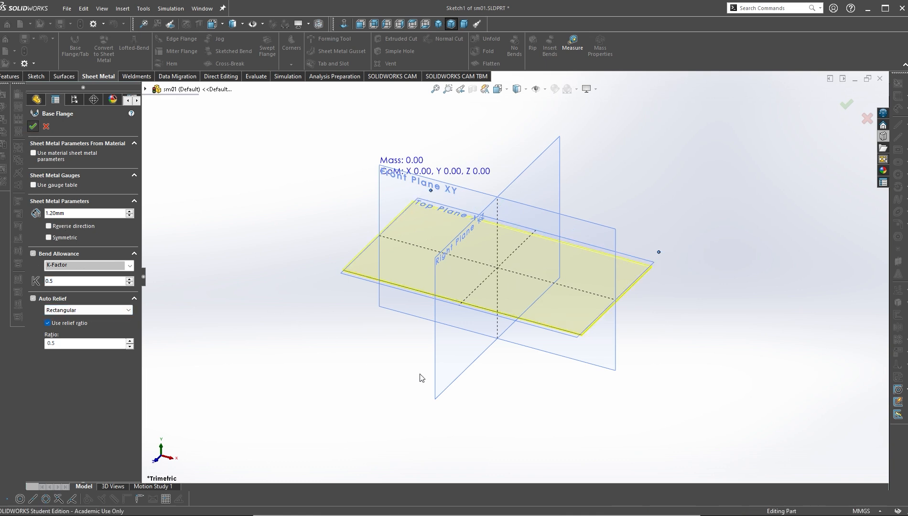
# - Assign 1060 Alloy as the part material and rebuild the model to update its mass
pyautogui.moveTo(478, 361); pyautogui.dragTo(468, 361, button='middle')
pyautogui.scroll(1, 467, 363)
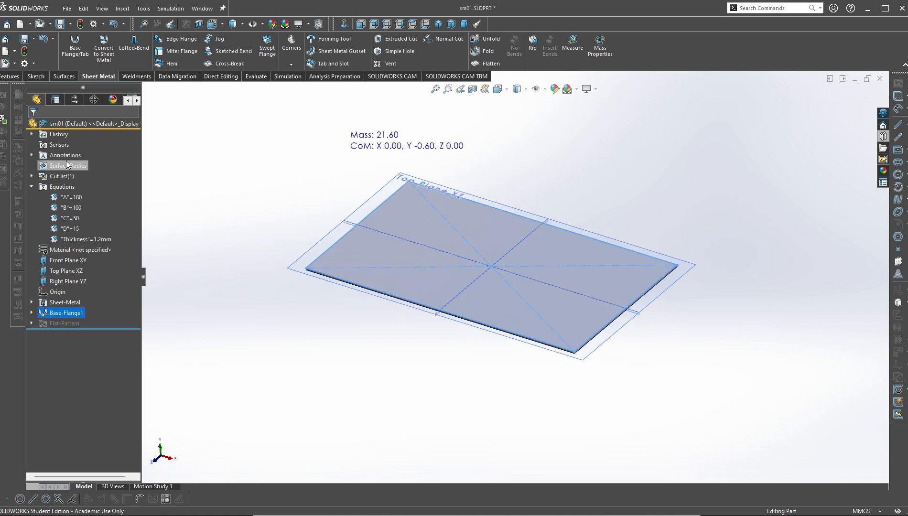
pyautogui.rightClick(67, 250)
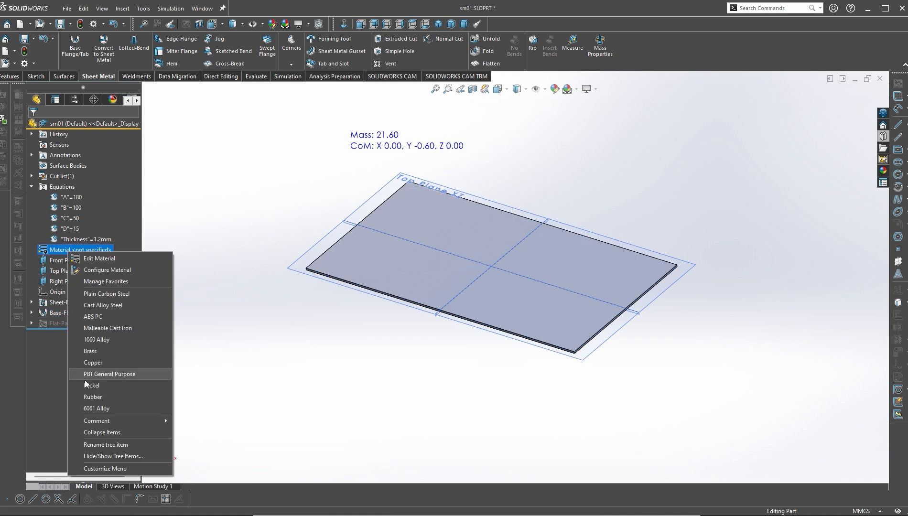
pyautogui.click(102, 340)
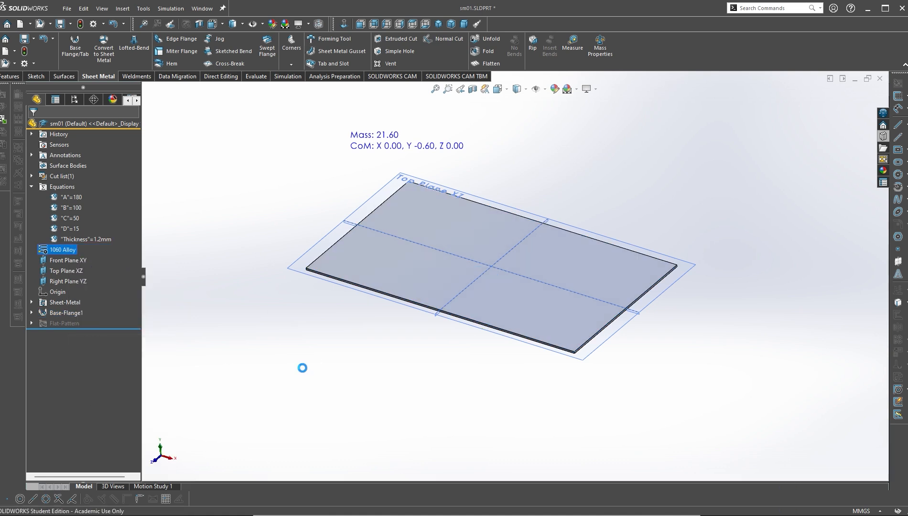
pyautogui.click(23, 53)
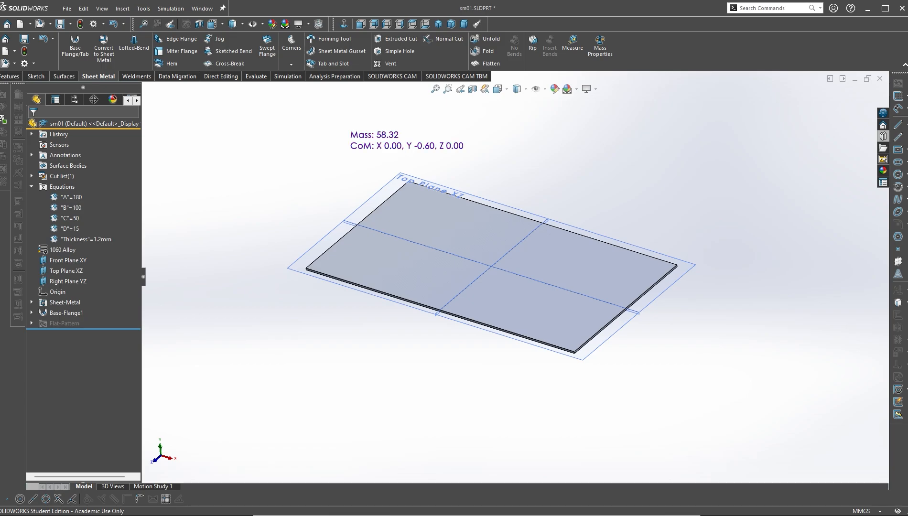
# - Examine the dimensioned views and isometric images of the enclosure in the test questions document
pyautogui.hotkey('alt', 'Tab')
pyautogui.scroll(8, 620, 376)
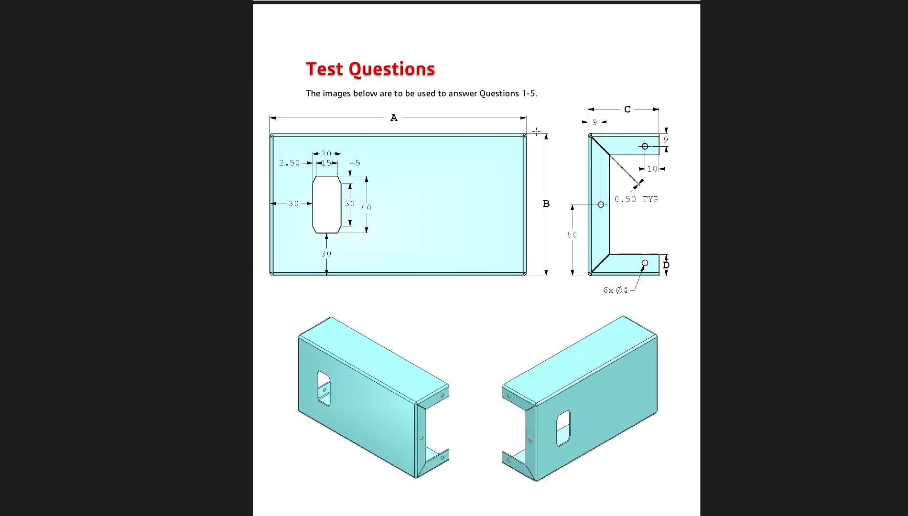
pyautogui.scroll(-1, 354, 311)
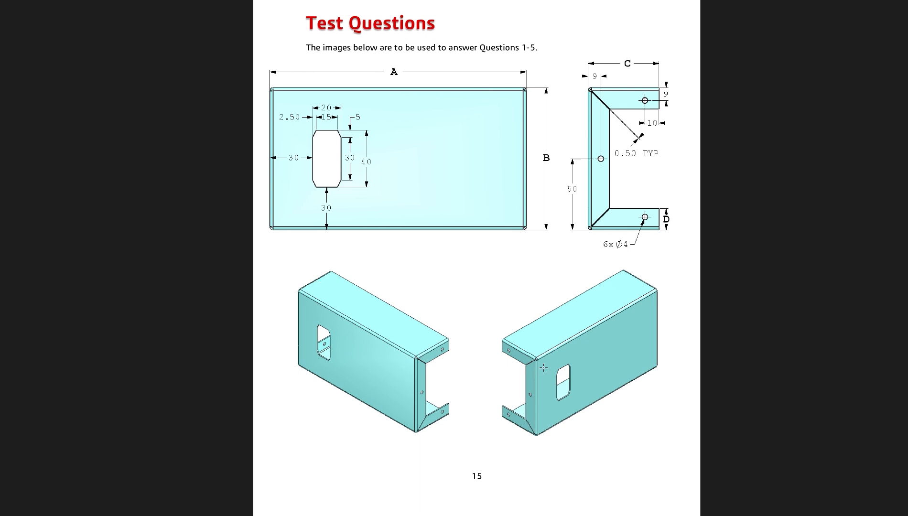
pyautogui.scroll(-3, 493, 362)
pyautogui.scroll(3, 478, 335)
pyautogui.scroll(-1, 589, 417)
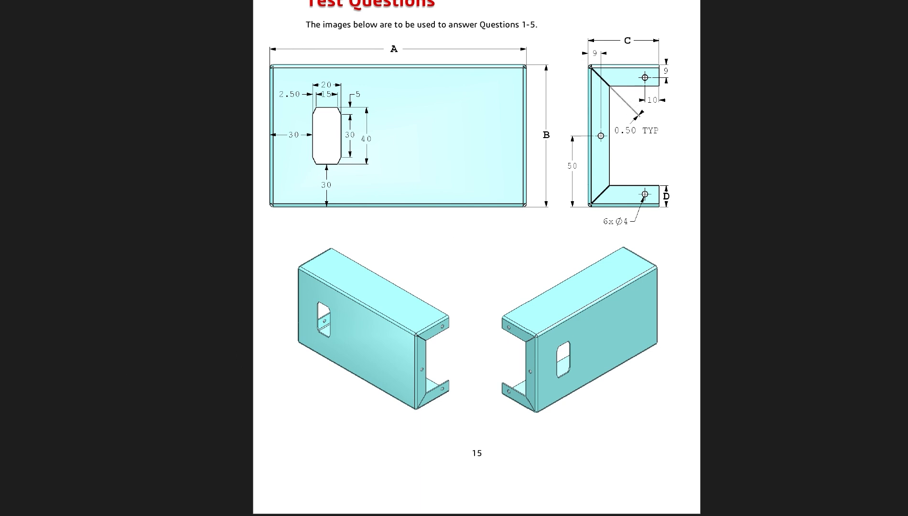
pyautogui.hotkey('alt', 'Tab')
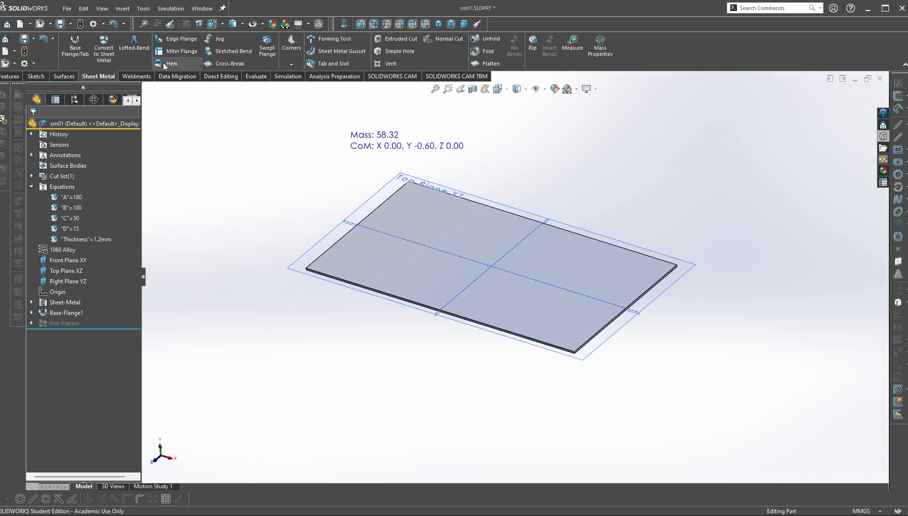
# - Start 90-degree edge flanges rising from both long edges of the base and link their length to global variable C
pyautogui.click(178, 39)
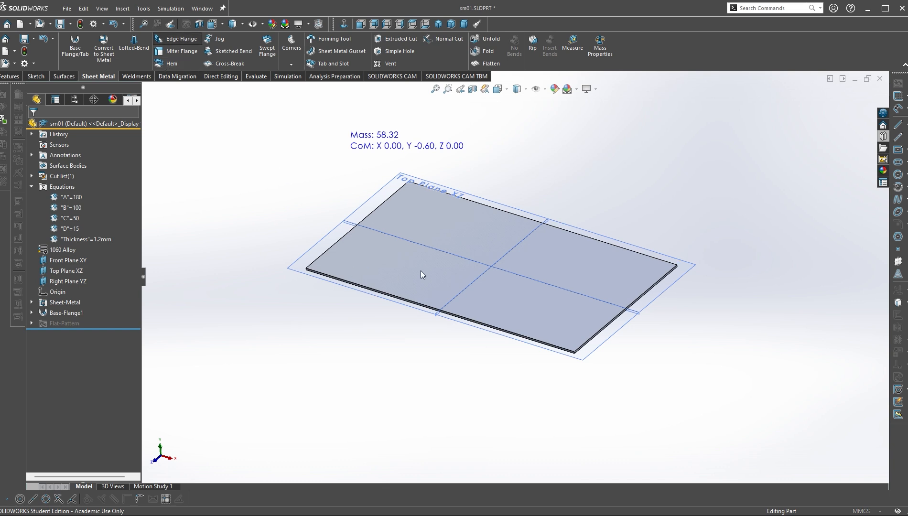
pyautogui.click(389, 297)
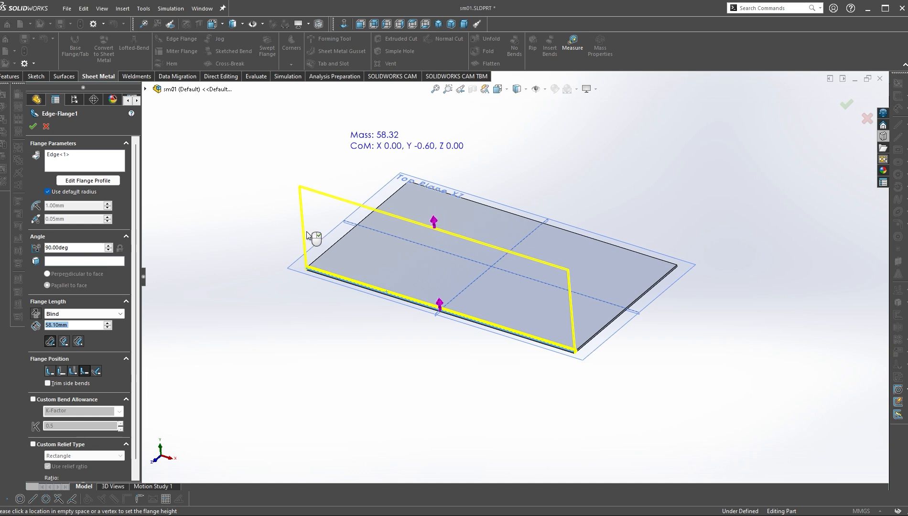
pyautogui.click(307, 232)
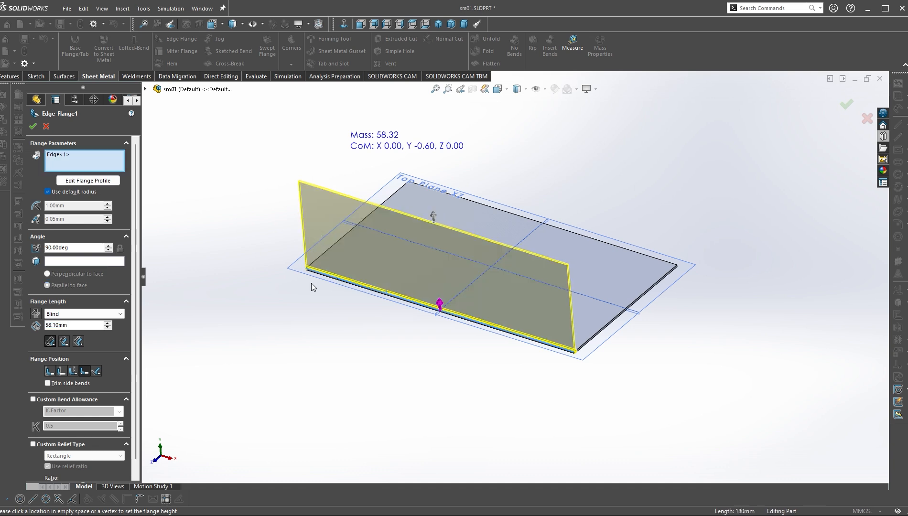
pyautogui.click(490, 207)
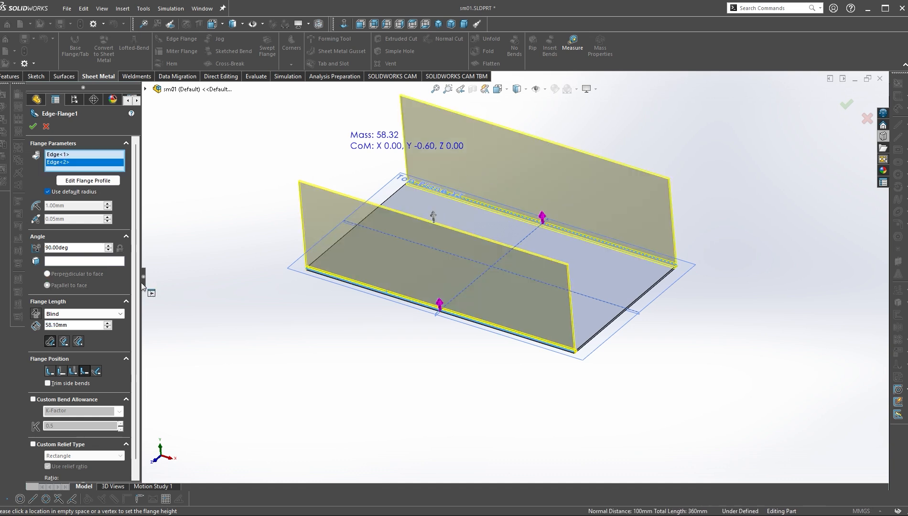
pyautogui.click(67, 325)
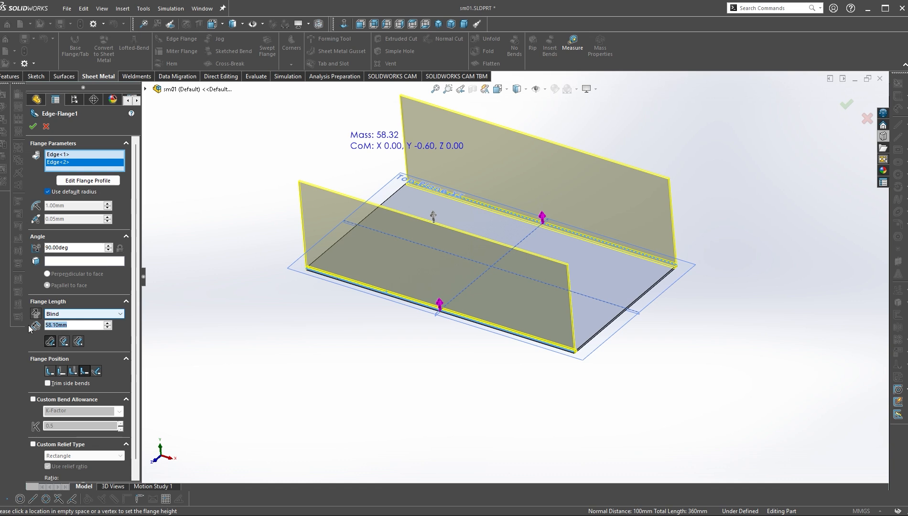
pyautogui.write('=')
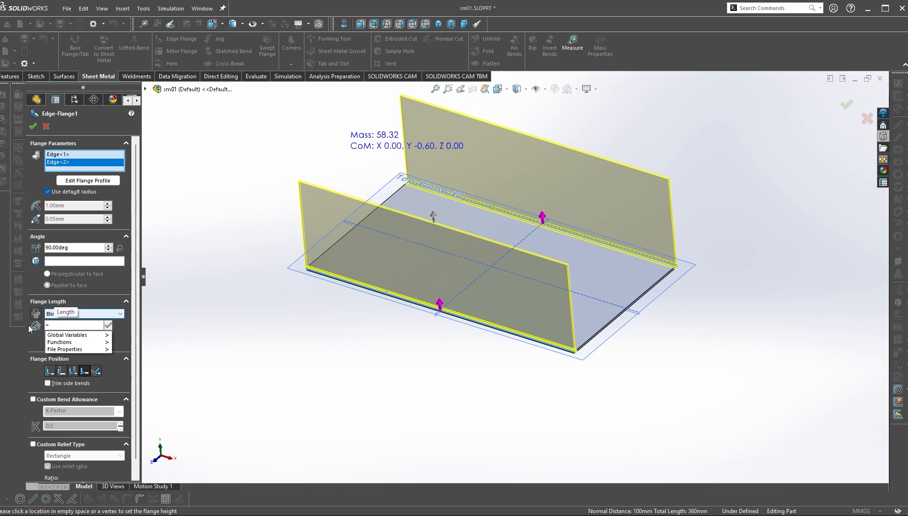
pyautogui.moveTo(79, 336)
pyautogui.click(148, 358)
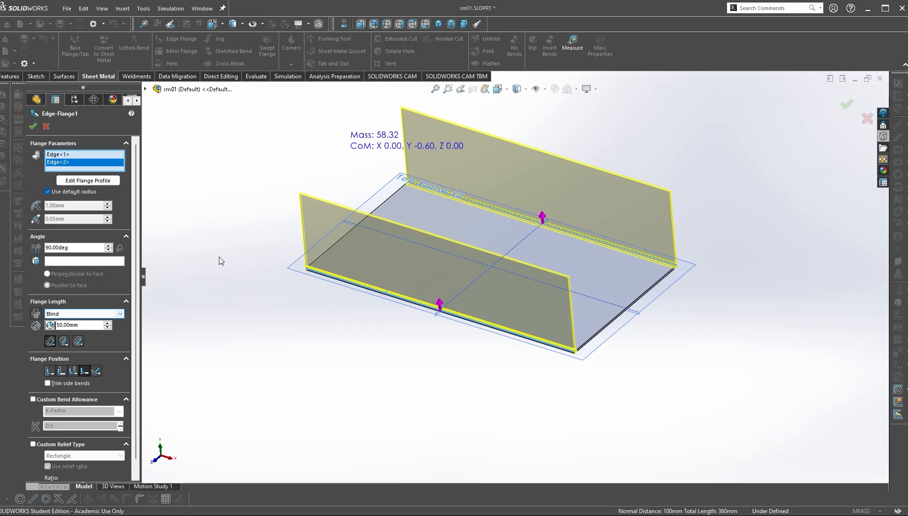
# - Use the Bend from Virtual Sharp position, enable Trim side bends, and complete the two long edge flanges
pyautogui.click(85, 373)
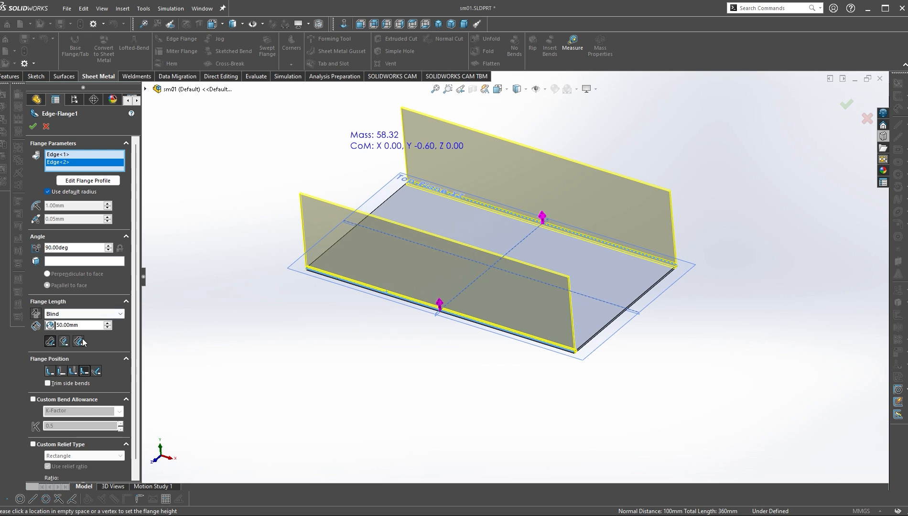
pyautogui.scroll(-1, 92, 401)
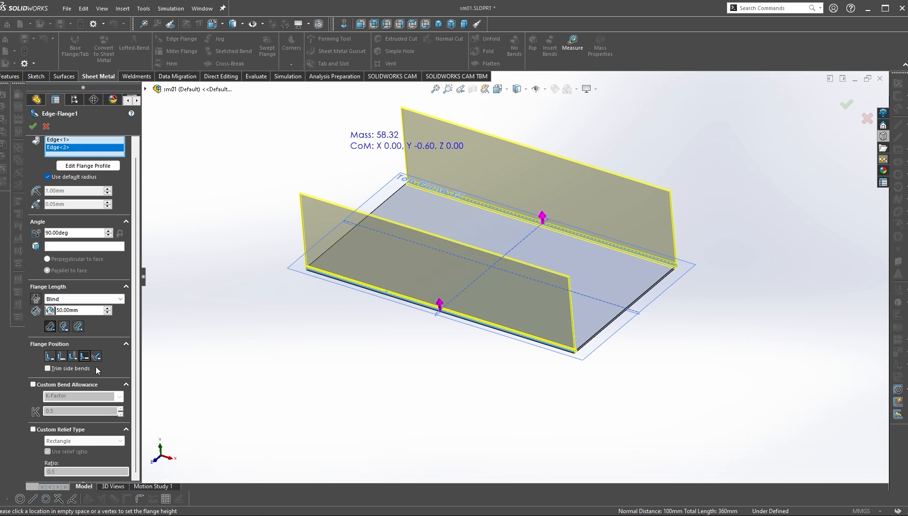
pyautogui.click(49, 369)
pyautogui.scroll(1, 98, 239)
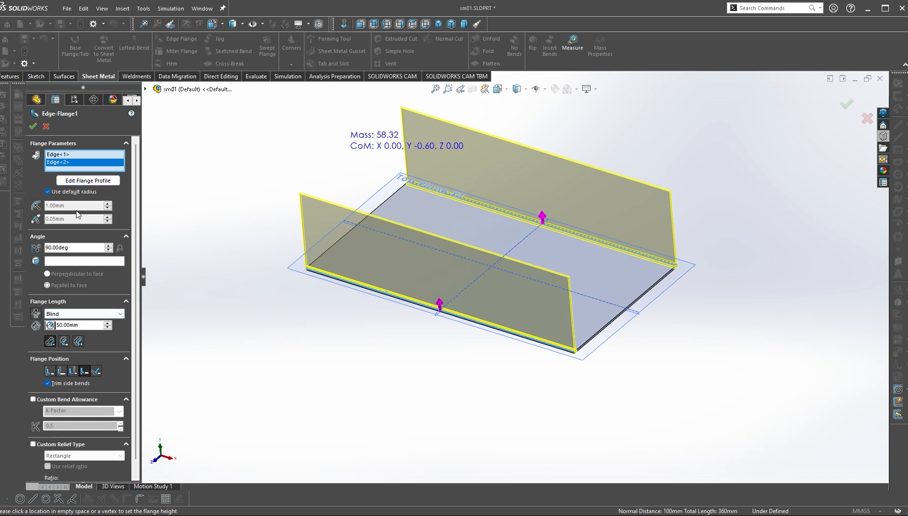
pyautogui.click(32, 127)
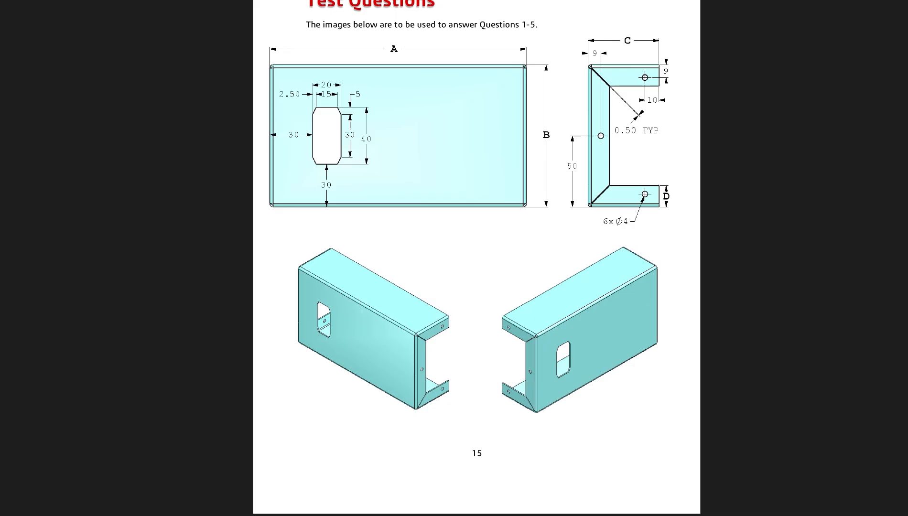
# - Check the part's Sheet-Metal bend parameters against the inner bend radius and trim side bends specified in Question 1
pyautogui.scroll(-6, 472, 258)
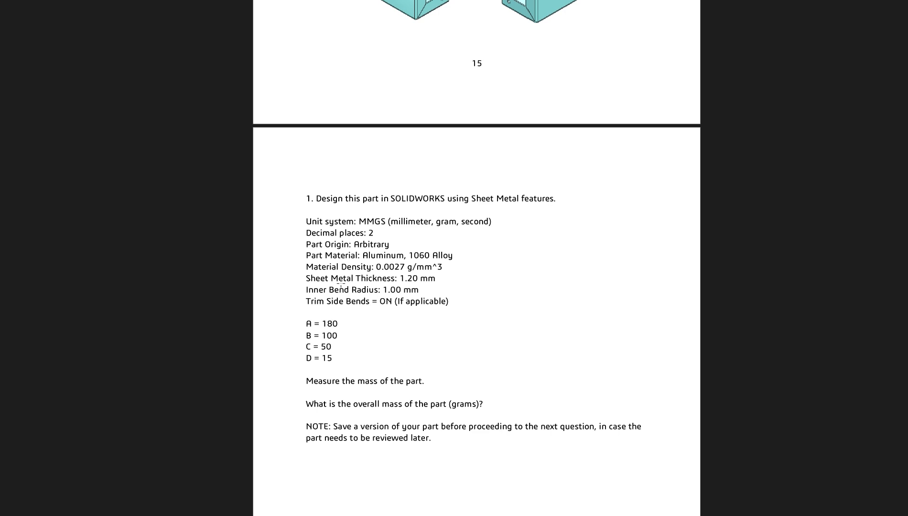
pyautogui.moveTo(328, 292); pyautogui.dragTo(416, 287)
pyautogui.moveTo(305, 302); pyautogui.dragTo(371, 301)
pyautogui.click(444, 284)
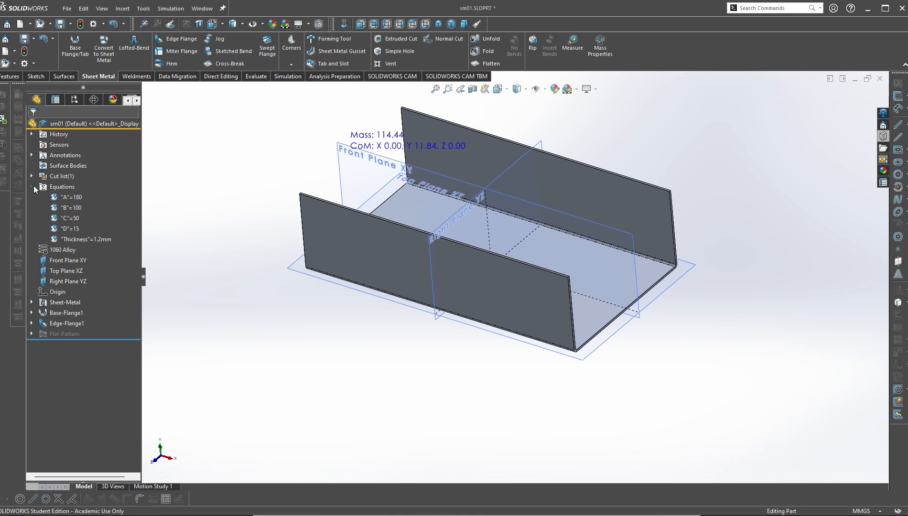
pyautogui.rightClick(72, 305)
pyautogui.click(81, 280)
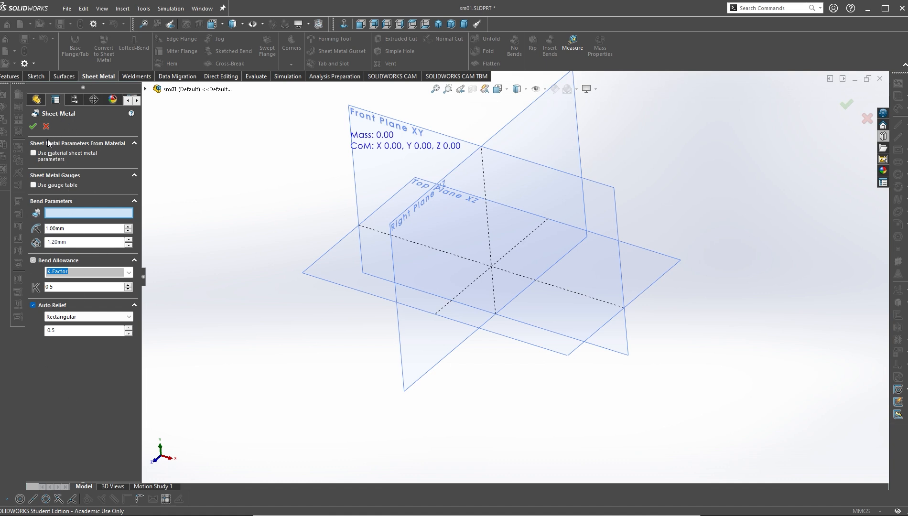
pyautogui.click(32, 127)
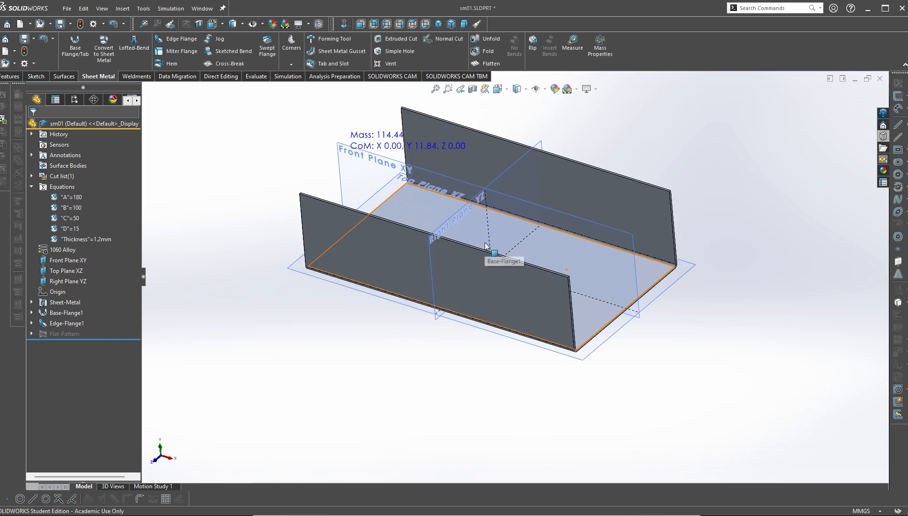
# - Start an edge flange inward from the near wall's vertical end edge and link its length to global variable D
pyautogui.scroll(-2, 633, 321)
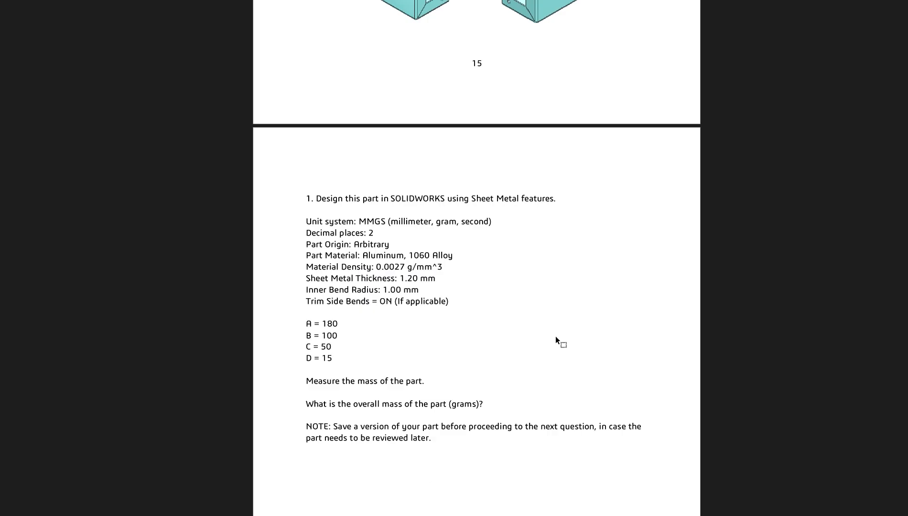
pyautogui.scroll(8, 556, 336)
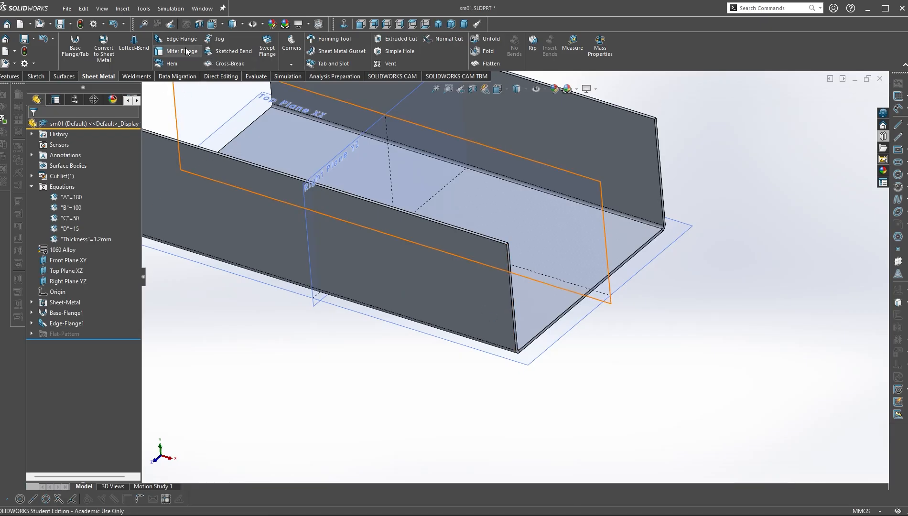
pyautogui.click(175, 39)
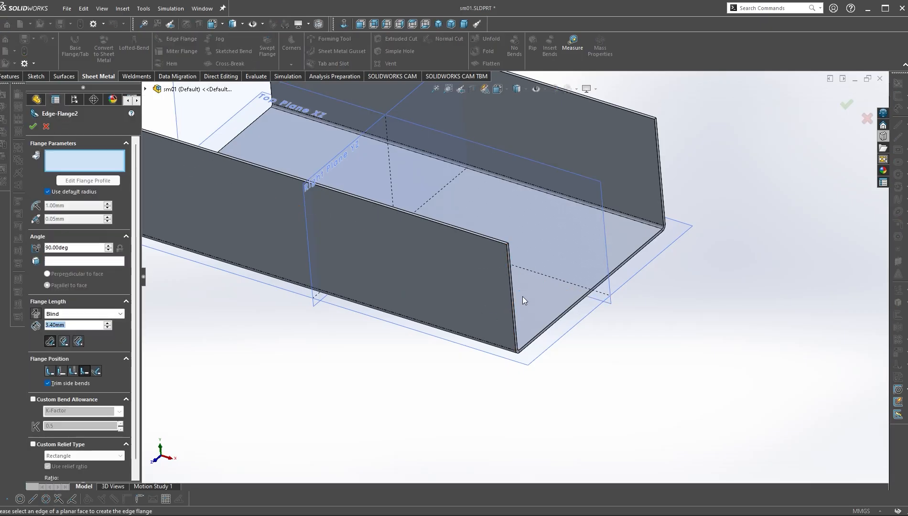
pyautogui.moveTo(513, 294); pyautogui.dragTo(510, 317, button='middle')
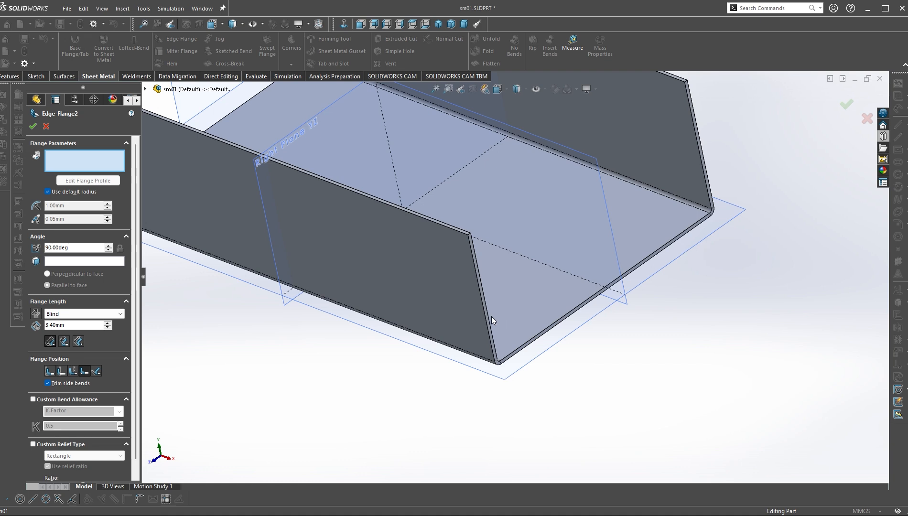
pyautogui.click(487, 317)
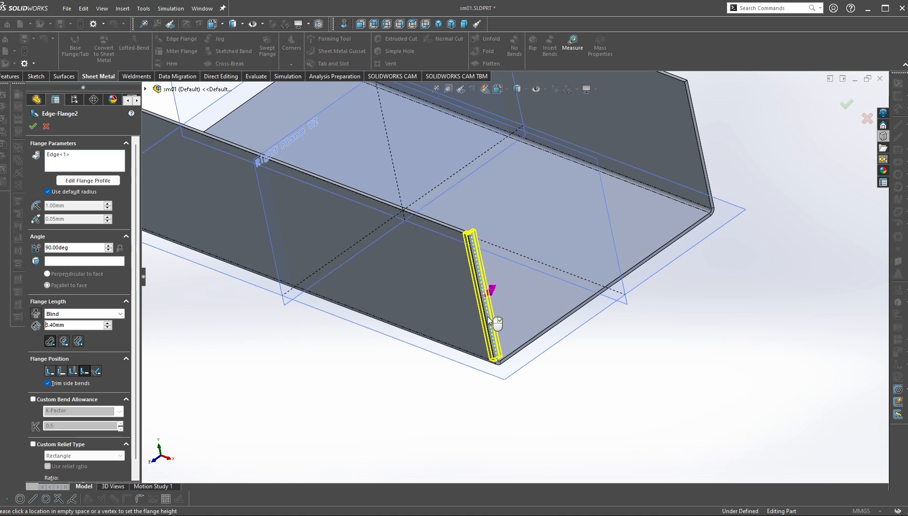
pyautogui.click(514, 285)
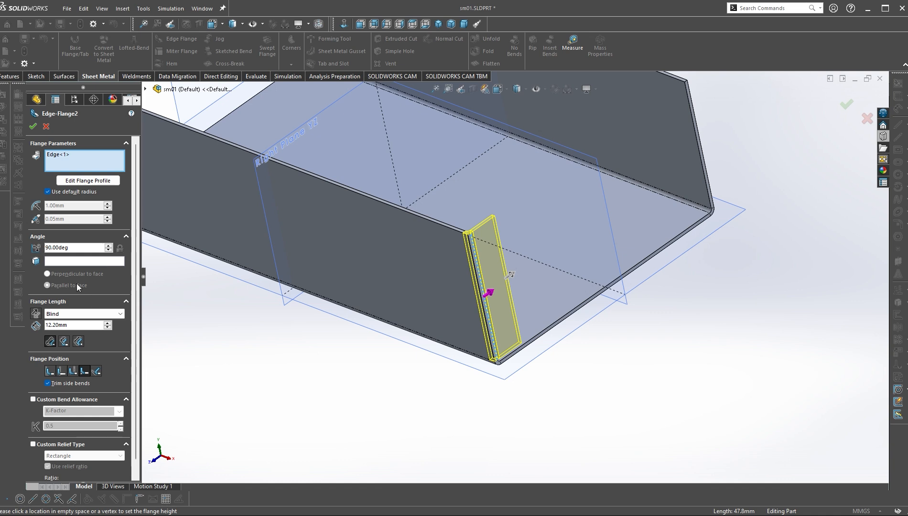
pyautogui.moveTo(69, 324); pyautogui.dragTo(33, 325)
pyautogui.write('=')
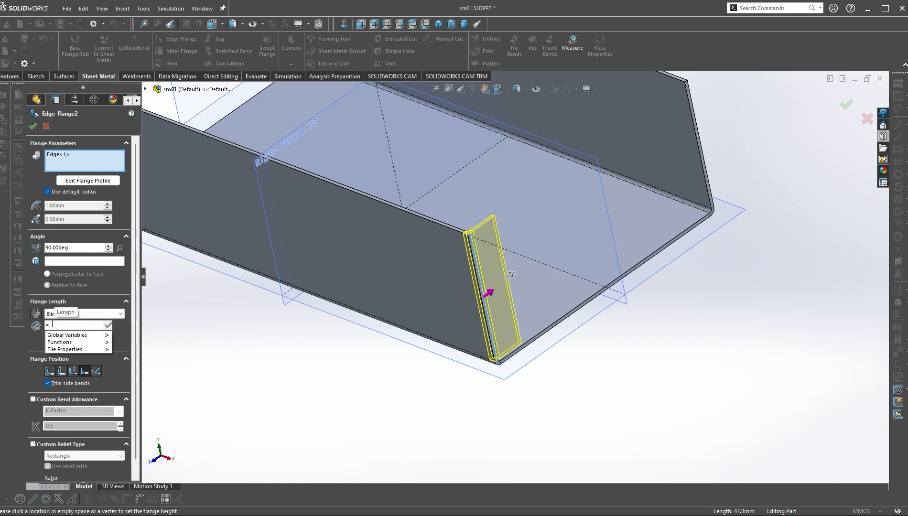
pyautogui.moveTo(76, 353)
pyautogui.moveTo(77, 335)
pyautogui.click(129, 366)
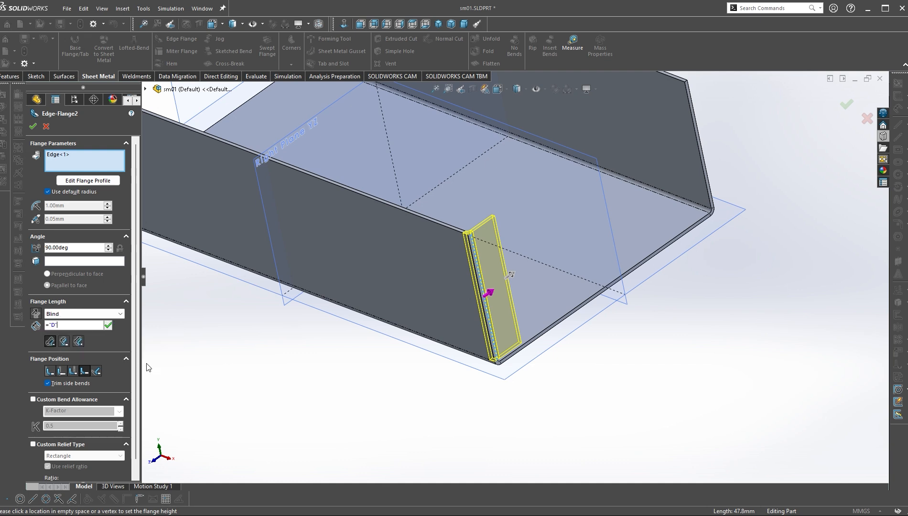
# - Add the base's end edge and the opposite wall's vertical edge at the same open end to the edge flange
pyautogui.click(109, 161)
pyautogui.click(588, 298)
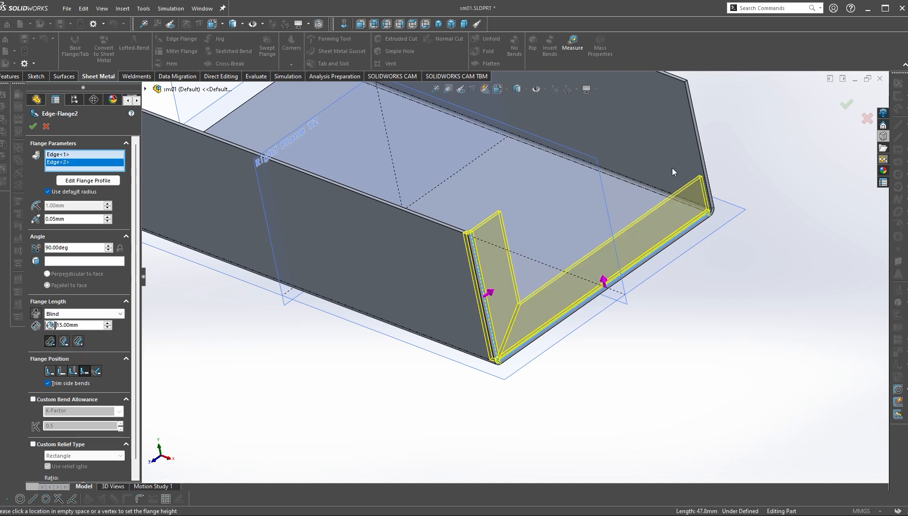
pyautogui.click(702, 161)
pyautogui.scroll(2, 382, 153)
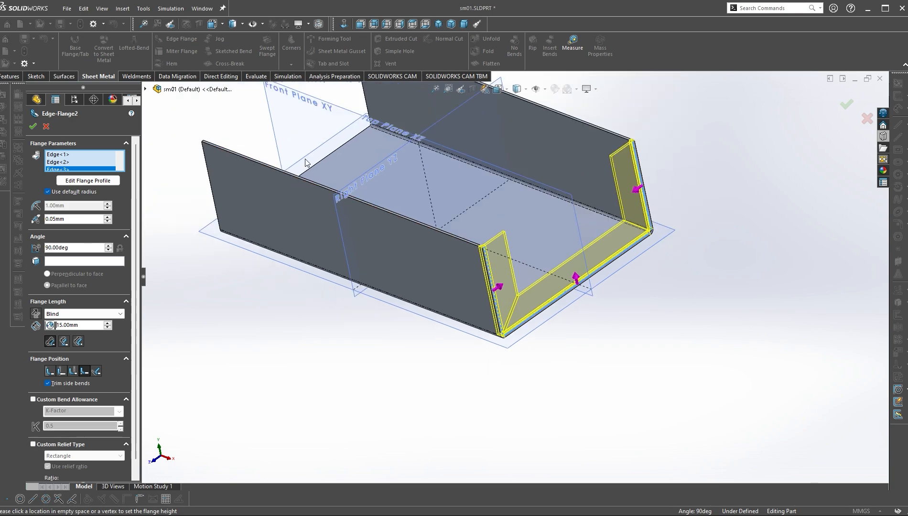
# - Add the opposite open end's two vertical wall edges and base end edge to the edge flange
pyautogui.scroll(-5, 387, 131)
pyautogui.click(388, 115)
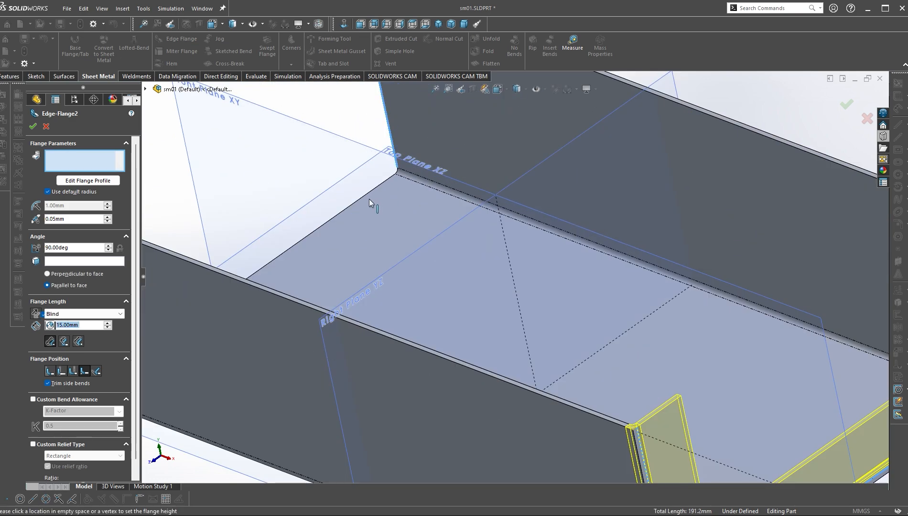
pyautogui.click(345, 335)
pyautogui.scroll(5, 354, 337)
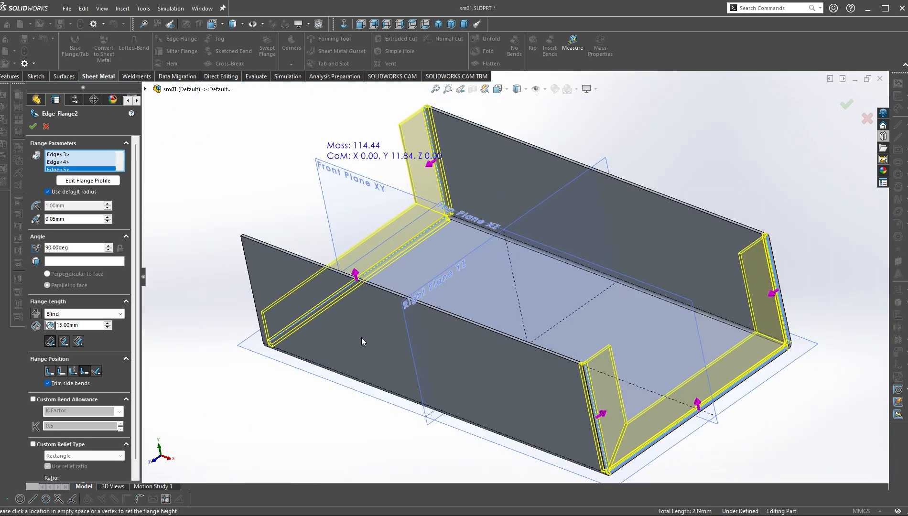
pyautogui.moveTo(361, 338); pyautogui.dragTo(537, 320, button='middle')
pyautogui.scroll(-3, 537, 320)
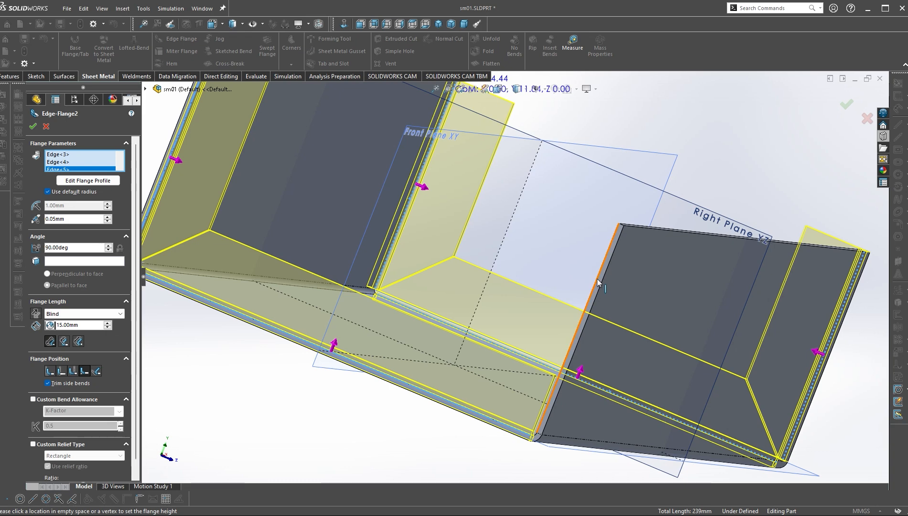
pyautogui.click(595, 290)
pyautogui.scroll(5, 442, 324)
pyautogui.moveTo(487, 306); pyautogui.dragTo(282, 298, button='middle')
# - Set the edge flange's gap distance to 0.50 mm as specified in the test drawing, and complete the flange on all six edges
pyautogui.moveTo(64, 220); pyautogui.dragTo(48, 222)
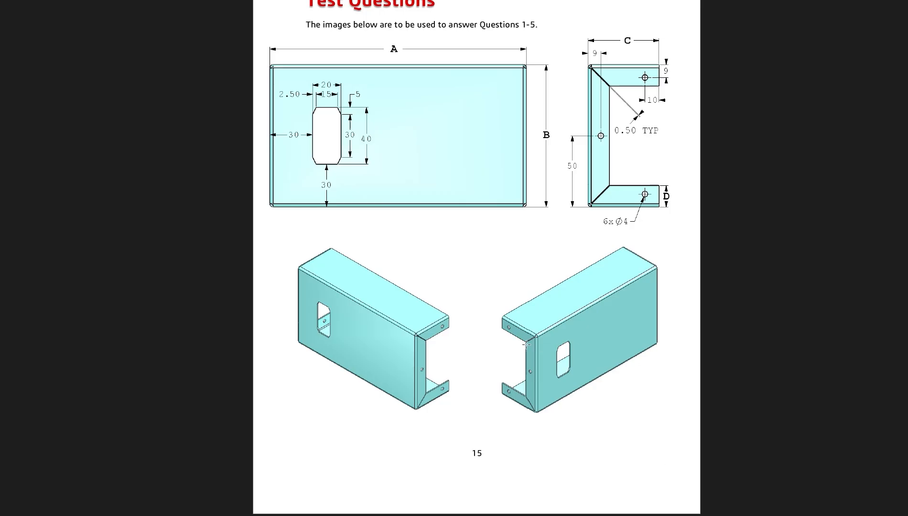
pyautogui.scroll(-10, 526, 344)
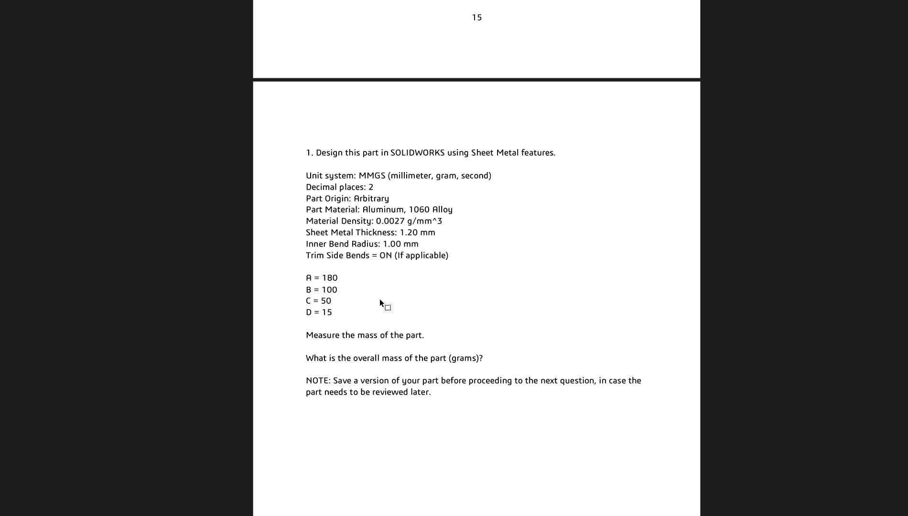
pyautogui.scroll(10, 391, 271)
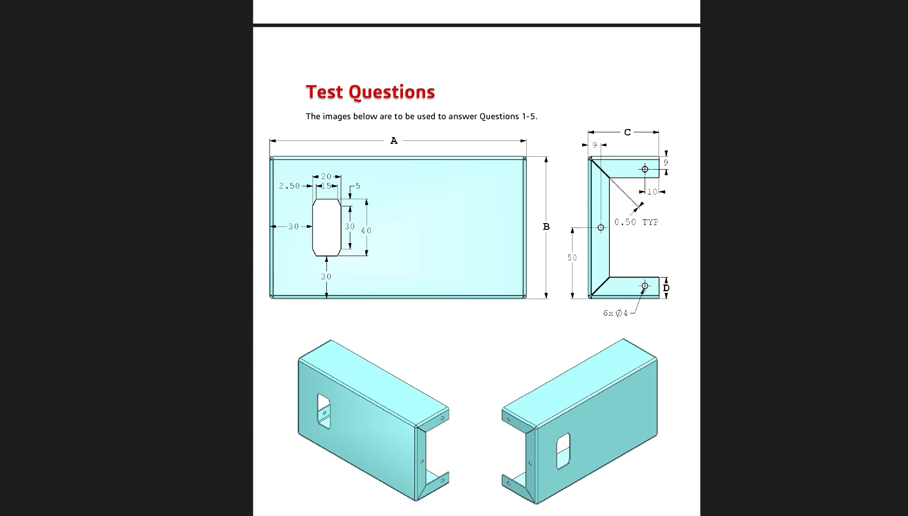
pyautogui.hotkey('alt', 'Tab')
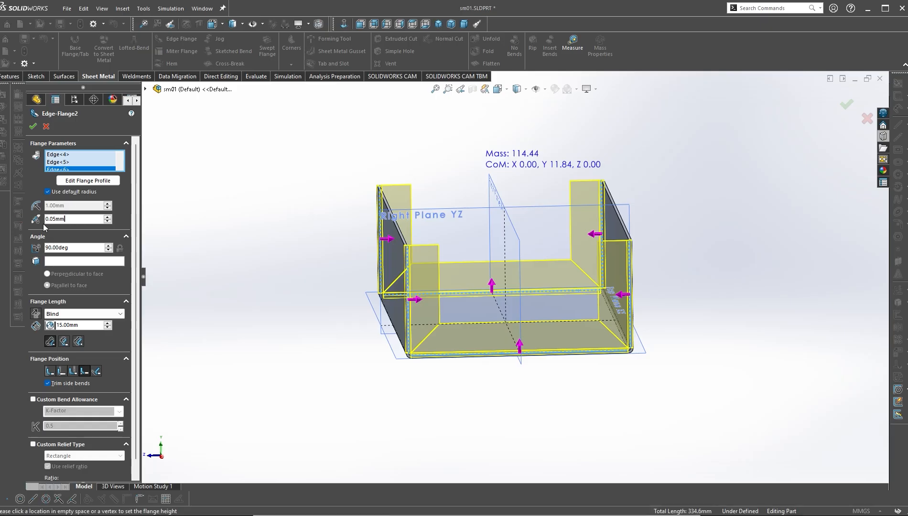
pyautogui.doubleClick(61, 220)
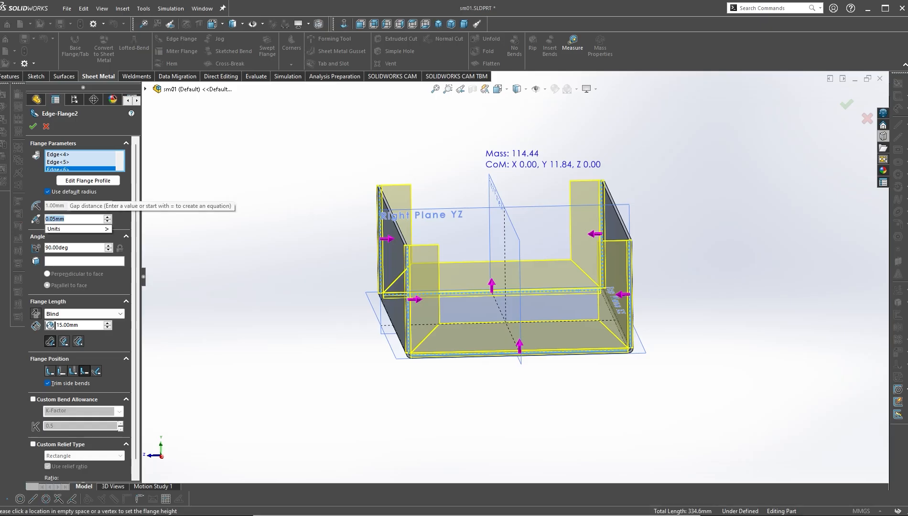
pyautogui.write('.5')
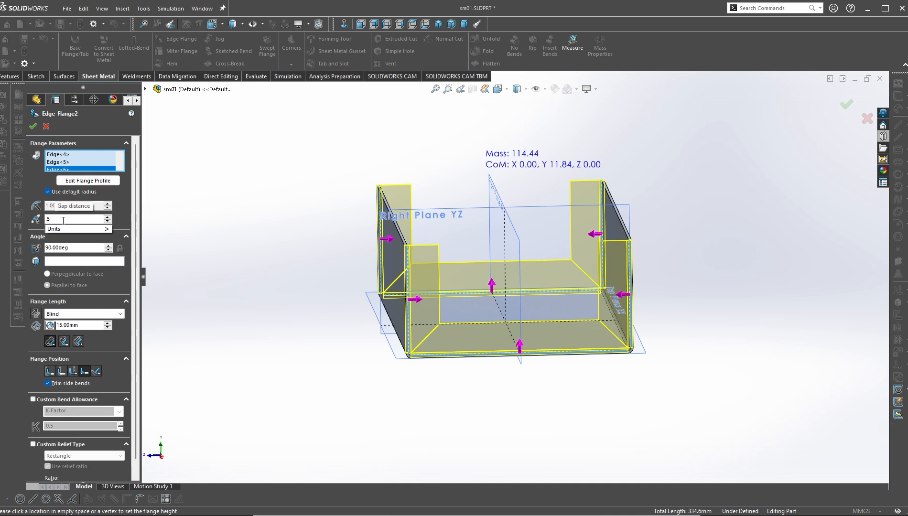
pyautogui.press('Return')
pyautogui.scroll(-1, 72, 374)
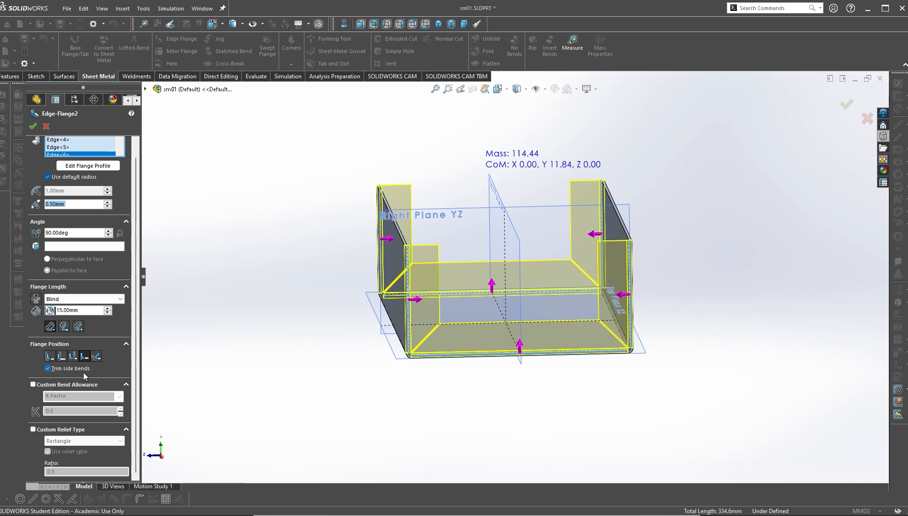
pyautogui.moveTo(437, 366); pyautogui.dragTo(455, 357, button='middle')
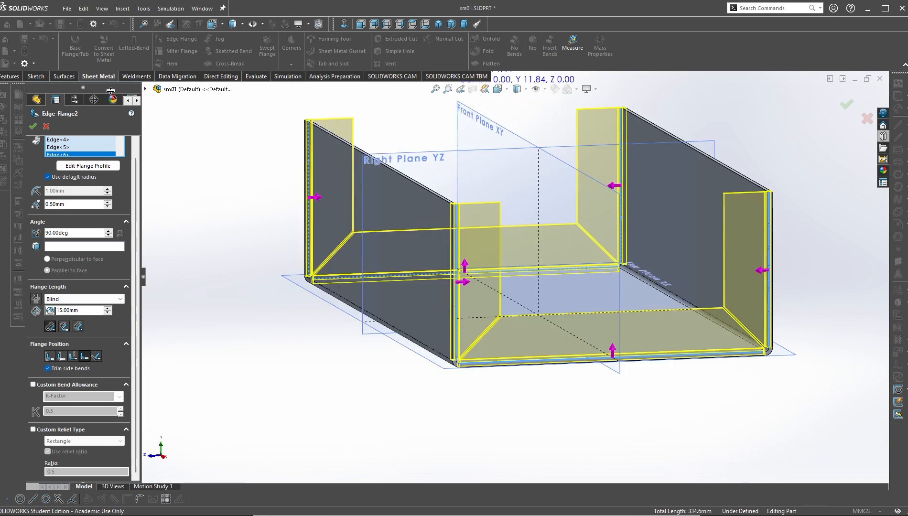
pyautogui.click(33, 127)
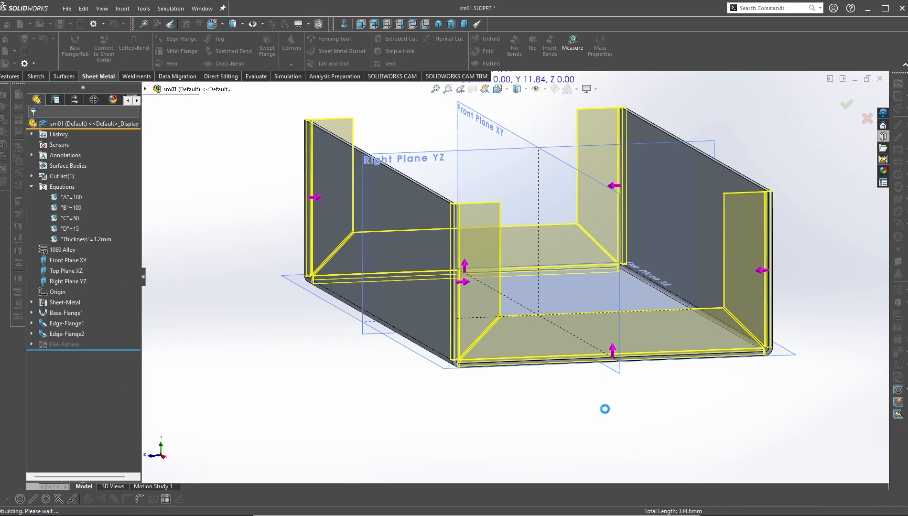
# - Start a sketch on the Right Plane for the end-flange holes and view it straight on from the right
pyautogui.moveTo(600, 401); pyautogui.dragTo(639, 344, button='middle')
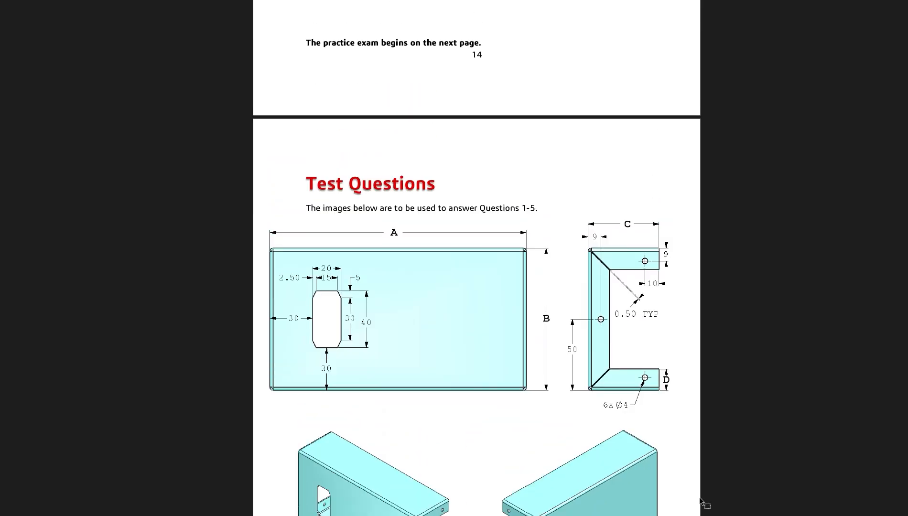
pyautogui.scroll(-3, 703, 502)
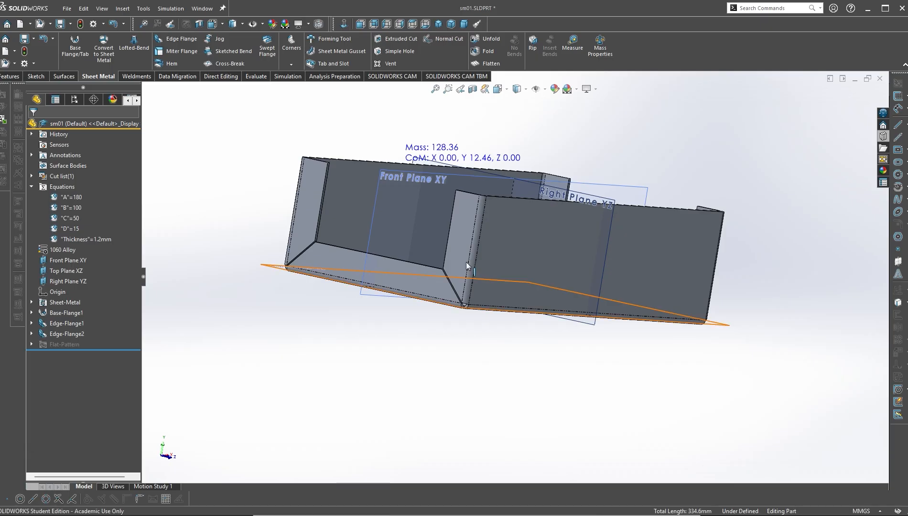
pyautogui.press('Down')
pyautogui.press('Down')
pyautogui.scroll(-3, 414, 149)
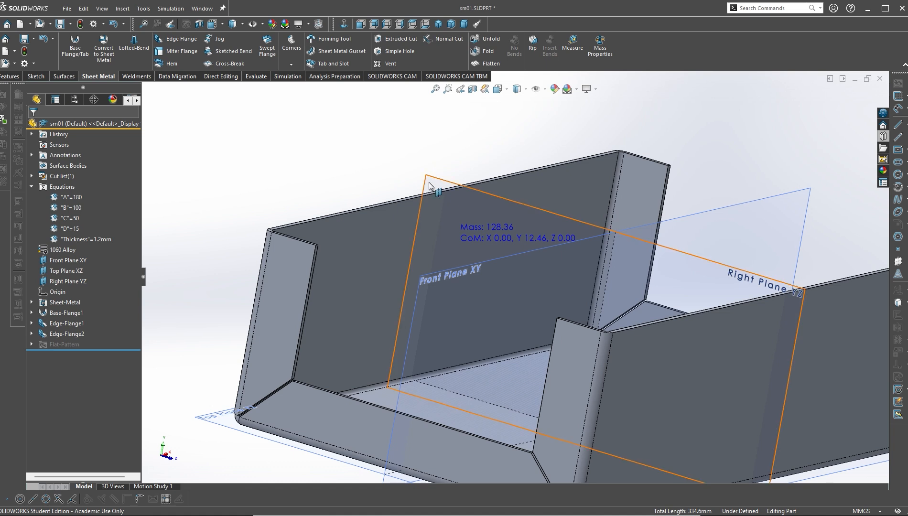
pyautogui.rightClick(429, 182)
pyautogui.click(450, 140)
pyautogui.press('space')
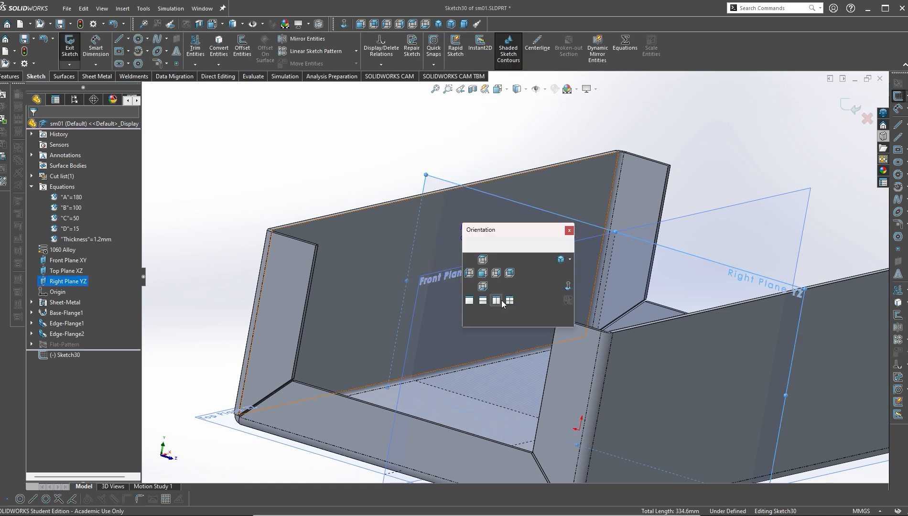
pyautogui.click(466, 253)
# - Sketch three circles about 6.5 mm in diameter, one near each upright flange's free end and one centred on the base flange
pyautogui.moveTo(219, 255); pyautogui.dragTo(265, 249, button='right')
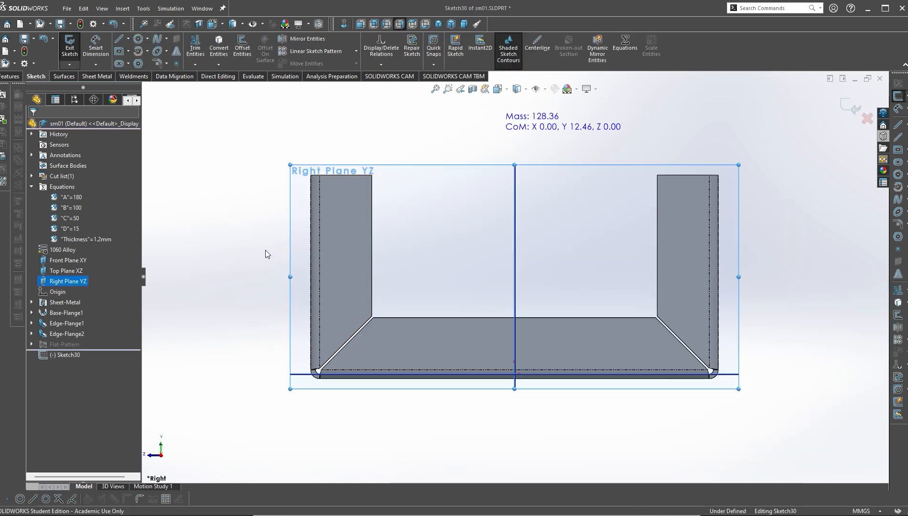
pyautogui.moveTo(345, 201); pyautogui.dragTo(356, 204)
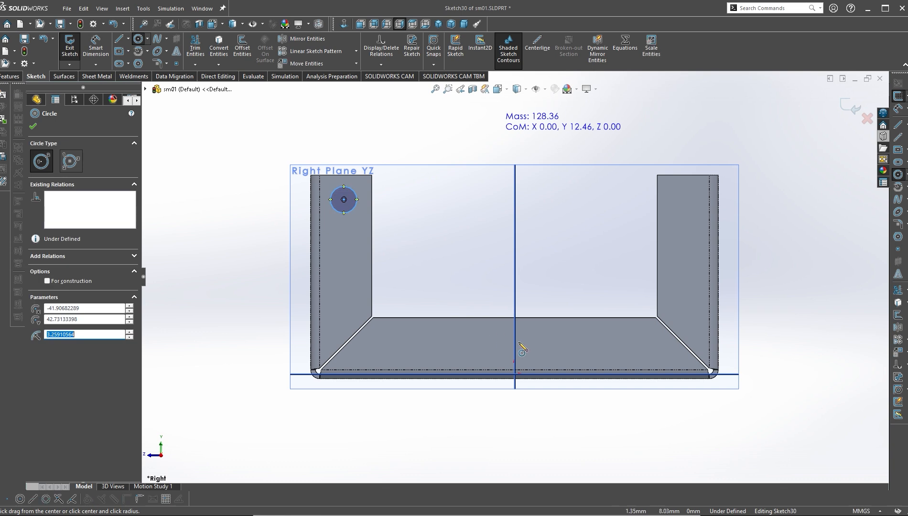
pyautogui.moveTo(514, 348); pyautogui.dragTo(529, 347)
pyautogui.moveTo(688, 196); pyautogui.dragTo(701, 201)
# - Dimension the circle on the right-hand upright flange to a diameter of 4.00 mm
pyautogui.moveTo(764, 226); pyautogui.dragTo(763, 186, button='right')
pyautogui.click(698, 203)
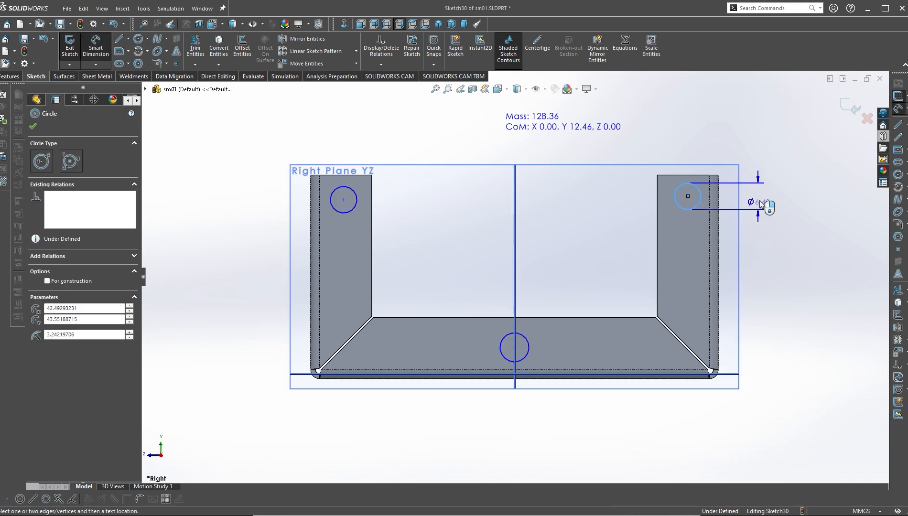
pyautogui.click(789, 208)
pyautogui.write('4.00mm')
pyautogui.press('Return')
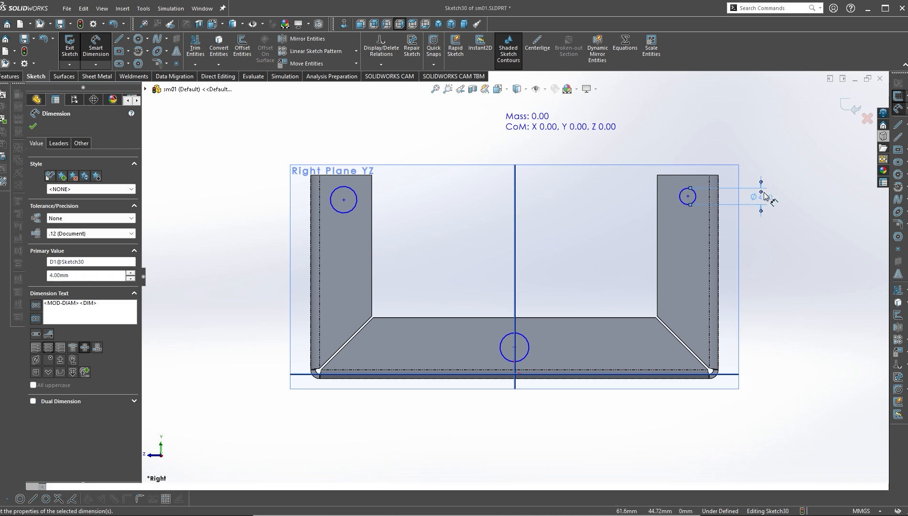
pyautogui.press('Escape')
# - Make all three hole circles equal in size
pyautogui.click(699, 200)
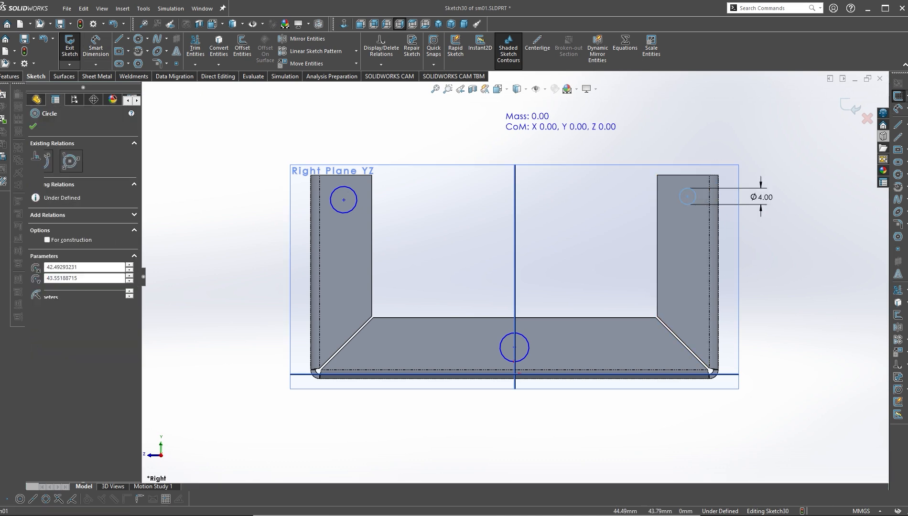
pyautogui.keyDown('ctrl'); pyautogui.click(528, 352); pyautogui.keyUp('ctrl')
pyautogui.keyDown('ctrl'); pyautogui.click(355, 207); pyautogui.keyUp('ctrl')
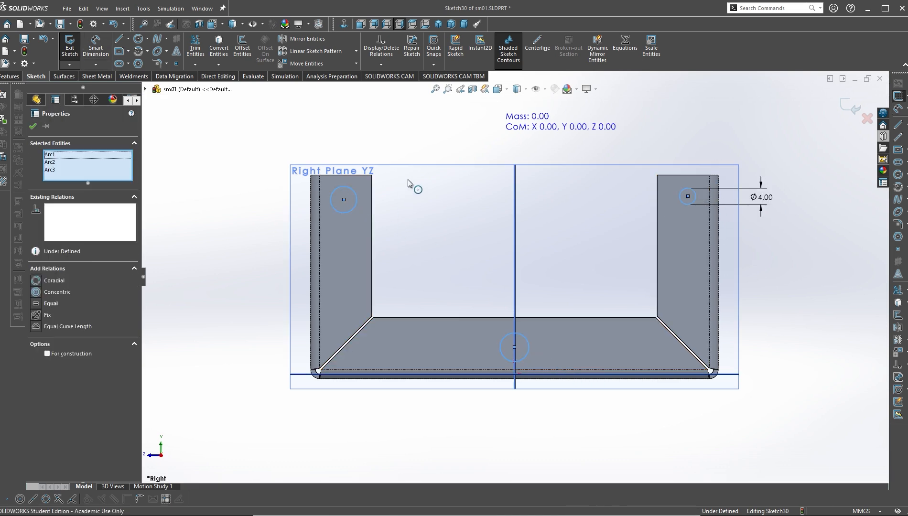
pyautogui.click(409, 151)
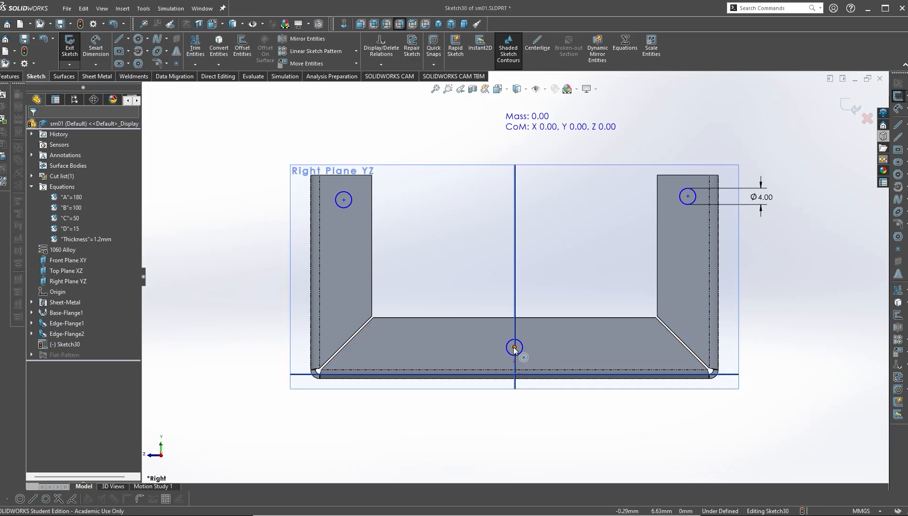
# - Delete the coincident relation on the base-flange circle's centre and move the circle about 3 mm off the centre plane
pyautogui.click(514, 347)
pyautogui.rightClick(522, 349)
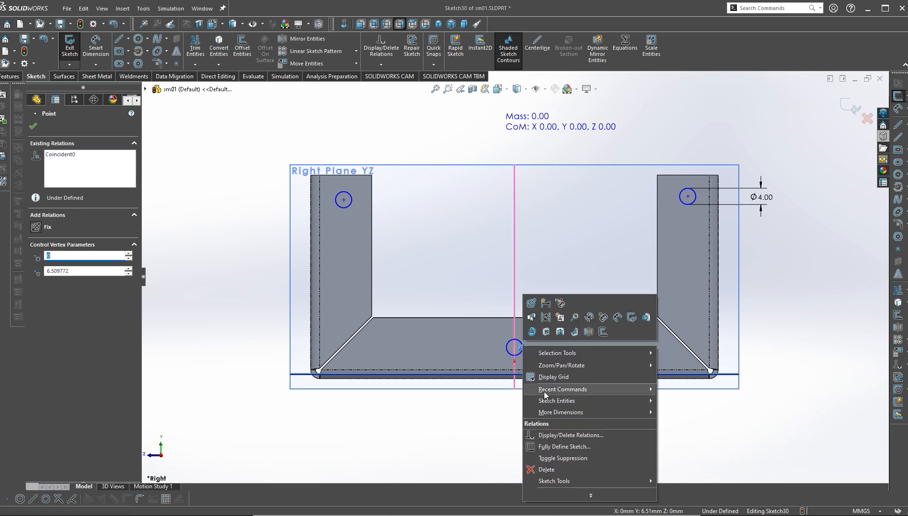
pyautogui.click(545, 470)
pyautogui.moveTo(514, 348); pyautogui.dragTo(526, 348)
pyautogui.click(578, 449)
# - Dimension the base-flange circle 50 mm from the right-hand wall's outer edge
pyautogui.moveTo(577, 449); pyautogui.dragTo(747, 286, button='right')
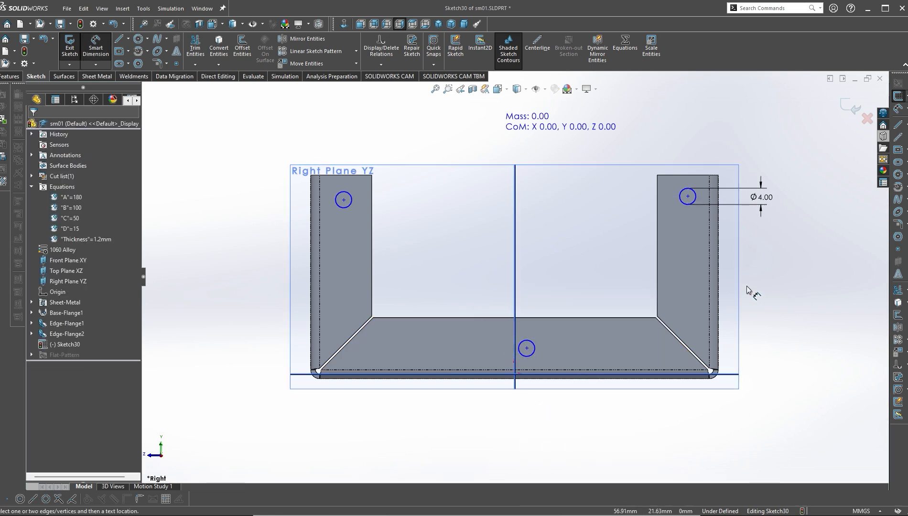
pyautogui.click(719, 338)
pyautogui.click(535, 356)
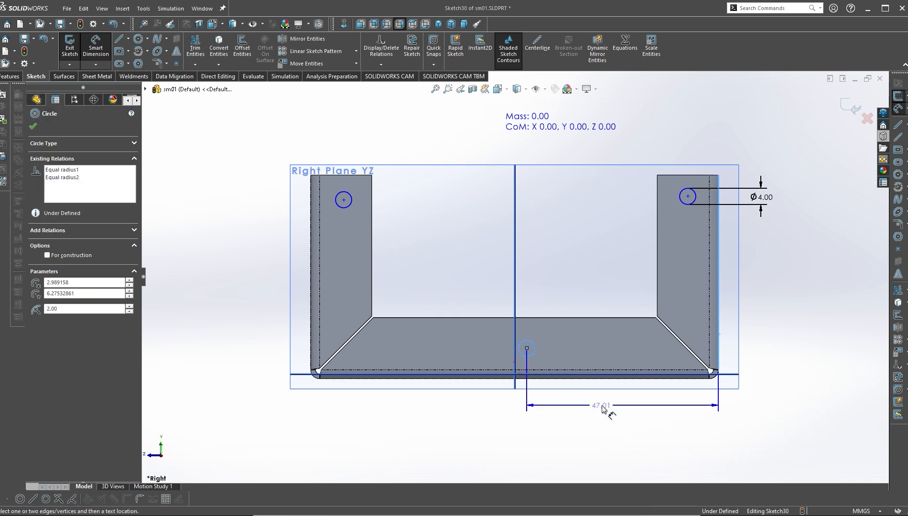
pyautogui.click(607, 410)
pyautogui.write('50')
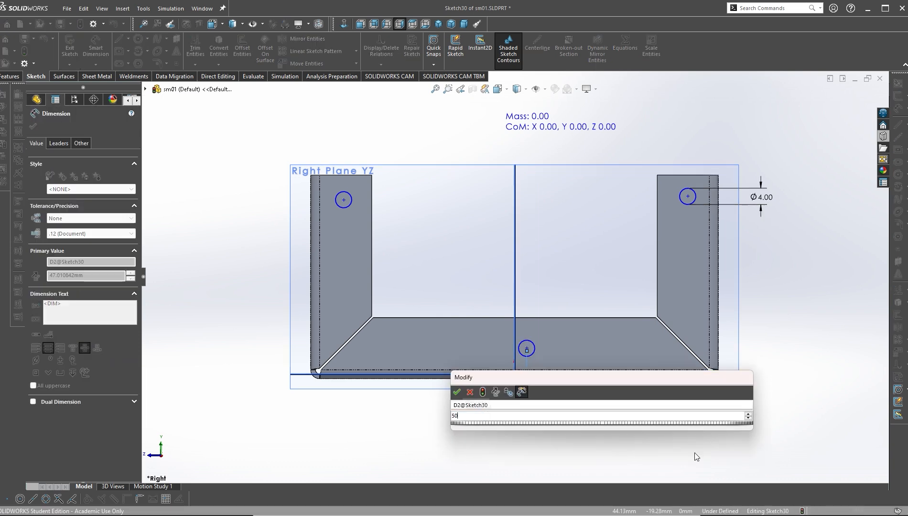
pyautogui.press('Return')
# - Dimension the base-flange circle's centre 9 mm above the enclosure's bottom edge
pyautogui.click(522, 358)
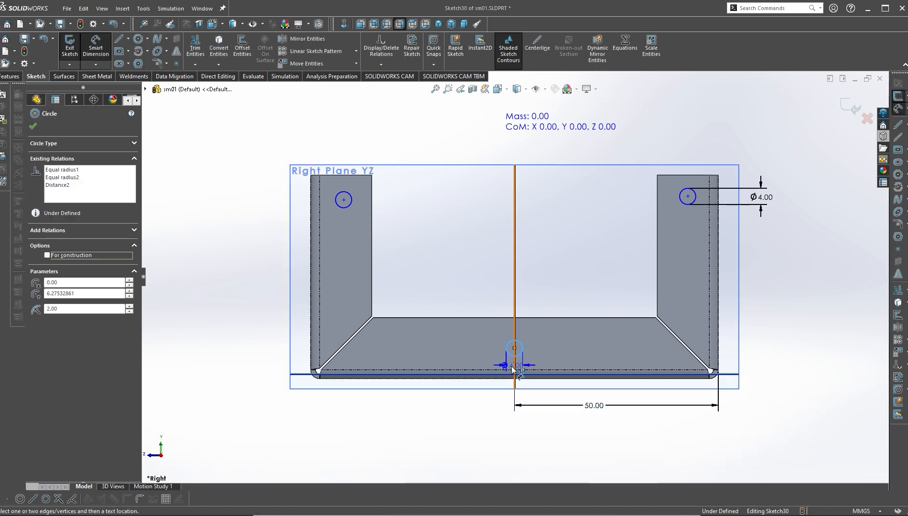
pyautogui.scroll(-5, 476, 401)
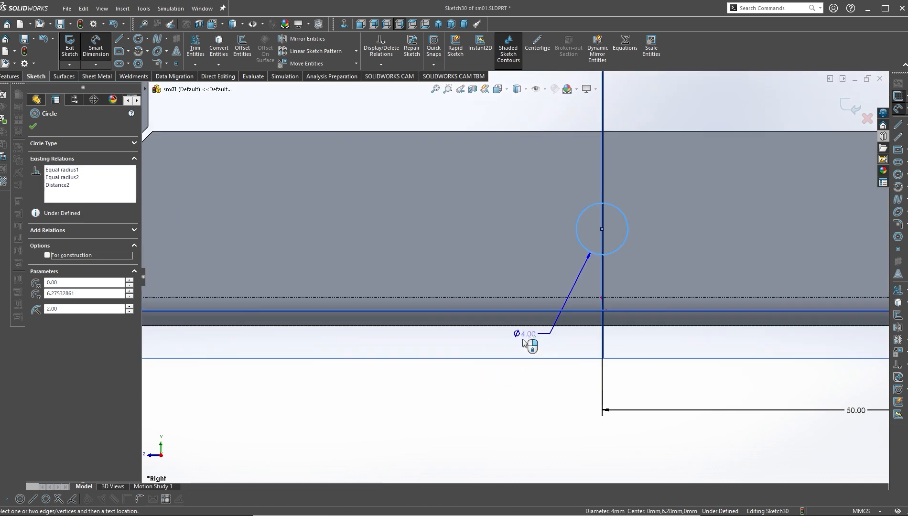
pyautogui.click(522, 326)
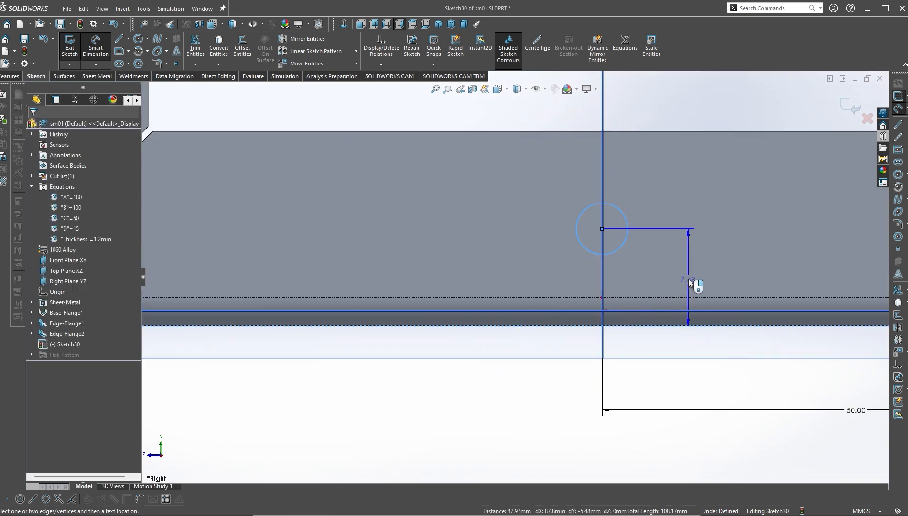
pyautogui.click(691, 282)
pyautogui.write('9')
pyautogui.press('Return')
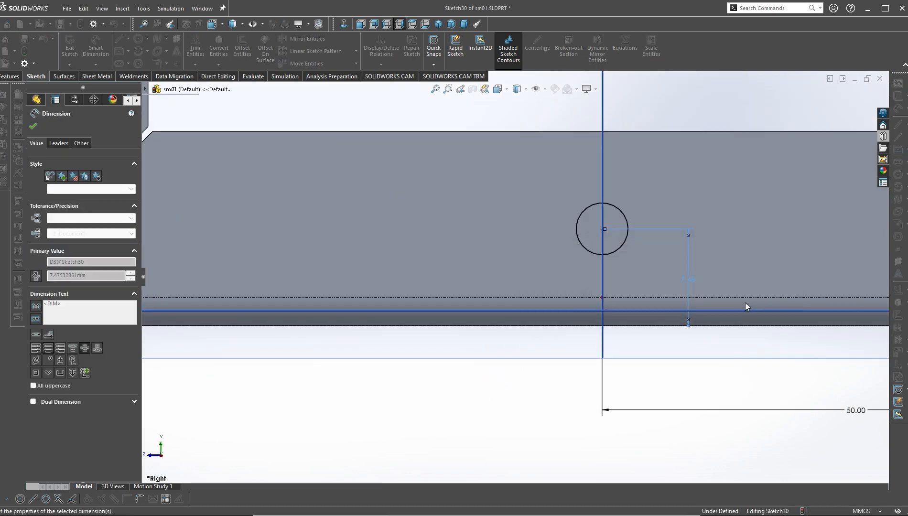
# - Dimension the right-hand upright flange's circle 9 mm from the wall's outer edge
pyautogui.scroll(7, 725, 231)
pyautogui.scroll(-5, 589, 240)
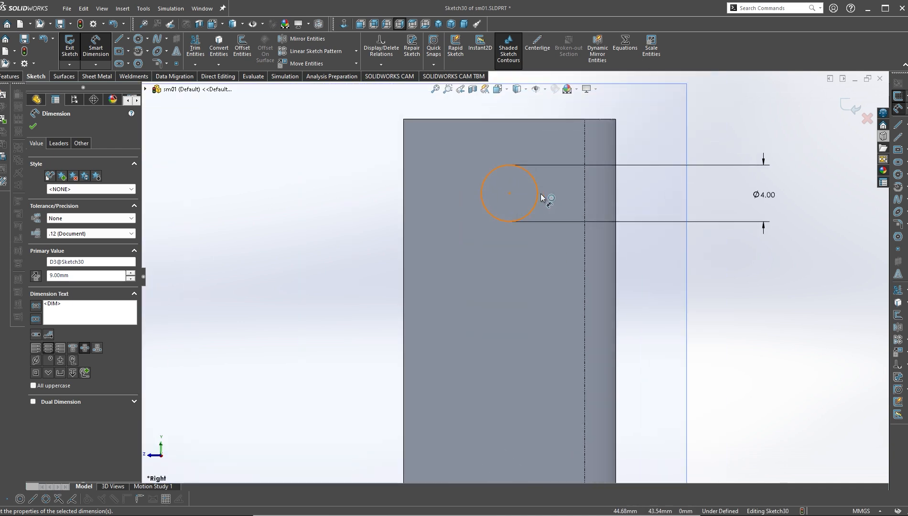
pyautogui.click(540, 193)
pyautogui.click(614, 194)
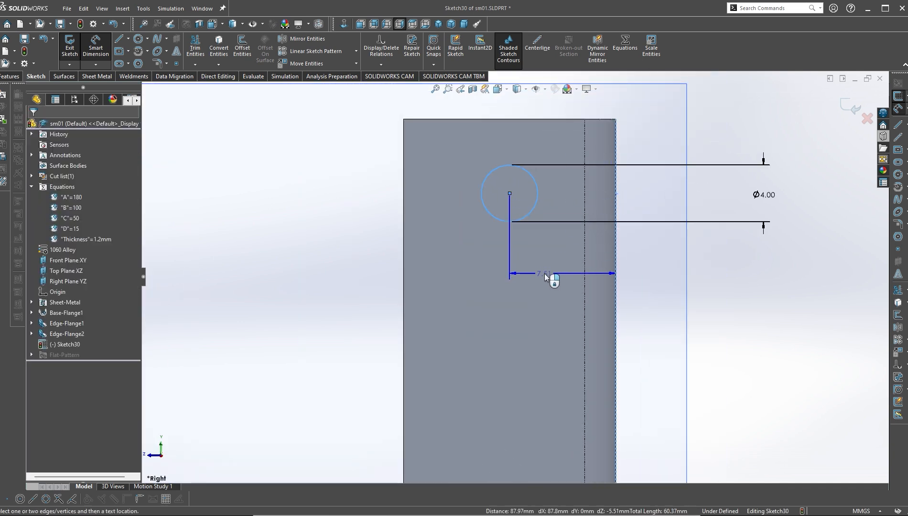
pyautogui.click(545, 277)
pyautogui.press('Return')
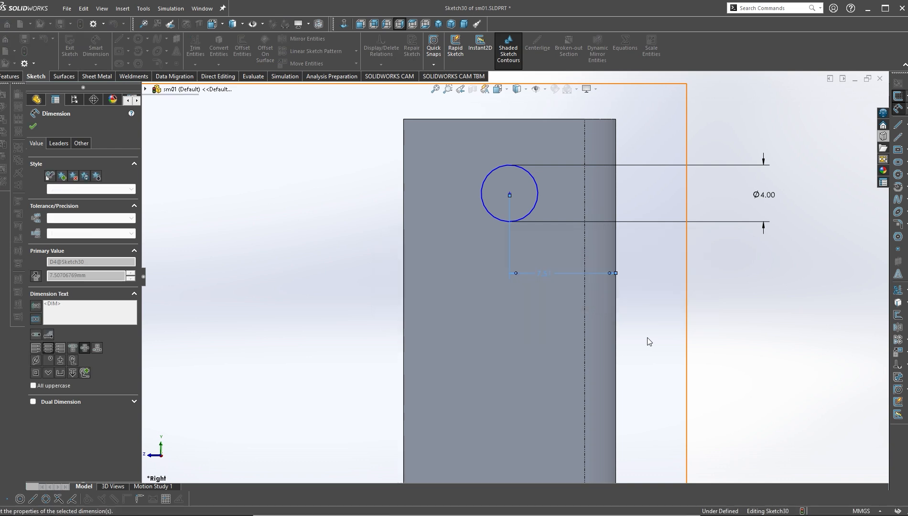
# - Dimension the right-hand upright flange's circle 10 mm below the flange's top edge
pyautogui.click(537, 194)
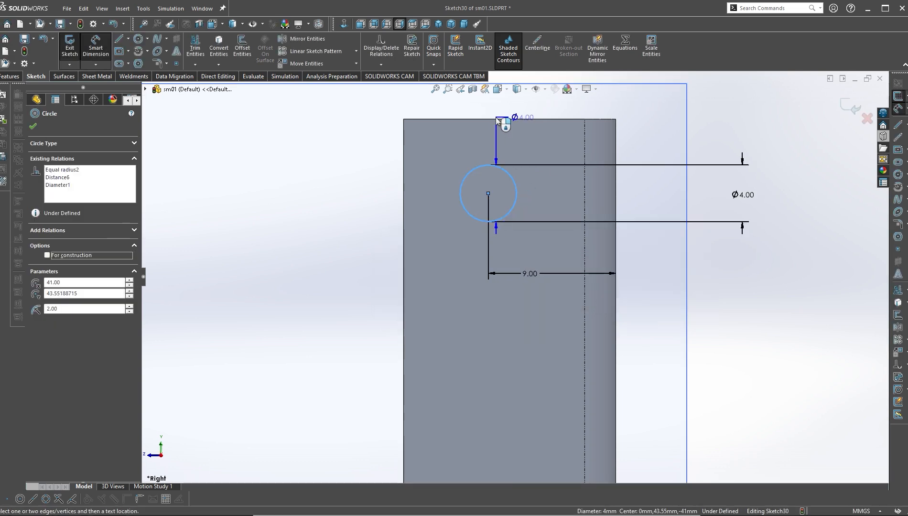
pyautogui.click(497, 120)
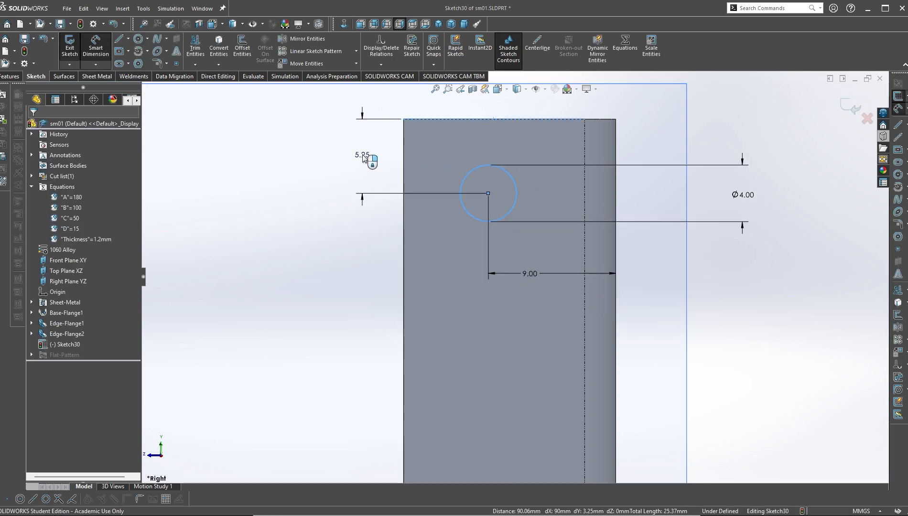
pyautogui.click(366, 160)
pyautogui.write('10')
pyautogui.press('Return')
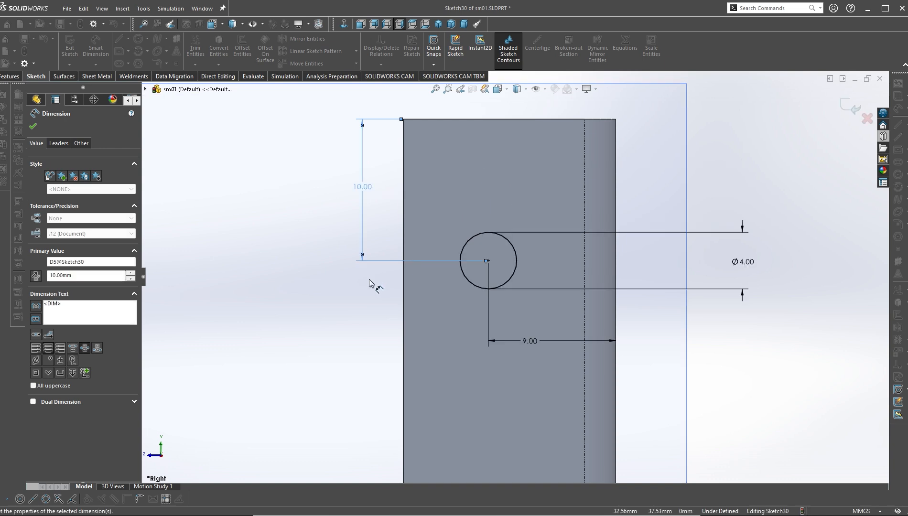
# - Dimension the left-hand upright flange's circle 9 mm from the wall's outer edge
pyautogui.press('f')
pyautogui.scroll(-5, 292, 270)
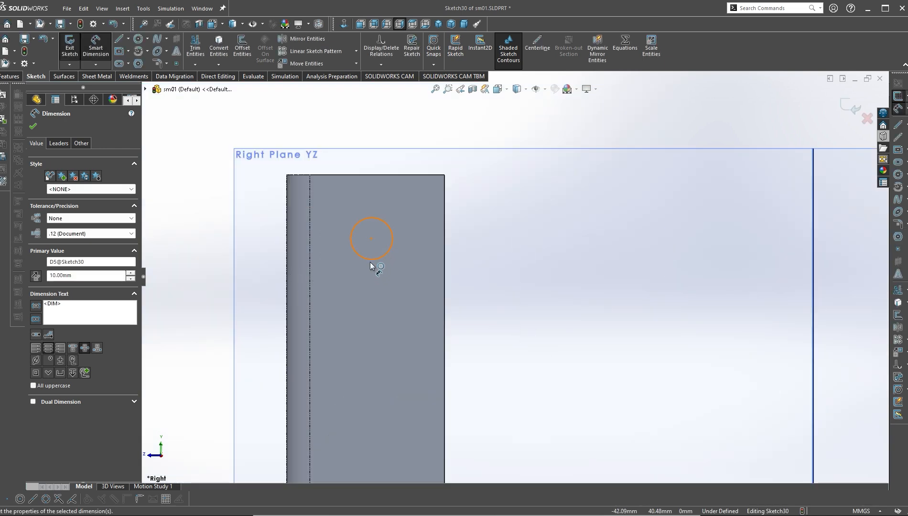
pyautogui.click(371, 261)
pyautogui.click(286, 266)
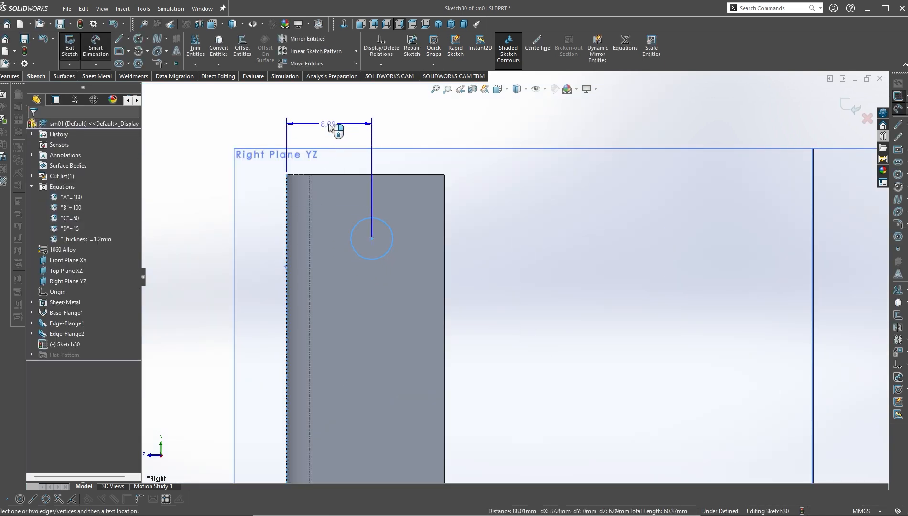
pyautogui.click(354, 150)
pyautogui.write('9')
pyautogui.press('Return')
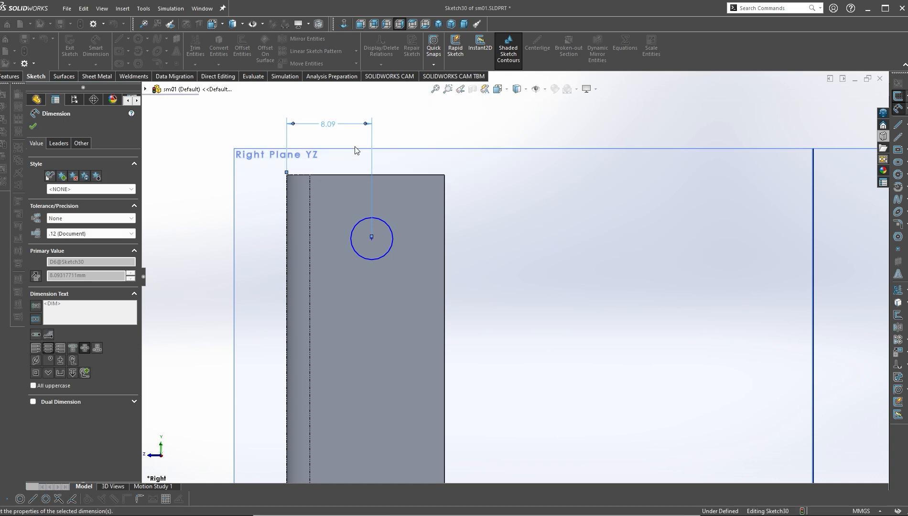
pyautogui.press('f')
pyautogui.press('Escape')
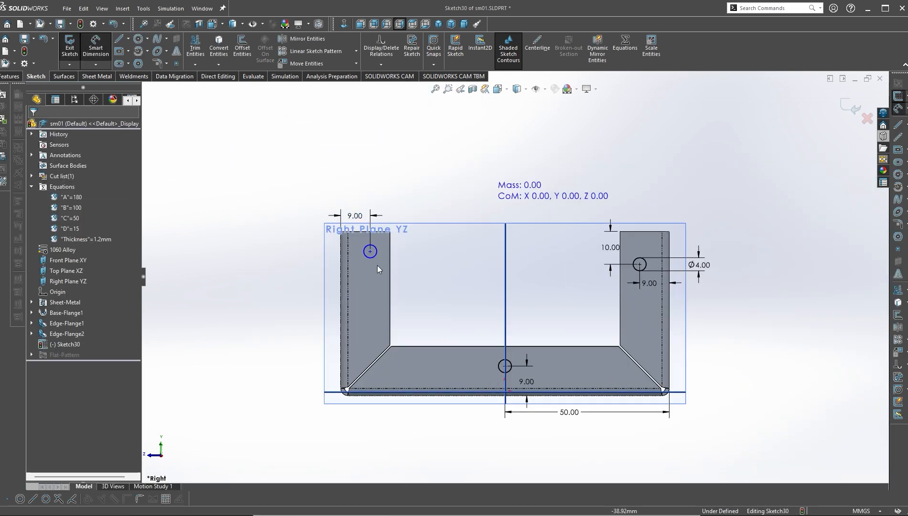
# - Make the centres of the left-hand and right-hand upright flange circles horizontal to each other
pyautogui.scroll(-1, 376, 265)
pyautogui.click(375, 249)
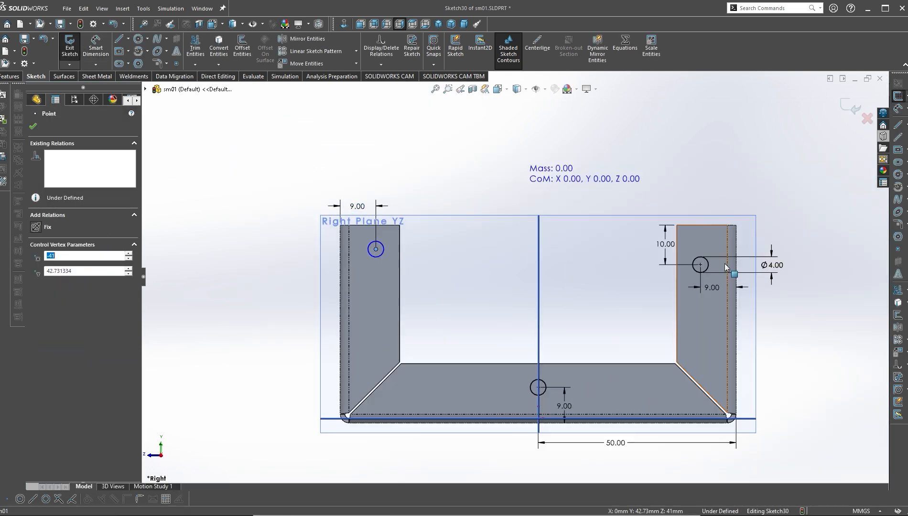
pyautogui.keyDown('ctrl'); pyautogui.click(700, 265); pyautogui.keyUp('ctrl')
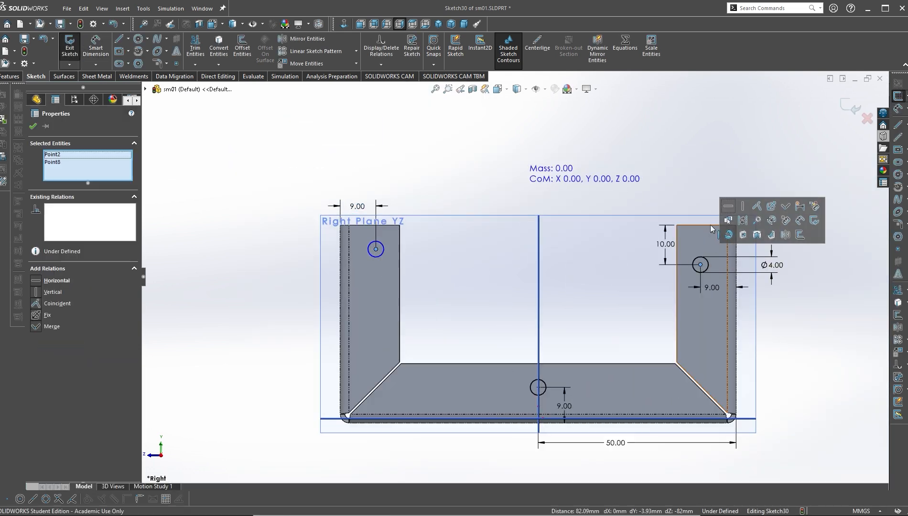
pyautogui.click(728, 206)
# - Extrude-cut the three sketched circles in both directions through the flanges at both ends of the enclosure
pyautogui.moveTo(681, 280)
pyautogui.mouseDown(button='middle')
pyautogui.moveTo(708, 295)
pyautogui.moveTo(775, 223)
pyautogui.mouseUp(button='middle')
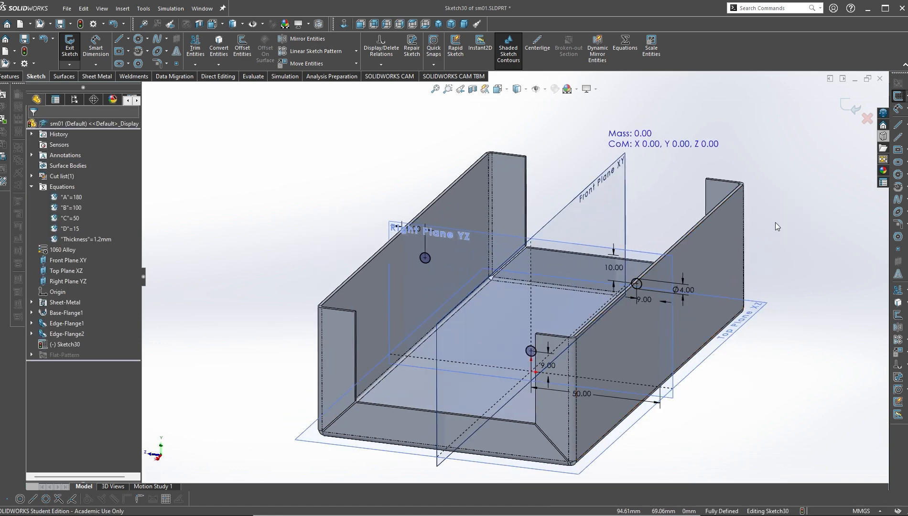
pyautogui.rightClick(805, 132)
pyautogui.click(828, 118)
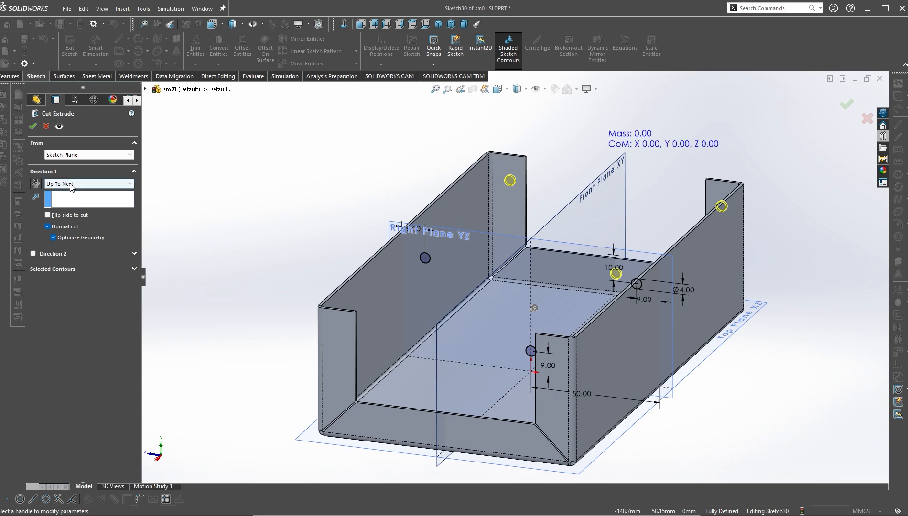
pyautogui.click(79, 184)
pyautogui.click(73, 210)
pyautogui.click(33, 126)
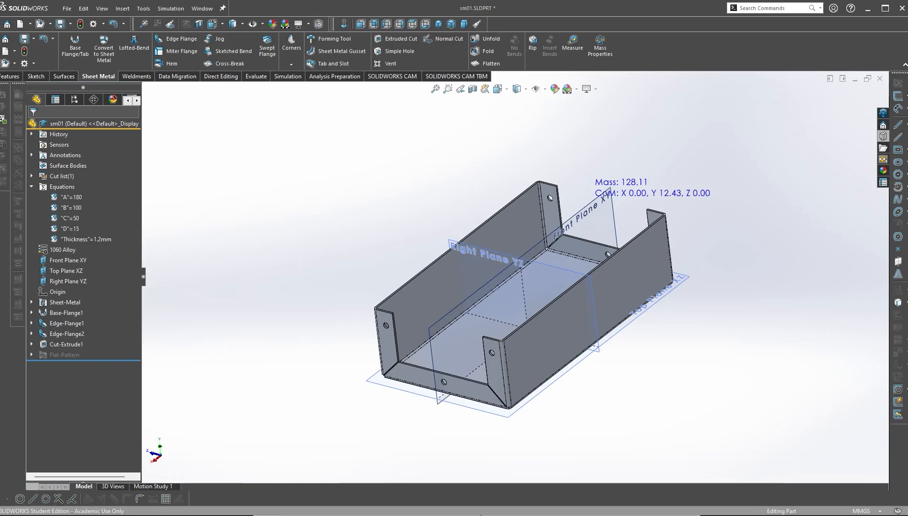
# - Start a sketch on the Top Plane XZ and view it straight on
pyautogui.click(454, 341)
pyautogui.click(408, 421)
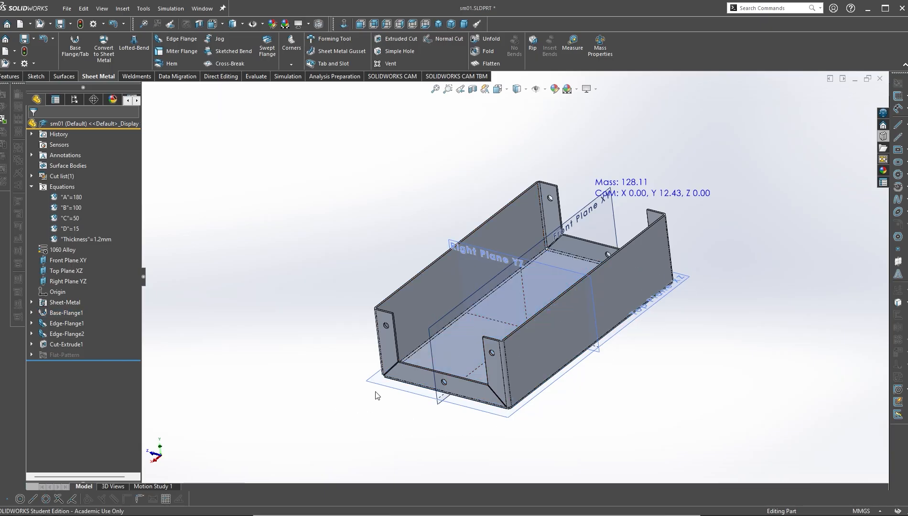
pyautogui.click(377, 385)
pyautogui.click(418, 333)
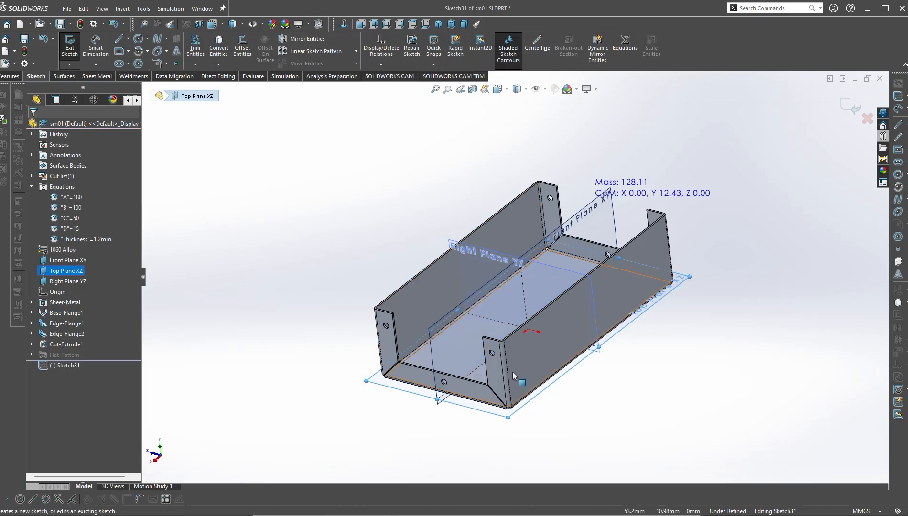
pyautogui.press('space')
pyautogui.click(786, 399)
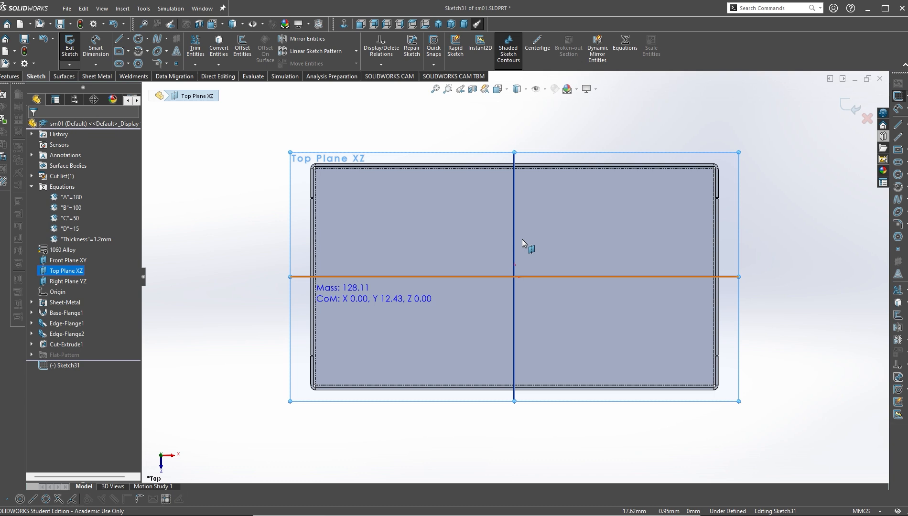
pyautogui.click(438, 24)
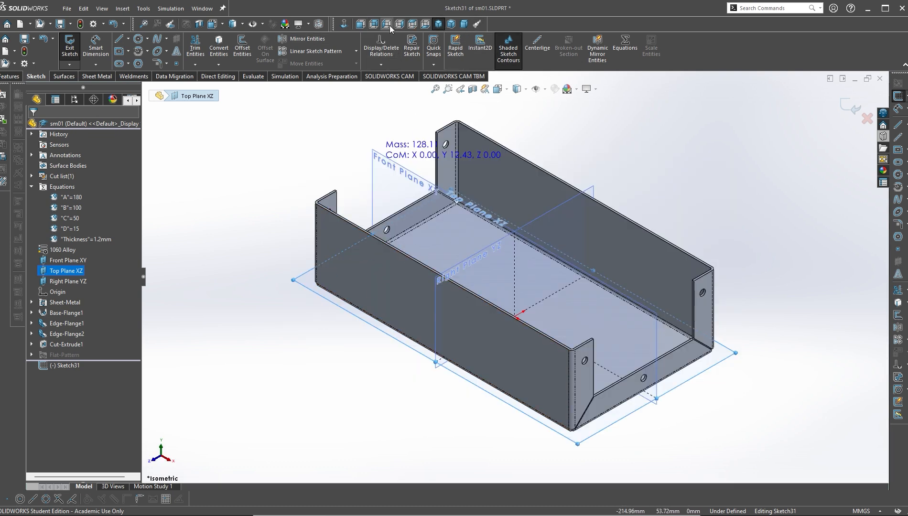
pyautogui.click(344, 24)
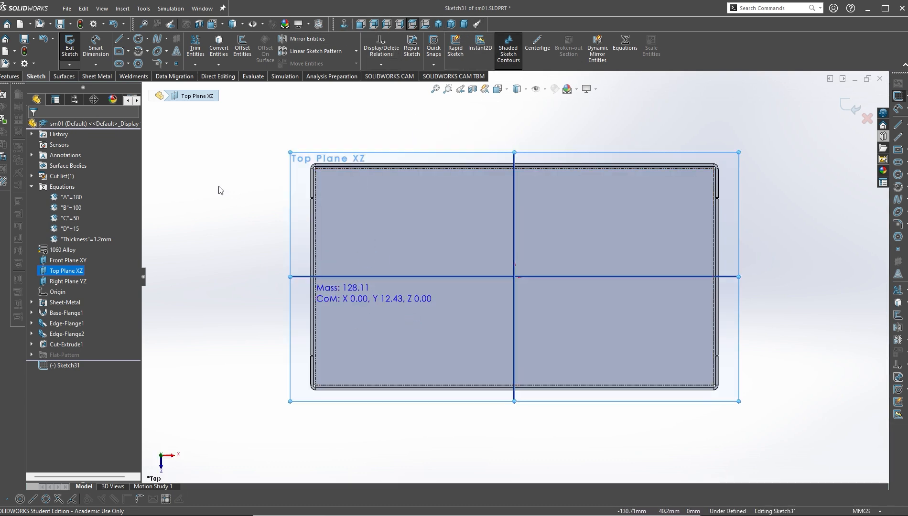
pyautogui.moveTo(219, 191); pyautogui.dragTo(240, 173, button='right')
pyautogui.scroll(-2, 412, 310)
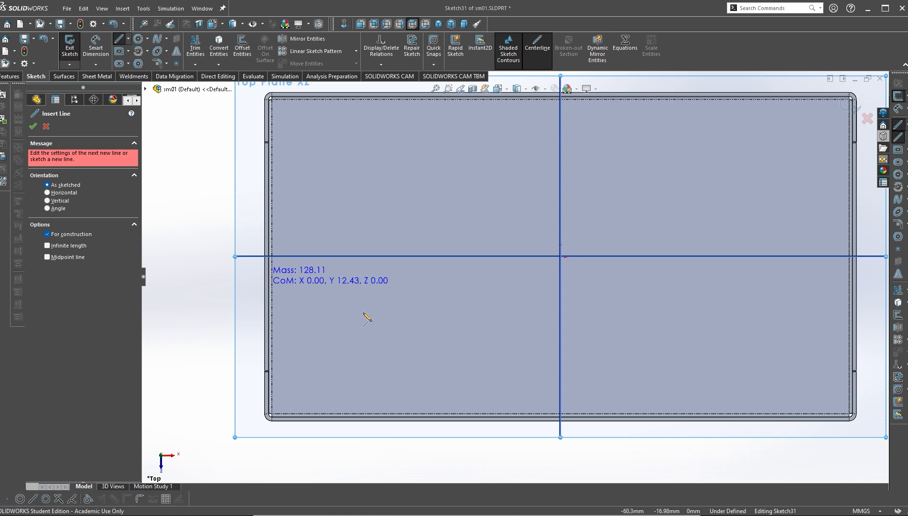
pyautogui.moveTo(370, 351); pyautogui.dragTo(367, 327)
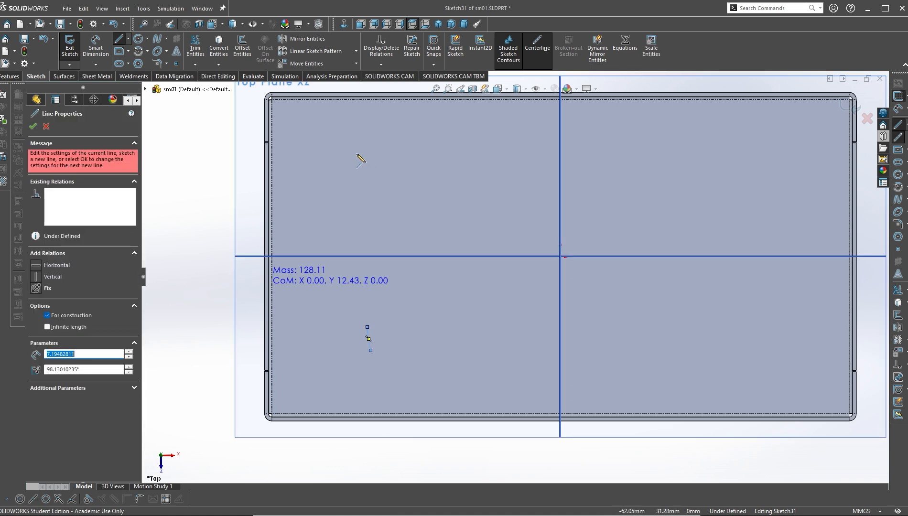
pyautogui.rightClick(372, 184)
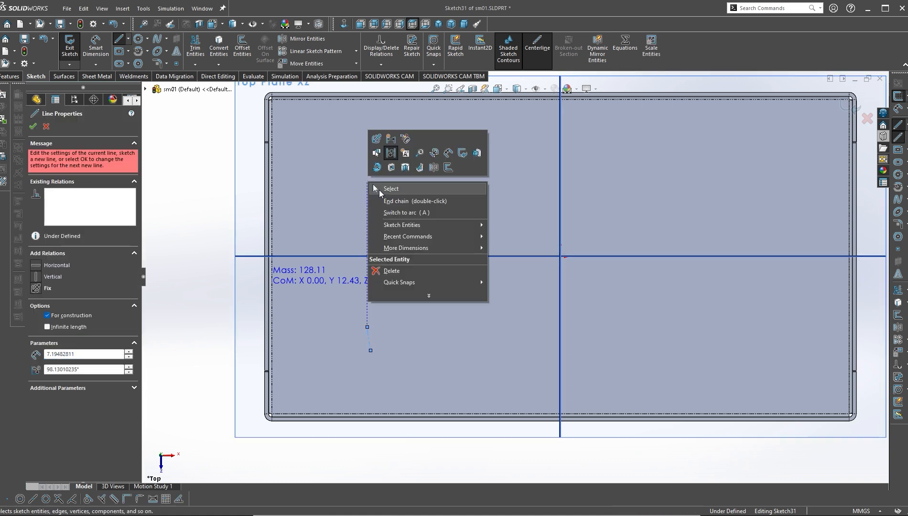
pyautogui.click(380, 189)
pyautogui.click(368, 341)
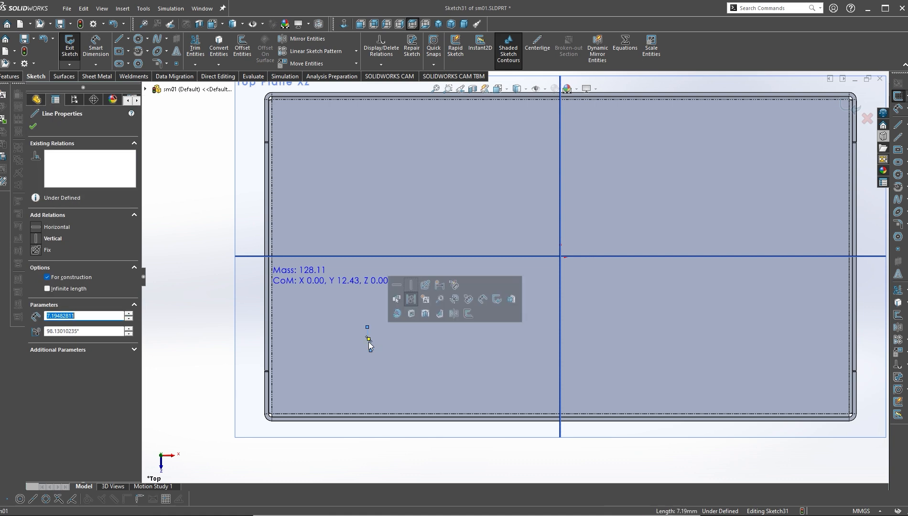
pyautogui.press('Delete')
# - Sketch a vertical centerline about 54 mm long in the left part of the enclosure's base
pyautogui.moveTo(187, 280); pyautogui.dragTo(240, 241, button='right')
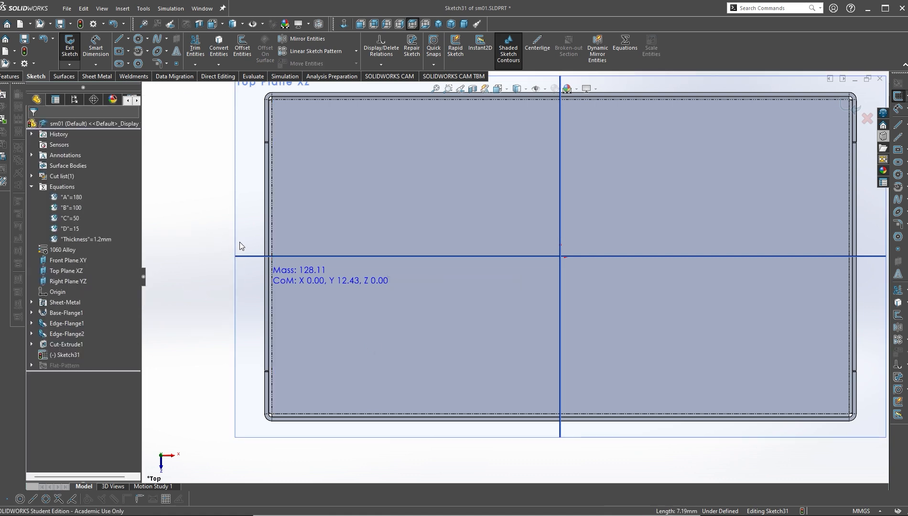
pyautogui.click(370, 340)
pyautogui.click(370, 162)
pyautogui.rightClick(372, 164)
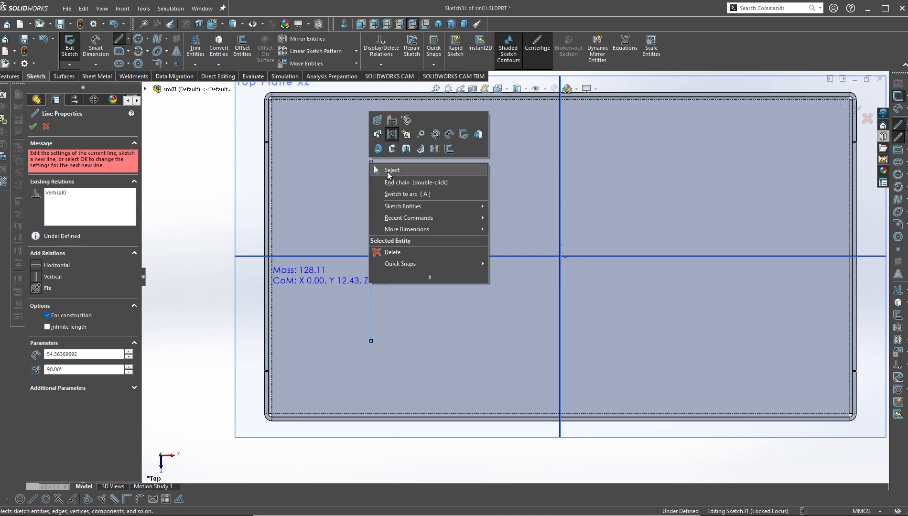
pyautogui.click(391, 170)
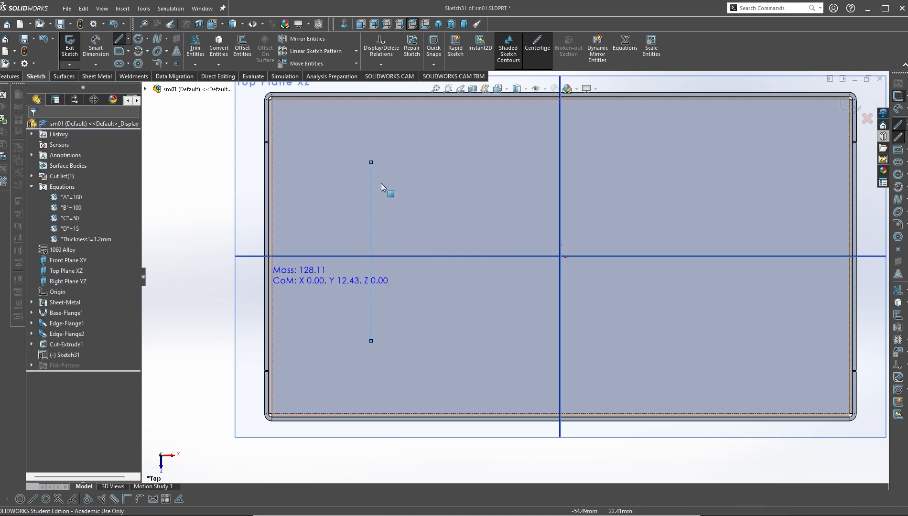
# - Turn on dynamic mirroring about the centerline and sketch a horizontal line reaching about 5.4 mm from it near its lower end
pyautogui.click(601, 51)
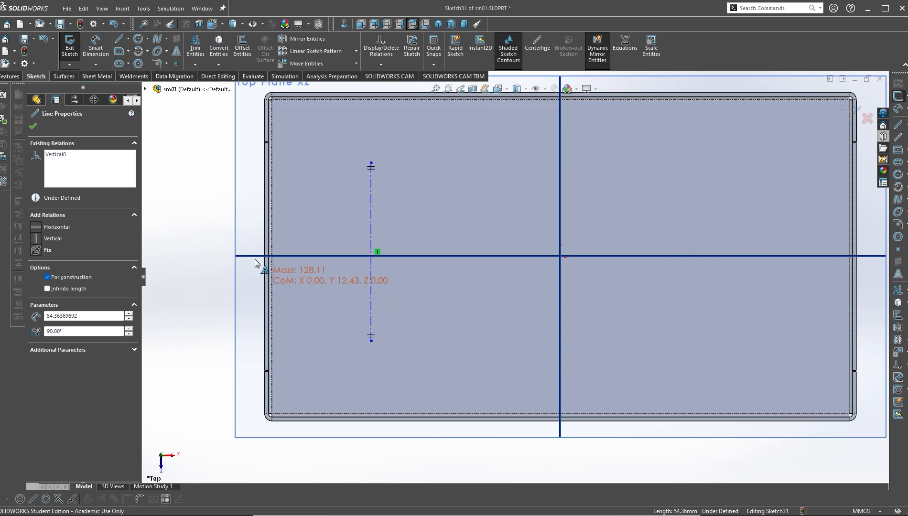
pyautogui.moveTo(188, 275); pyautogui.dragTo(154, 271, button='right')
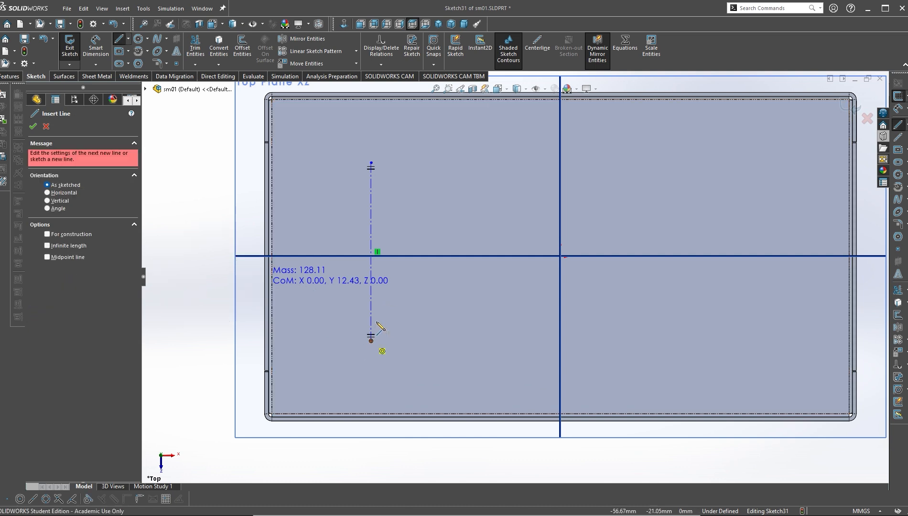
pyautogui.click(388, 311)
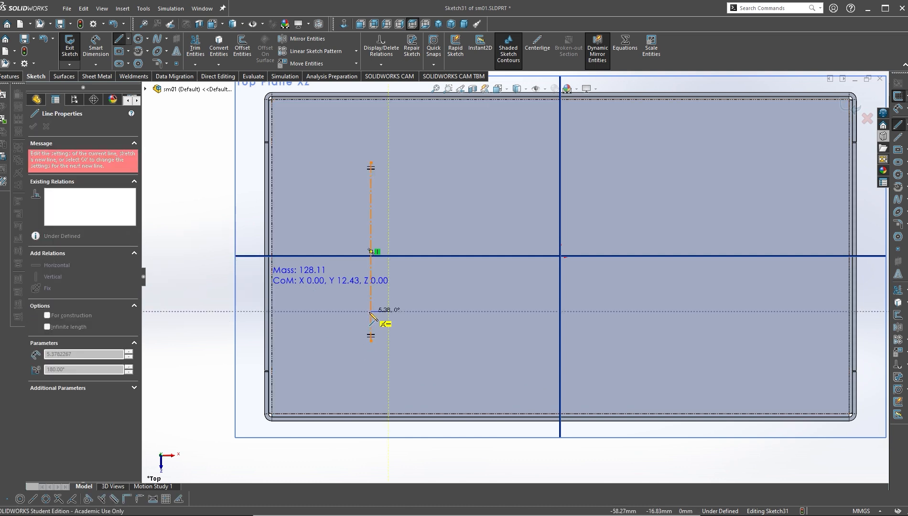
pyautogui.click(371, 311)
pyautogui.rightClick(370, 312)
pyautogui.click(389, 320)
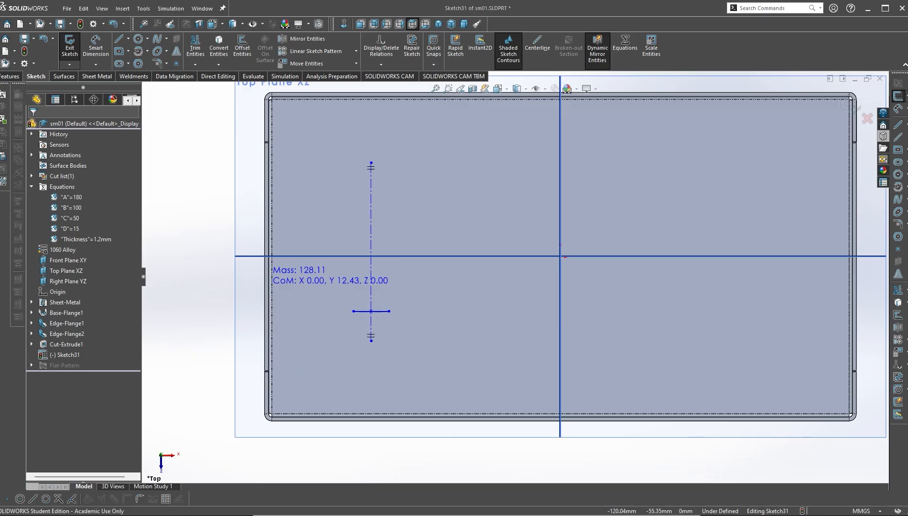
# - Dimension the short horizontal line 30 mm from the enclosure's lower outer edge
pyautogui.moveTo(460, 339); pyautogui.dragTo(464, 280, button='right')
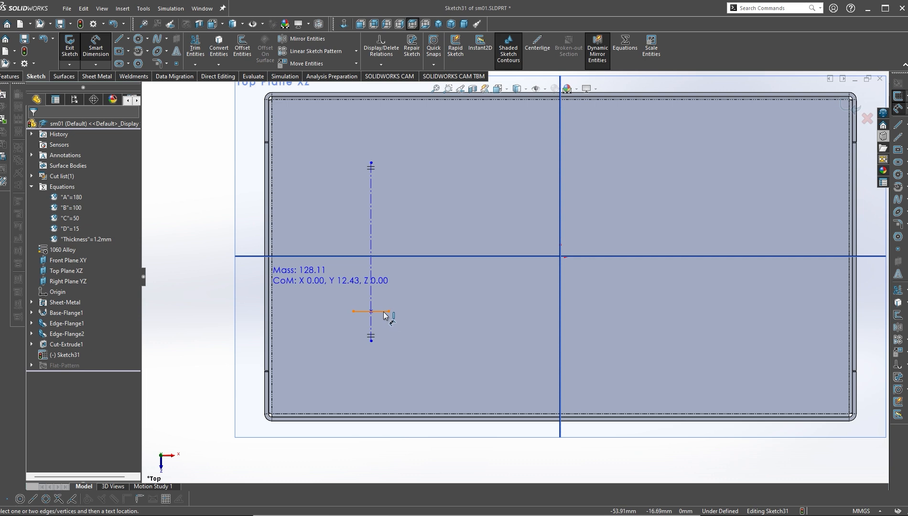
pyautogui.click(385, 313)
pyautogui.click(364, 421)
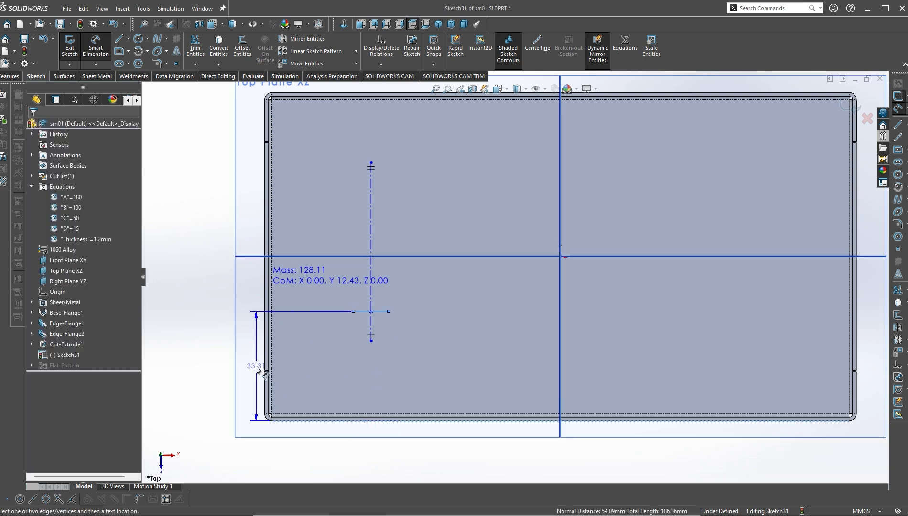
pyautogui.click(245, 369)
pyautogui.write('30')
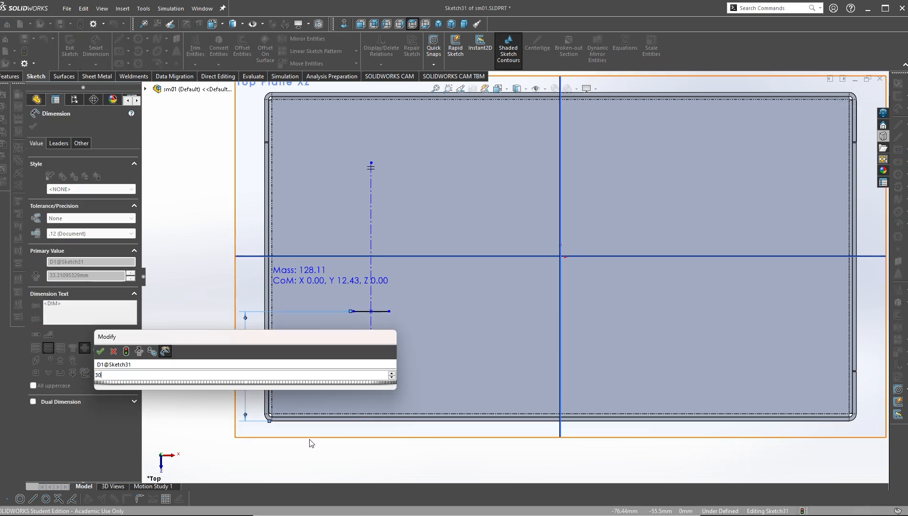
pyautogui.press('Return')
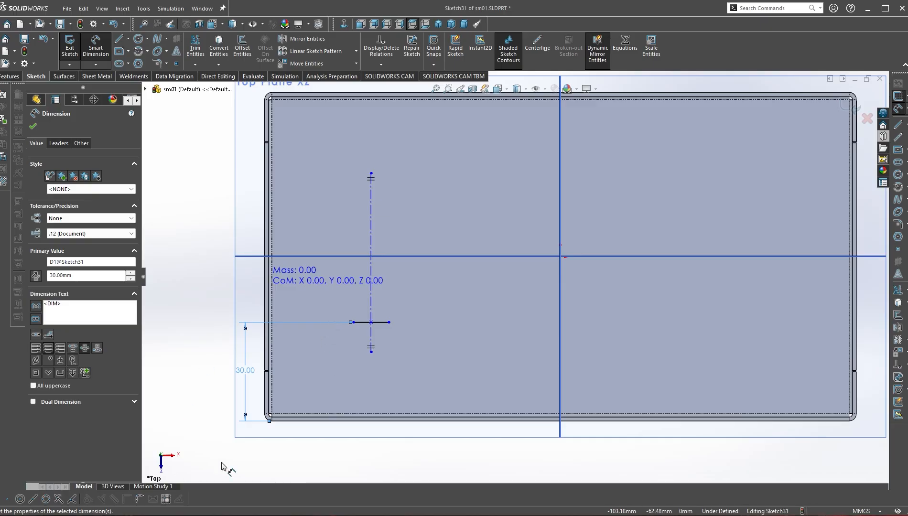
# - Sketch the left half of a tall eight-sided outline mirrored about the centerline, closing it with a top edge about 16.7 mm long
pyautogui.moveTo(324, 460); pyautogui.dragTo(284, 454, button='right')
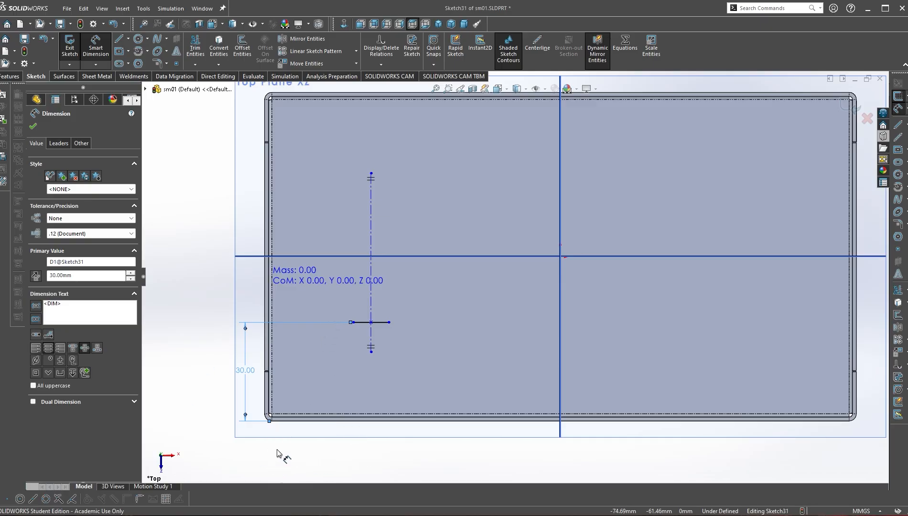
pyautogui.click(352, 322)
pyautogui.click(334, 302)
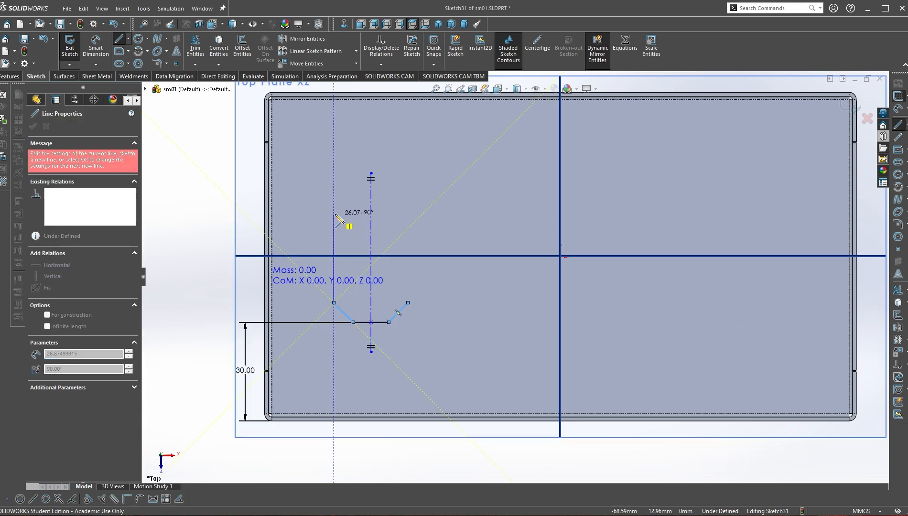
pyautogui.click(333, 185)
pyautogui.click(343, 163)
pyautogui.click(371, 163)
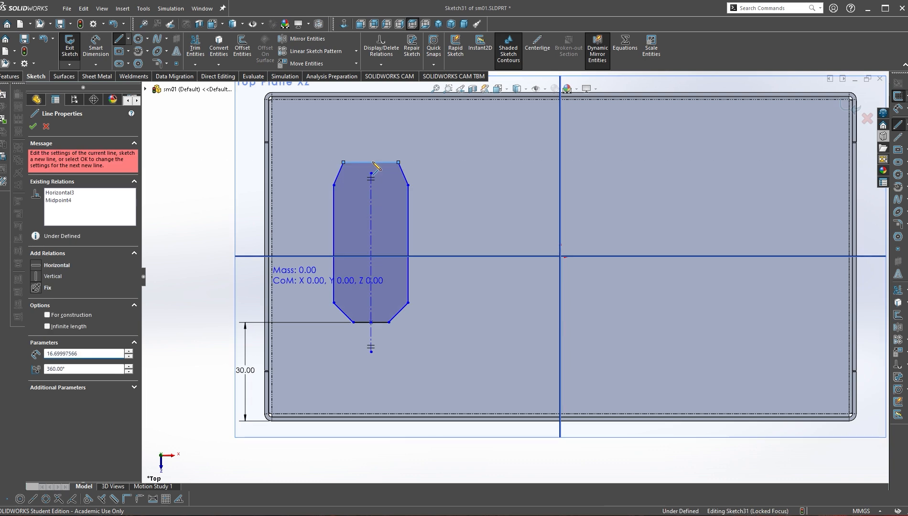
# - Finish the outline and dimension its left vertical side 30 mm from the enclosure's left outer edge
pyautogui.rightClick(372, 162)
pyautogui.click(386, 169)
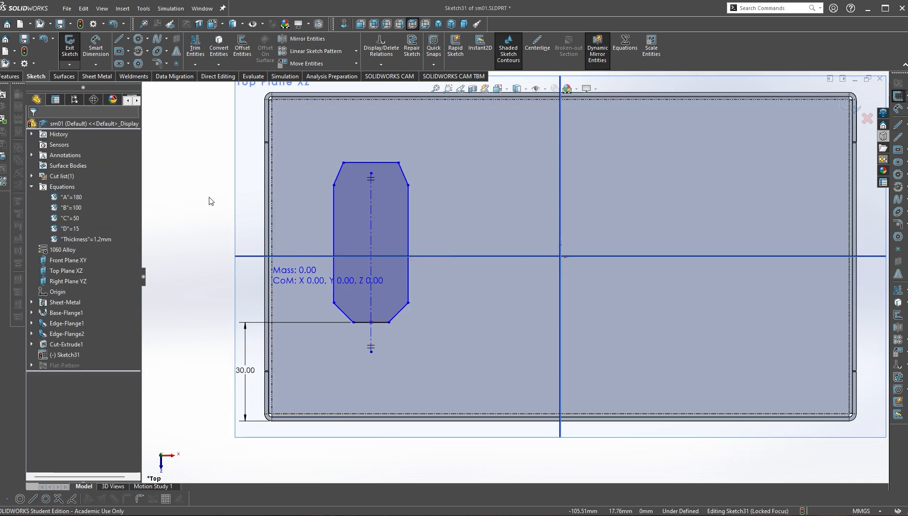
pyautogui.moveTo(207, 199); pyautogui.dragTo(222, 160, button='right')
pyautogui.click(333, 208)
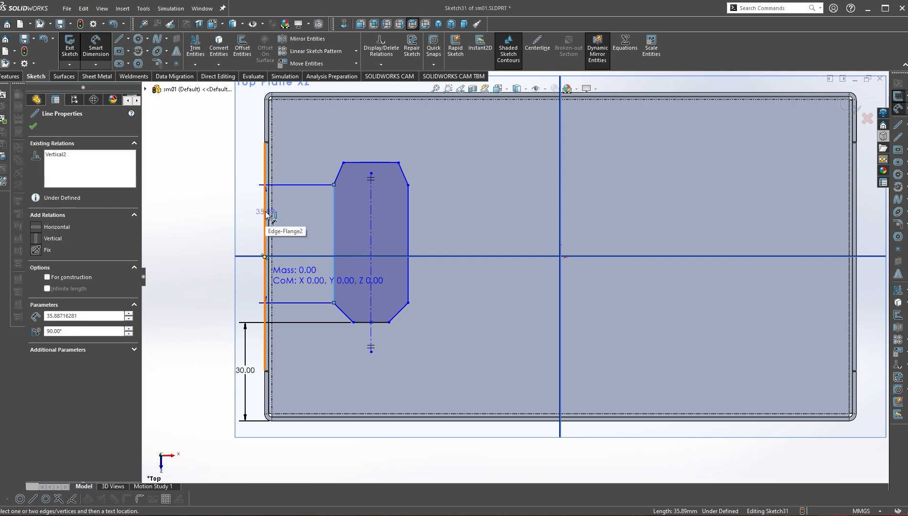
pyautogui.click(268, 215)
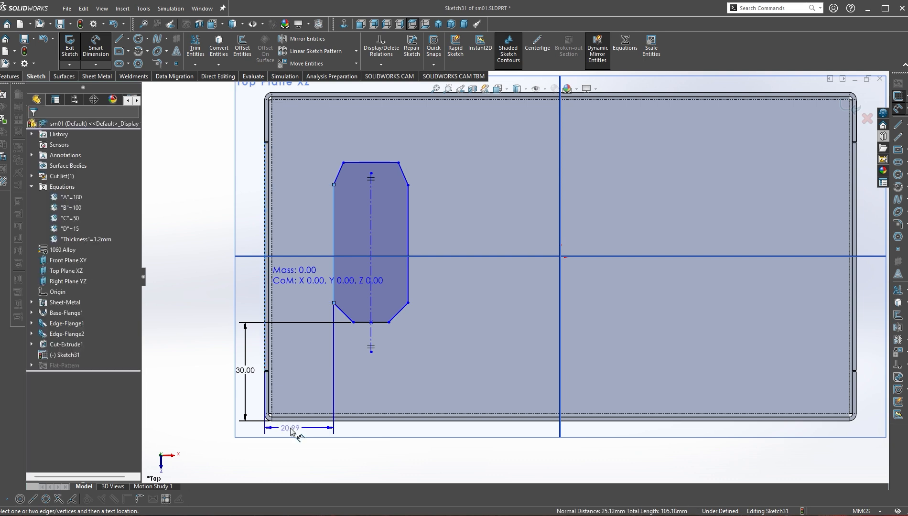
pyautogui.click(320, 471)
pyautogui.write('30')
pyautogui.press('Return')
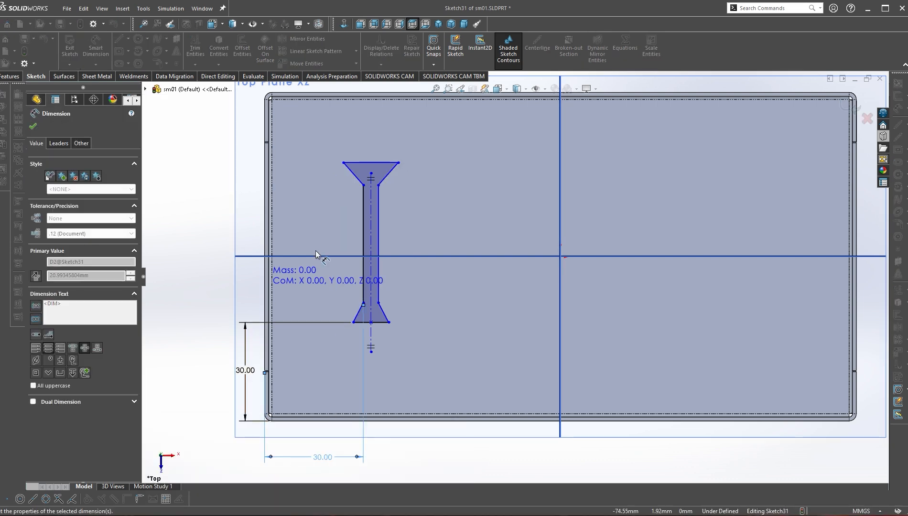
# - Widen the mirrored outline to about 36 mm between its vertical sides, moving its upper and lower corner points outward
pyautogui.scroll(-3, 390, 279)
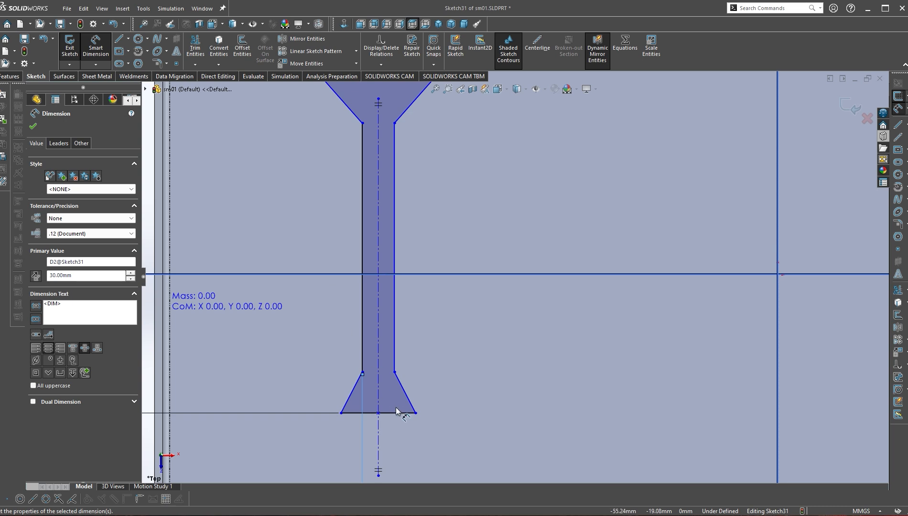
pyautogui.scroll(1, 440, 304)
pyautogui.rightClick(154, 187)
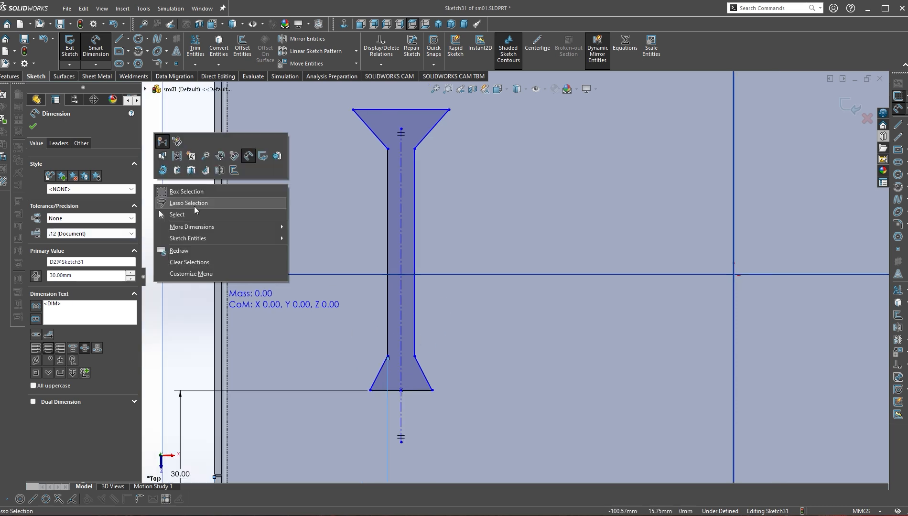
pyautogui.click(189, 213)
pyautogui.click(387, 149)
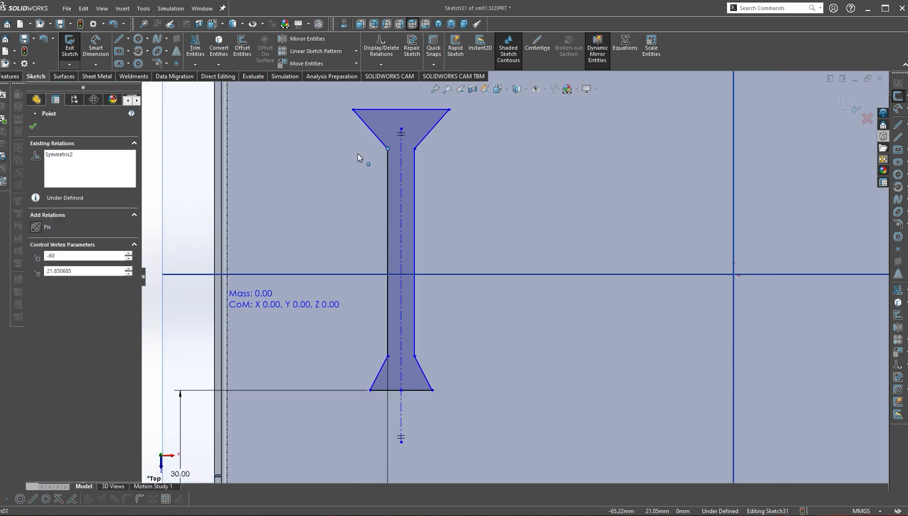
pyautogui.click(414, 150)
pyautogui.moveTo(414, 149); pyautogui.dragTo(481, 151)
pyautogui.moveTo(449, 111); pyautogui.dragTo(459, 110)
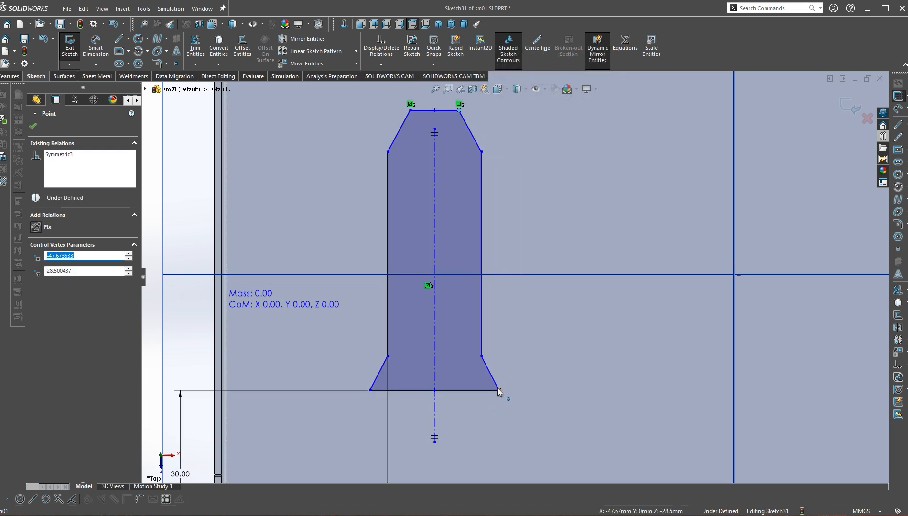
pyautogui.moveTo(499, 390); pyautogui.dragTo(614, 390)
# - Dimension the distance between the outline's two vertical sides as 20 mm
pyautogui.scroll(3, 374, 325)
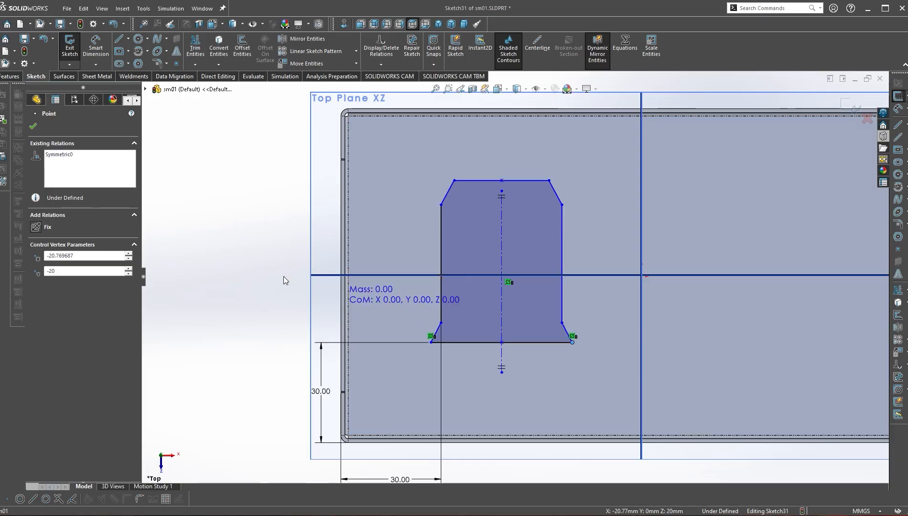
pyautogui.moveTo(266, 273); pyautogui.dragTo(266, 229, button='right')
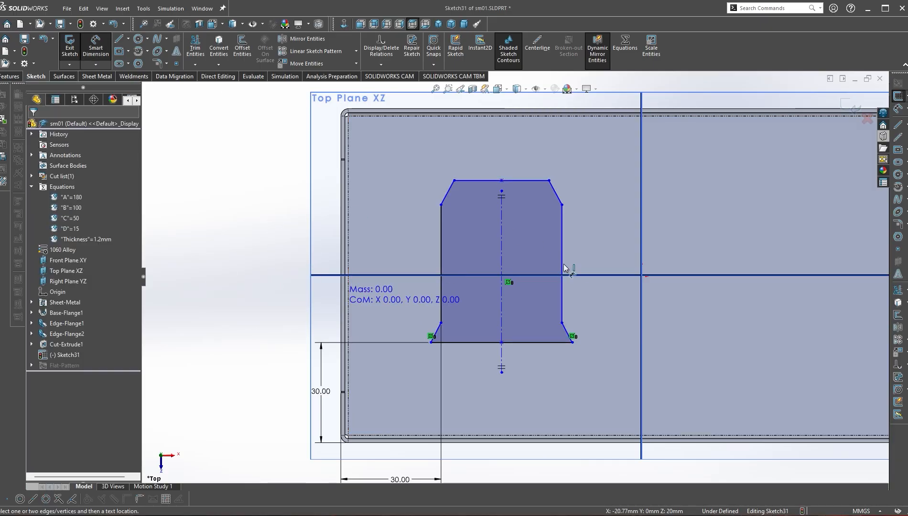
pyautogui.click(561, 248)
pyautogui.click(441, 254)
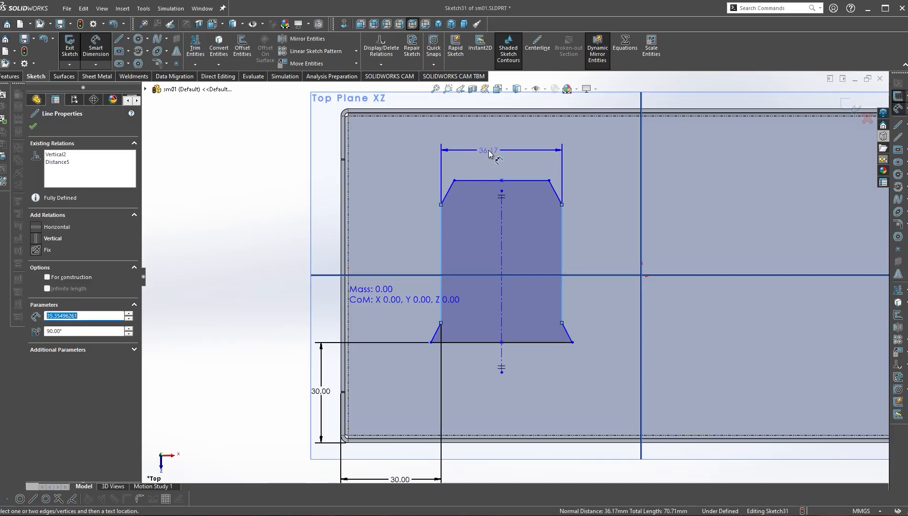
pyautogui.click(492, 151)
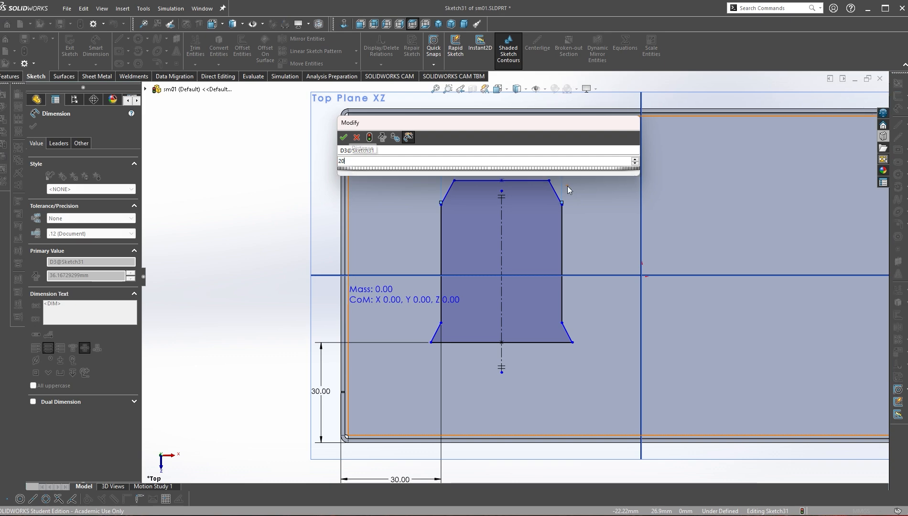
pyautogui.press('Return')
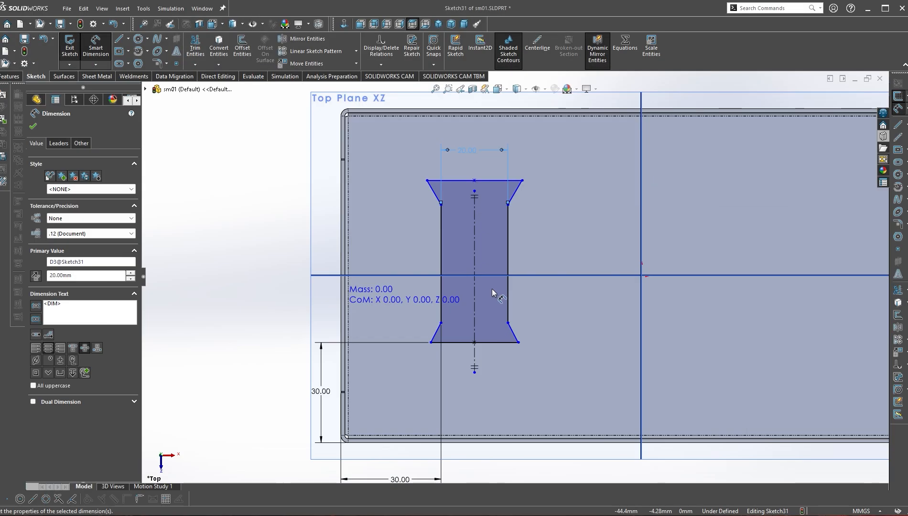
# - Dimension the length of the outline's top edge as 15 mm
pyautogui.scroll(3, 494, 296)
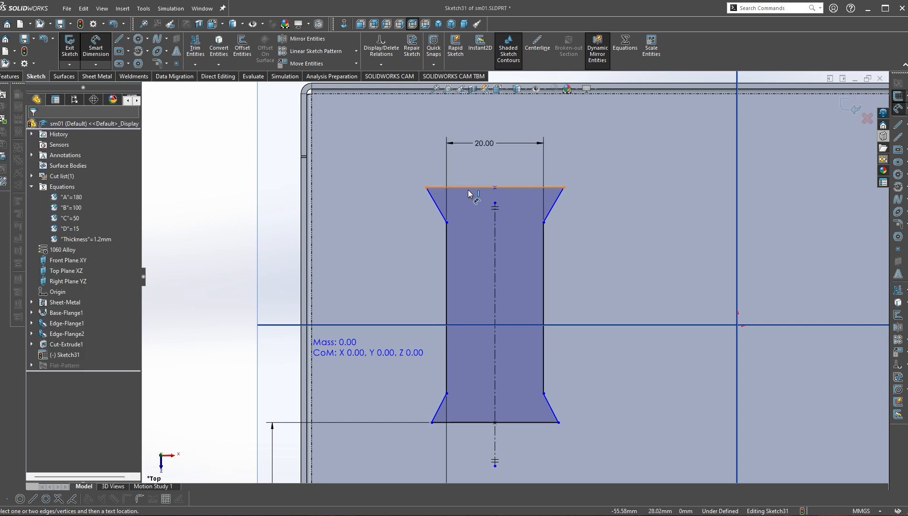
pyautogui.click(468, 193)
pyautogui.click(502, 176)
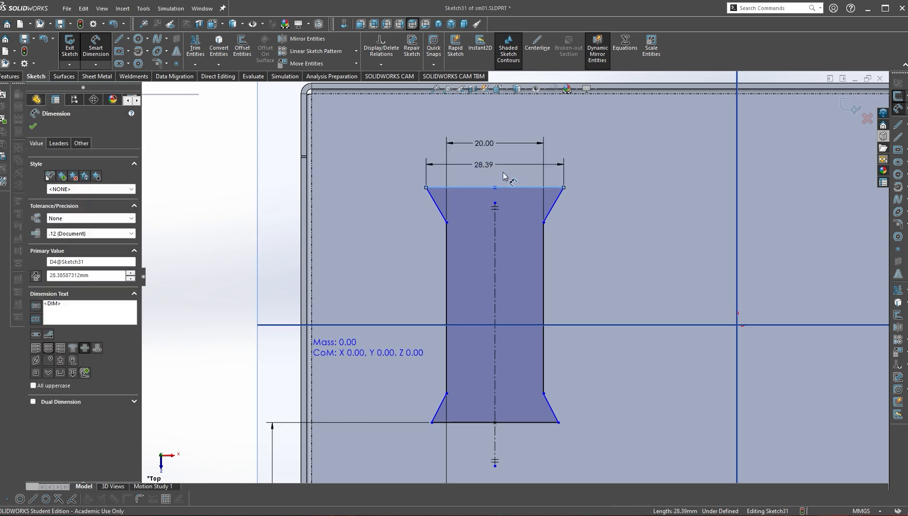
pyautogui.write('15')
pyautogui.press('Return')
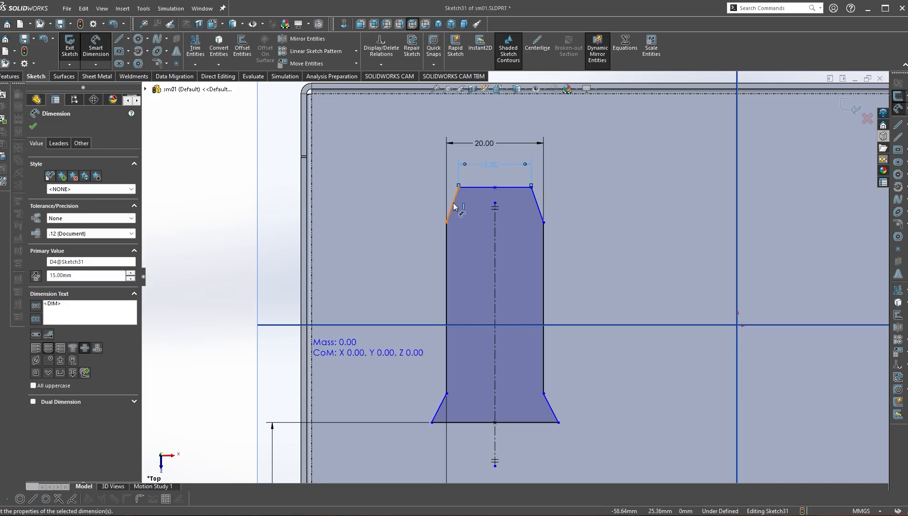
# - Dimension the vertical height of the outline's upper left sloped edge as 5 mm and leave the dimension tool
pyautogui.click(453, 199)
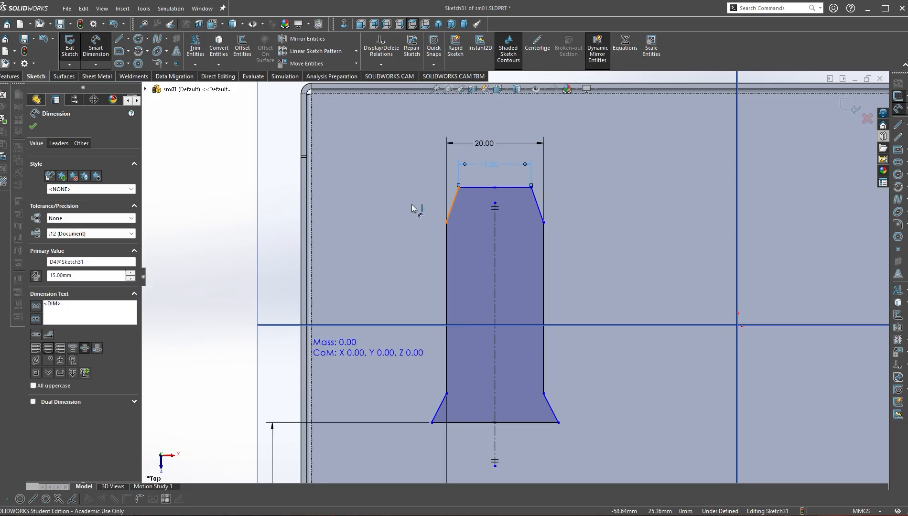
pyautogui.click(412, 207)
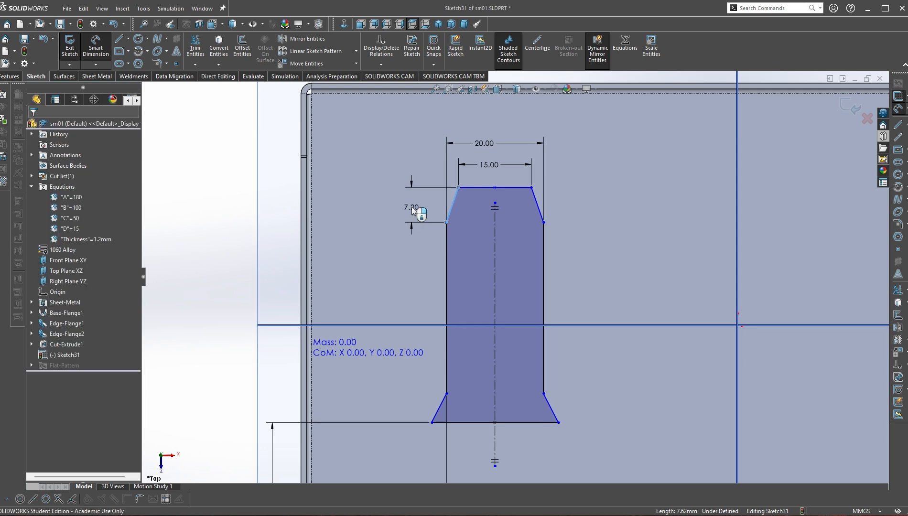
pyautogui.write('5')
pyautogui.press('Return')
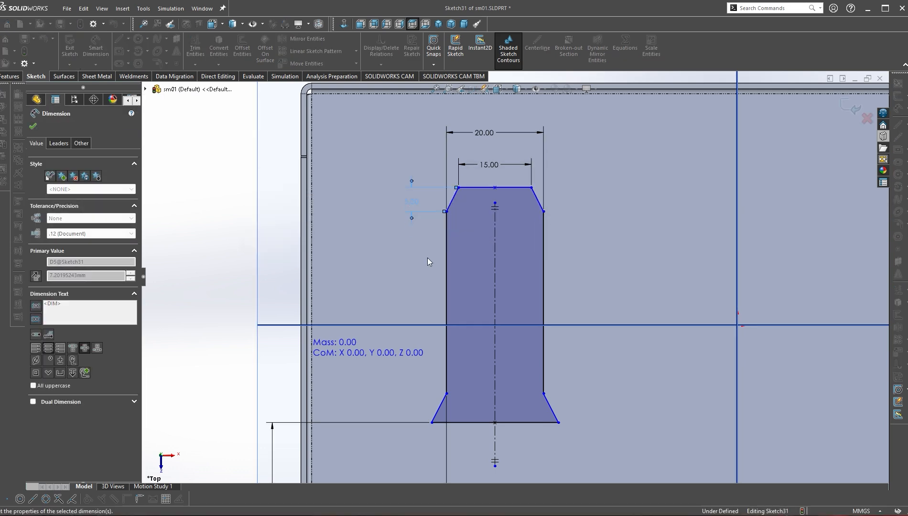
pyautogui.rightClick(634, 396)
pyautogui.click(650, 412)
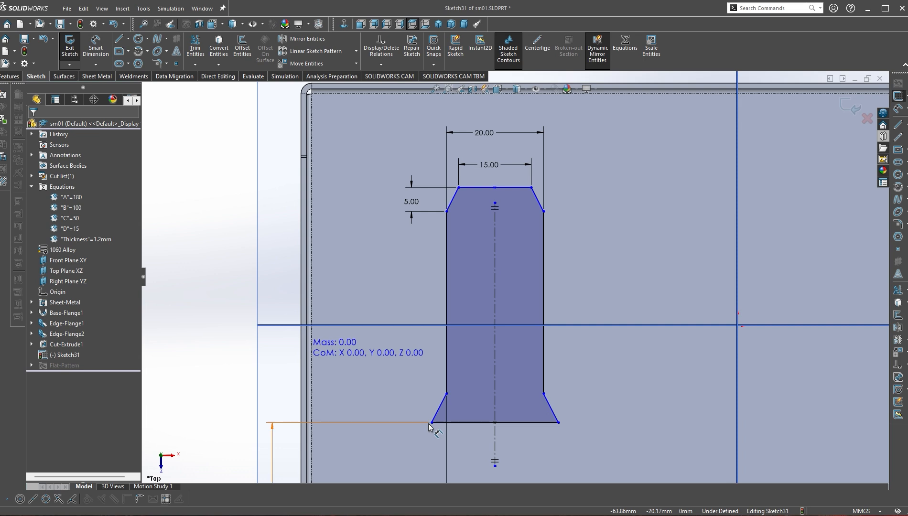
# - Move the outline's lower corners inward to align with the upper ones and make its top and bottom edges equal in length
pyautogui.moveTo(432, 423); pyautogui.dragTo(460, 423)
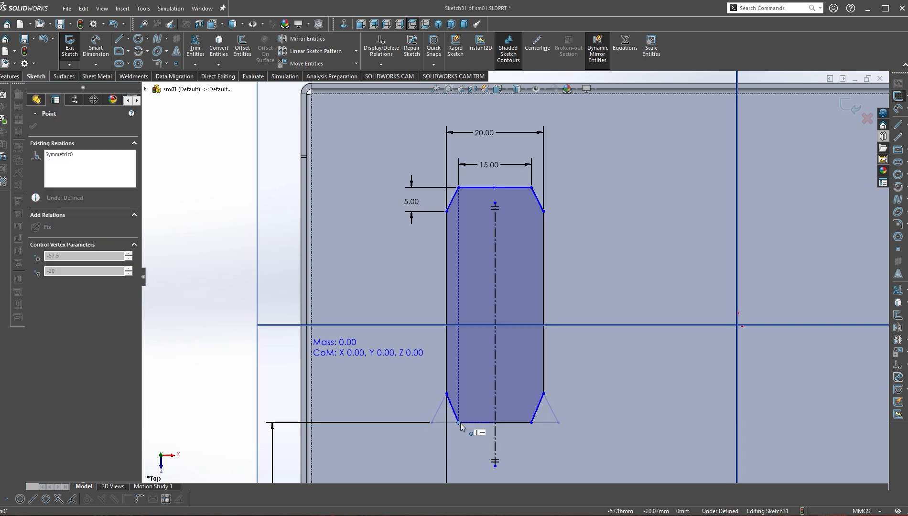
pyautogui.click(569, 457)
pyautogui.click(511, 422)
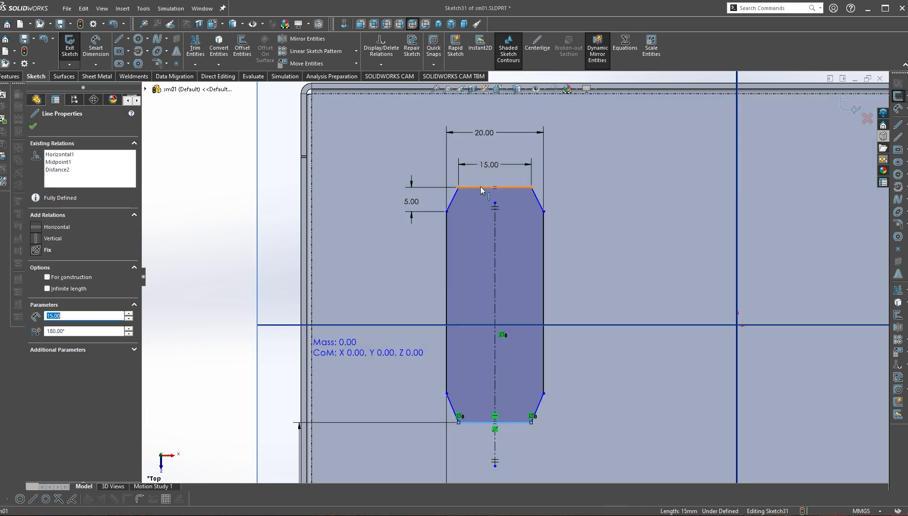
pyautogui.keyDown('ctrl'); pyautogui.click(487, 188); pyautogui.keyUp('ctrl')
pyautogui.click(578, 131)
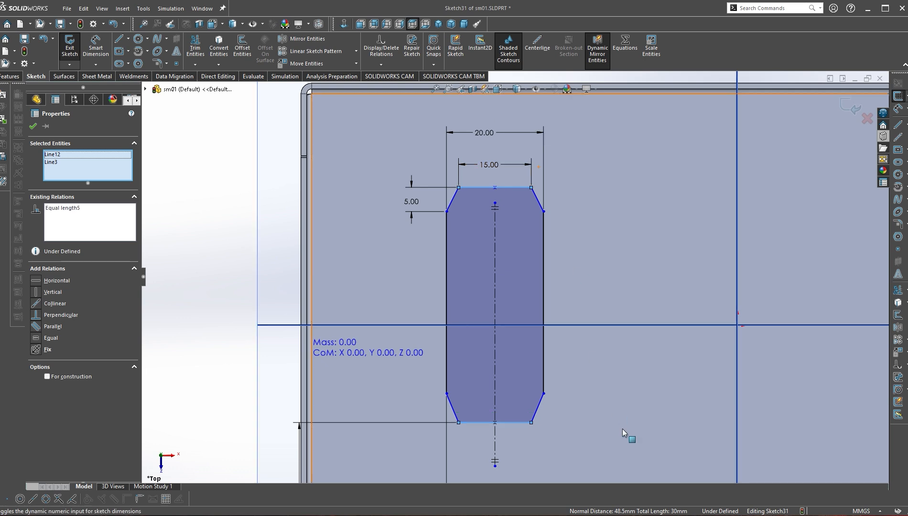
pyautogui.click(621, 428)
# - Dimension the vertical height of the outline's lower left sloped edge as 5 mm
pyautogui.press('d')
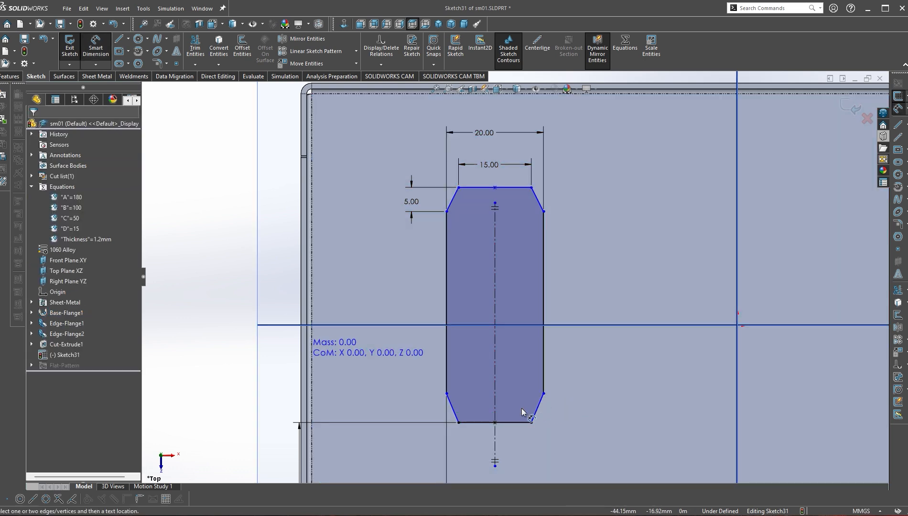
pyautogui.click(452, 407)
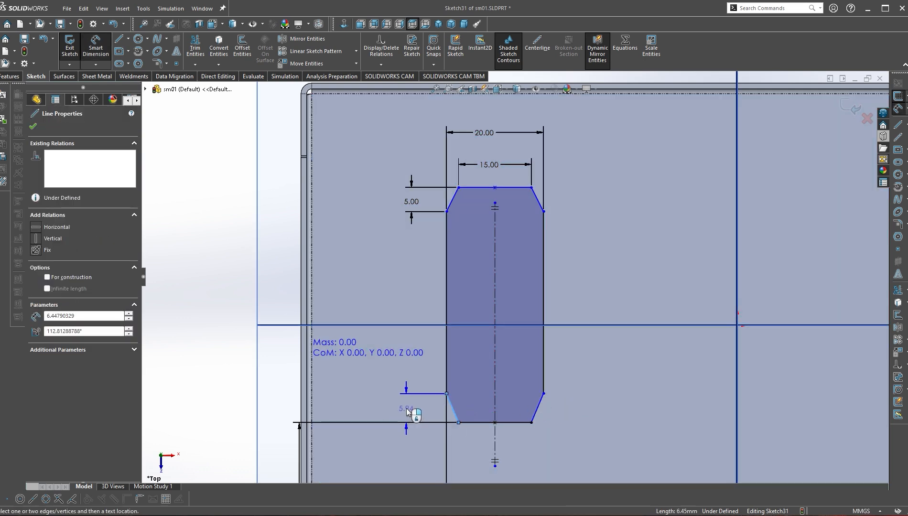
pyautogui.click(406, 409)
pyautogui.write('5.00mm')
pyautogui.press('Return')
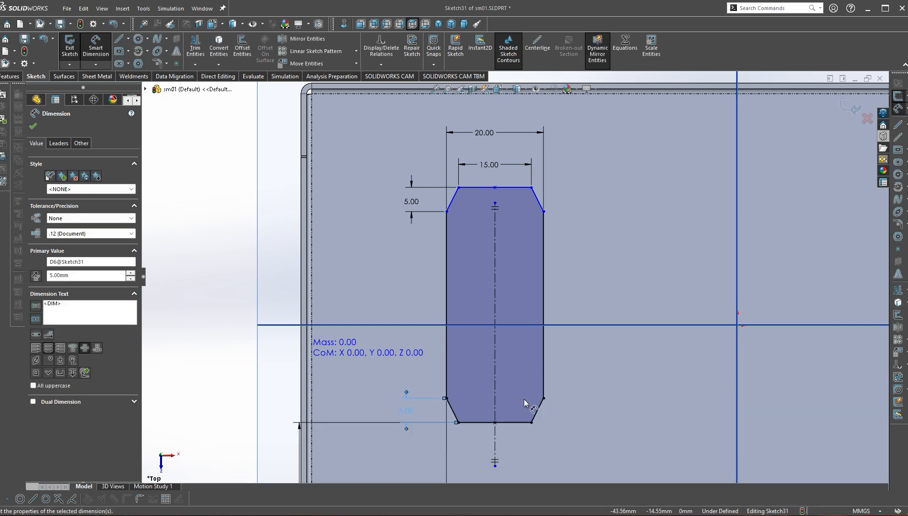
# - Dimension the overall height between the outline's top and bottom edges as 40 mm
pyautogui.scroll(2, 514, 425)
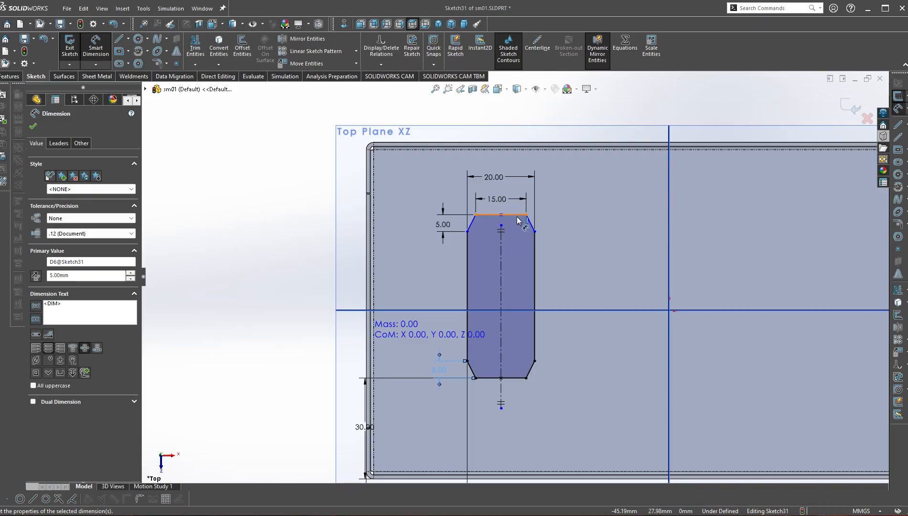
pyautogui.click(518, 215)
pyautogui.click(512, 380)
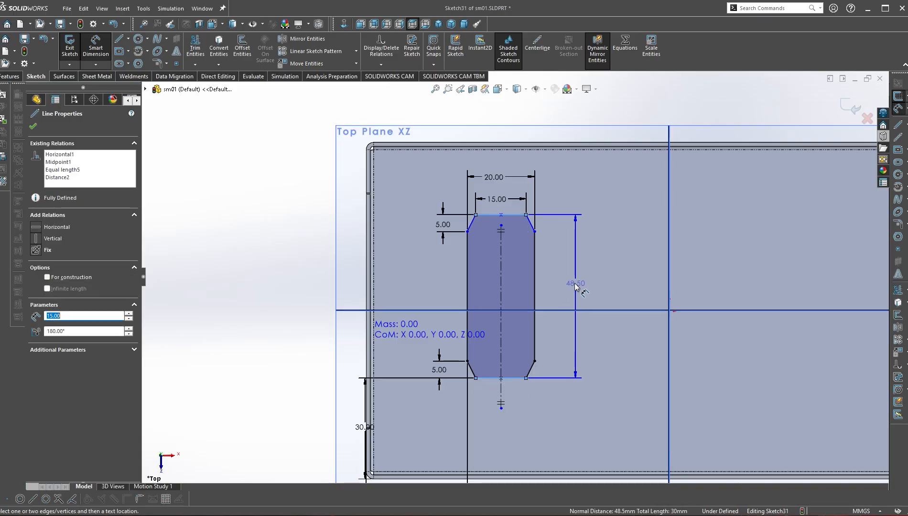
pyautogui.click(572, 288)
pyautogui.write('40')
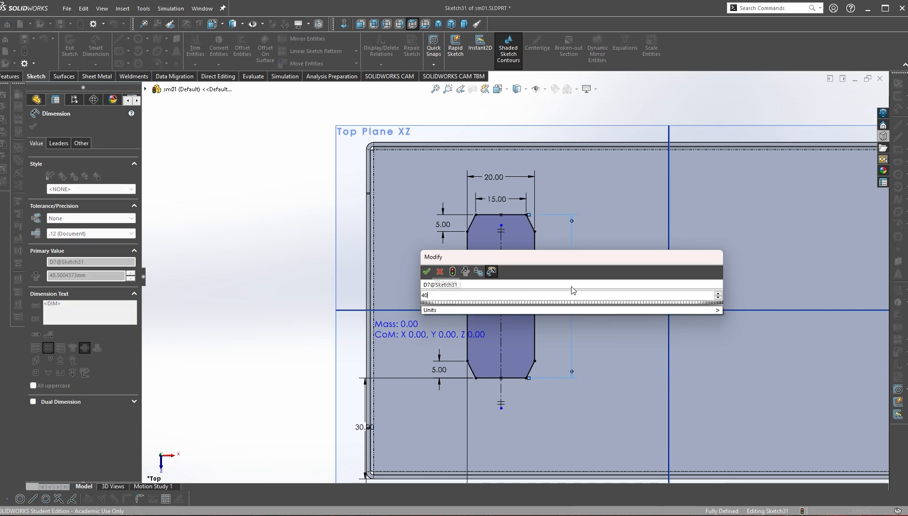
pyautogui.press('Return')
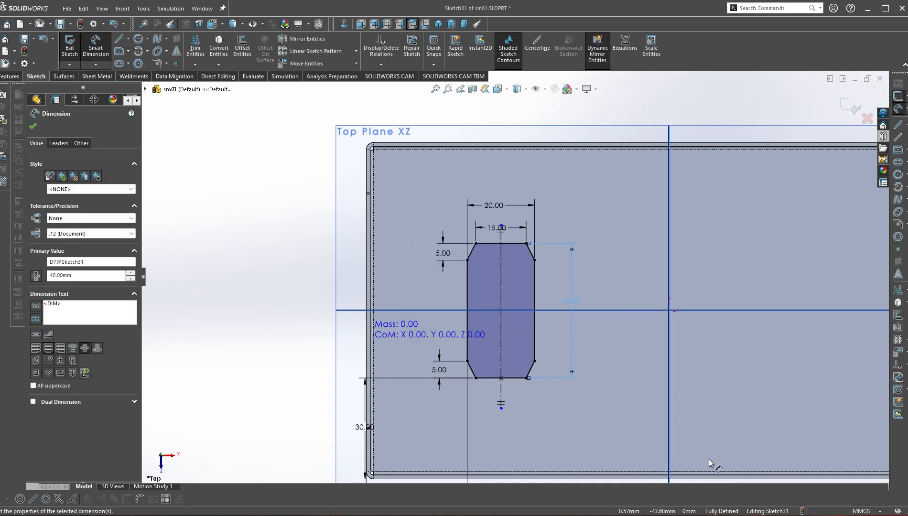
# - Cut the octagonal outline through the base with an Extruded Cut set to Up To Next
pyautogui.rightClick(297, 180)
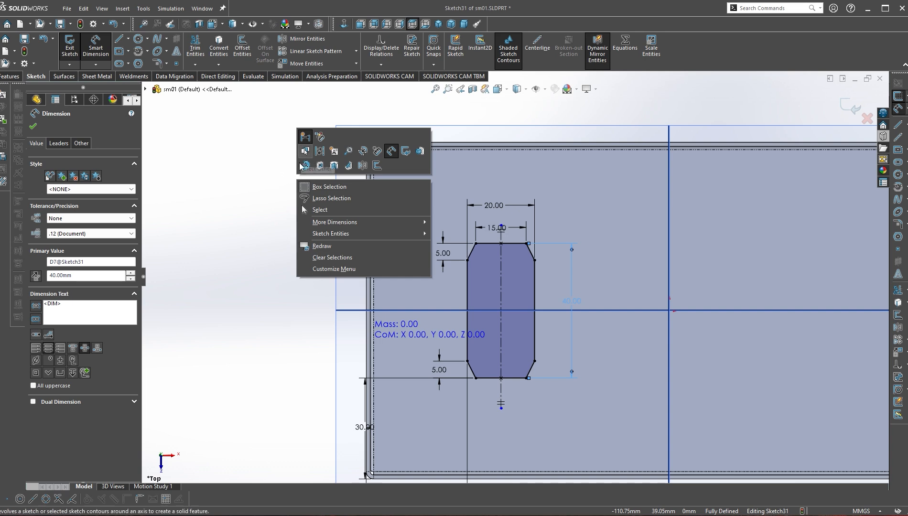
pyautogui.click(321, 167)
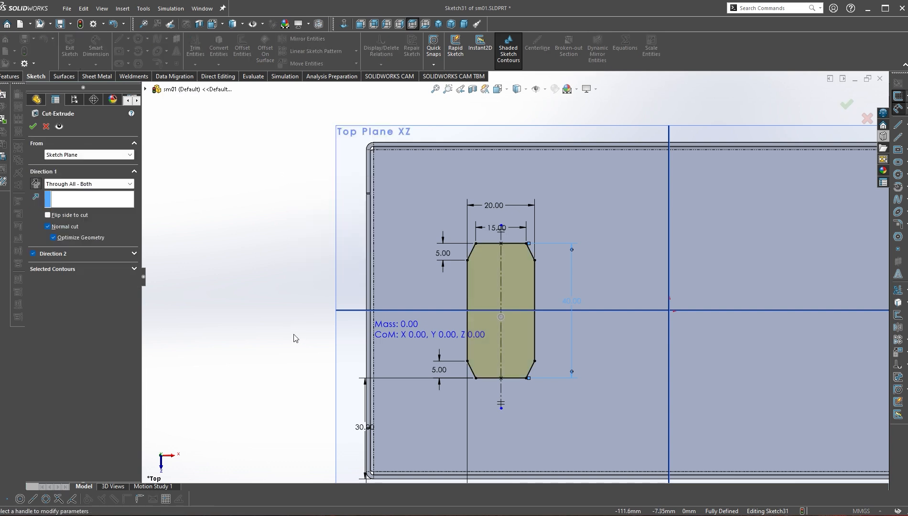
pyautogui.click(85, 186)
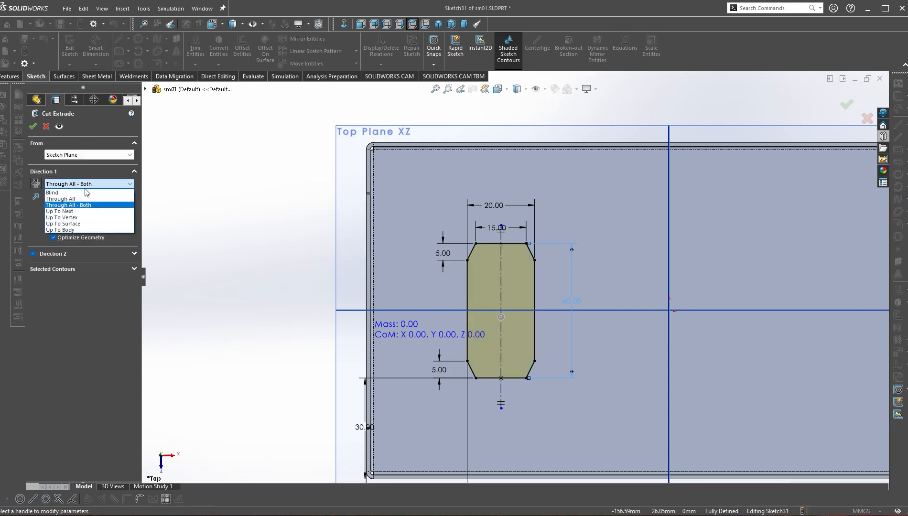
pyautogui.click(76, 211)
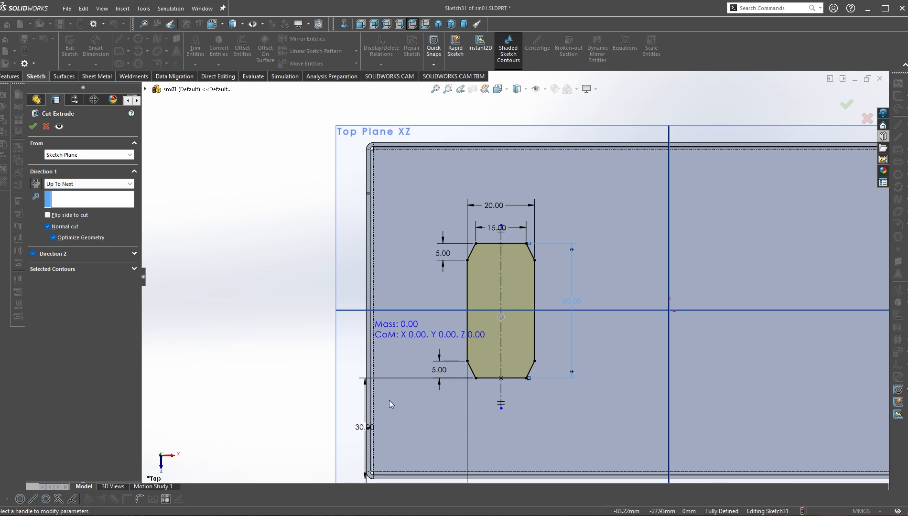
pyautogui.moveTo(388, 400); pyautogui.dragTo(421, 296, button='middle')
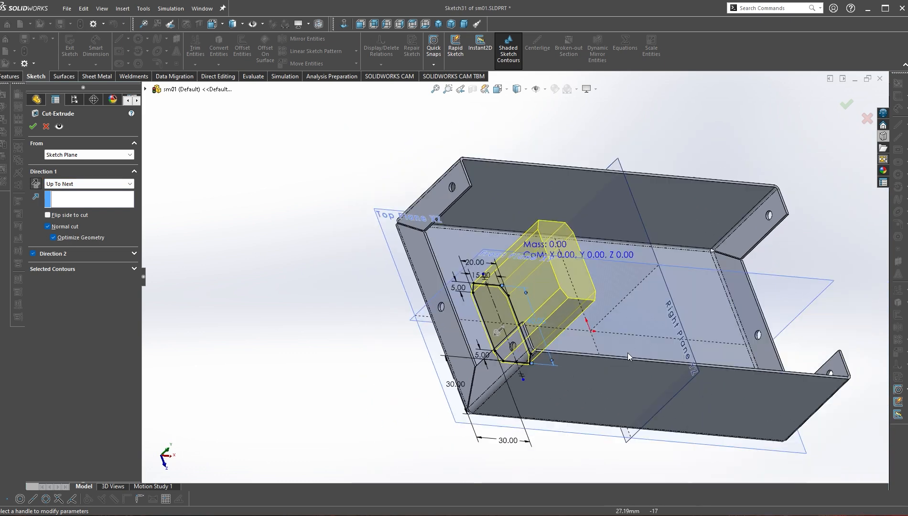
pyautogui.scroll(1, 628, 353)
pyautogui.click(33, 126)
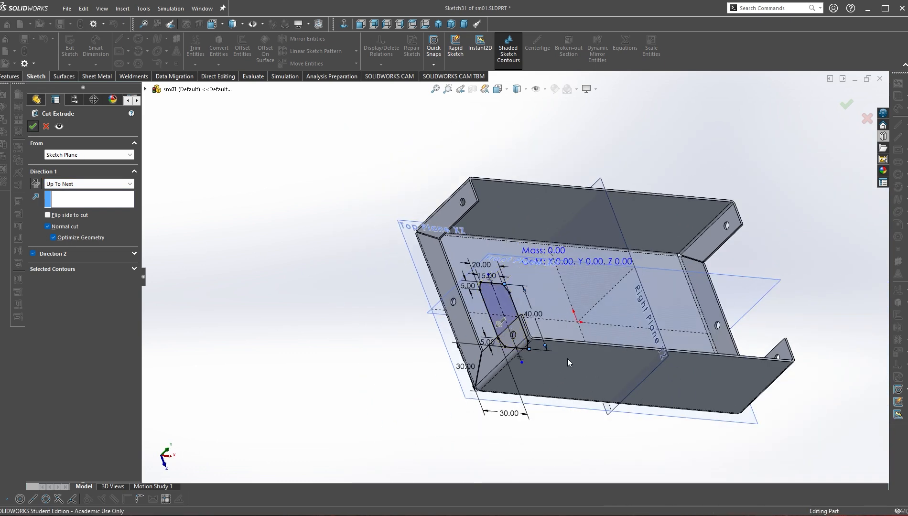
pyautogui.moveTo(568, 358); pyautogui.dragTo(655, 200, button='middle')
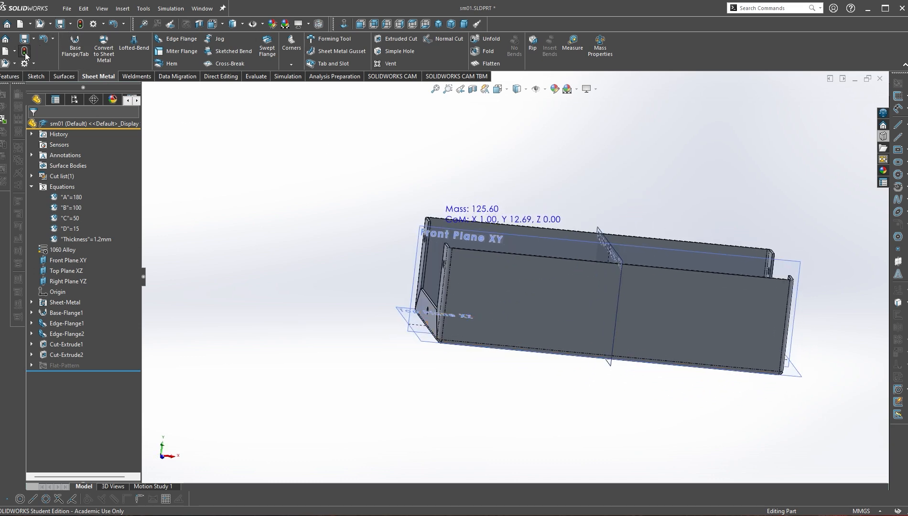
# - Compare the finished enclosure with the reference drawing and check its mass against the Question 1 entry in the answer key
pyautogui.moveTo(548, 308); pyautogui.dragTo(593, 397, button='middle')
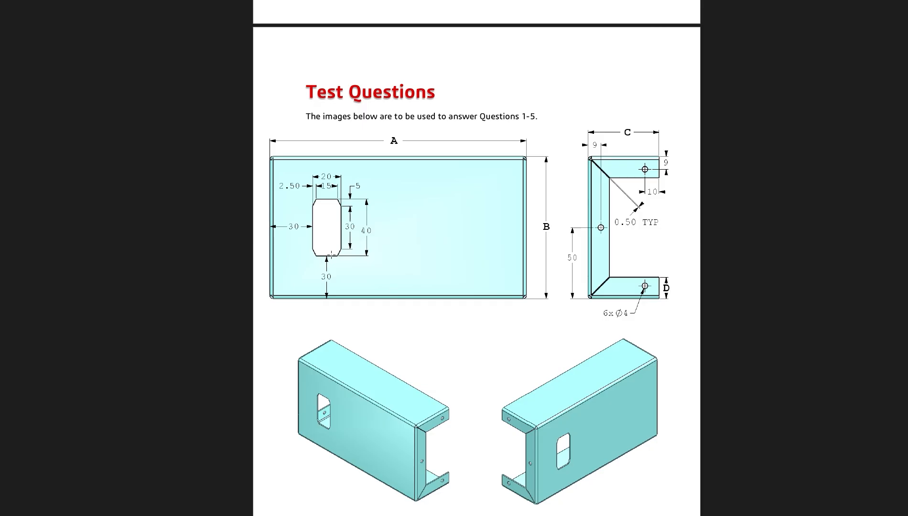
pyautogui.scroll(-10, 359, 308)
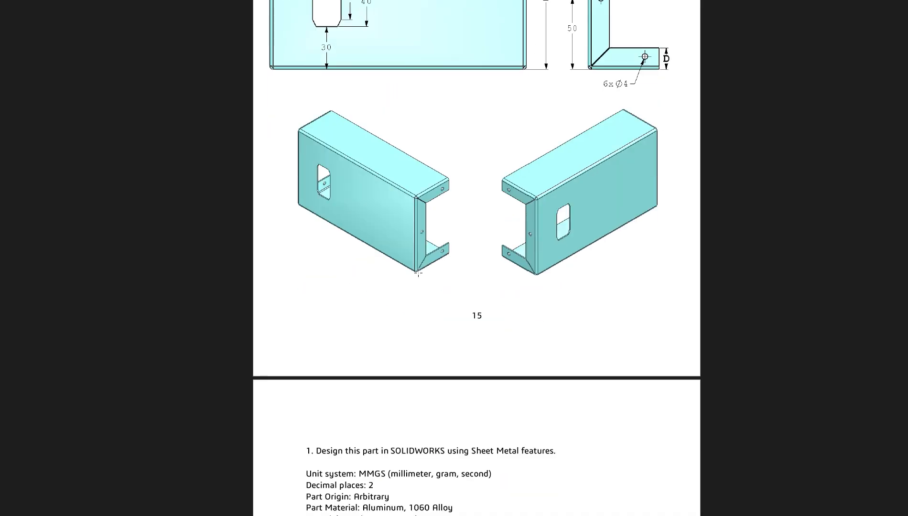
pyautogui.scroll(-3, 359, 308)
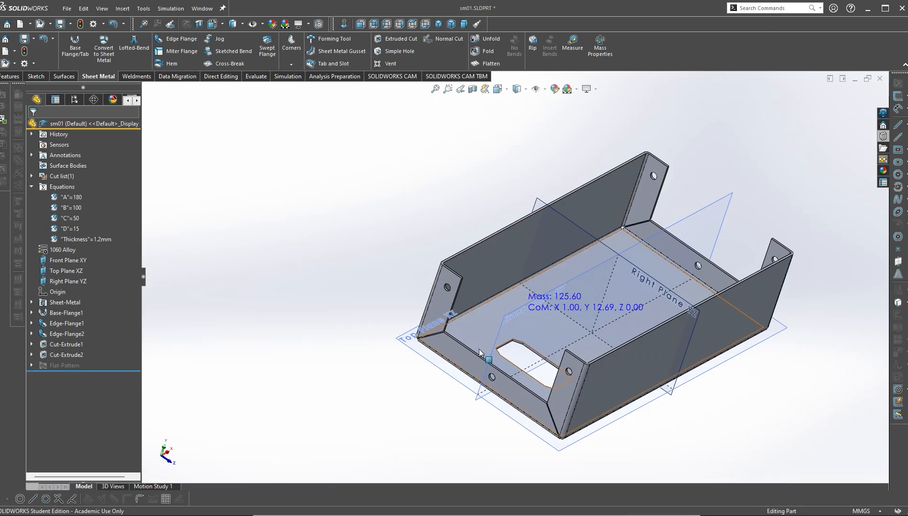
pyautogui.moveTo(486, 361); pyautogui.dragTo(438, 252, button='middle')
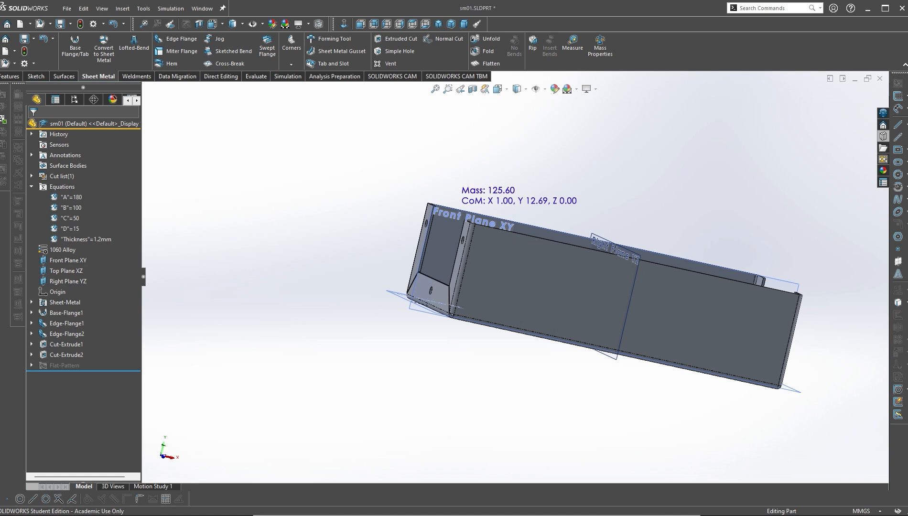
pyautogui.hotkey('alt', 'Tab')
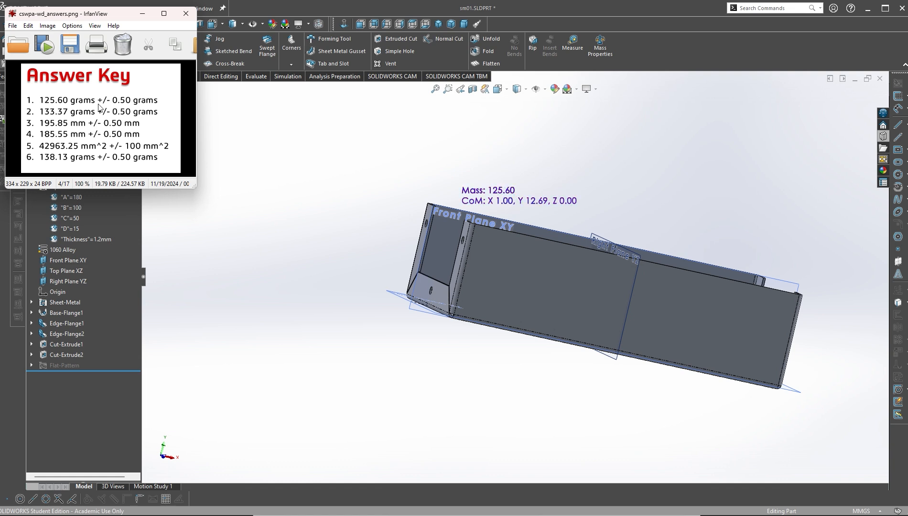
pyautogui.click(247, 378)
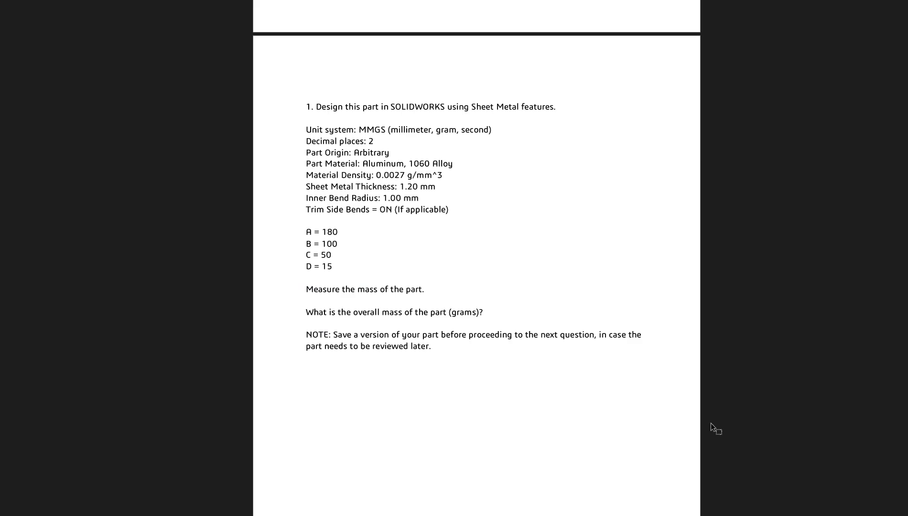
# - Read the updated part parameters for Question 2 in the test document
pyautogui.scroll(-12, 612, 325)
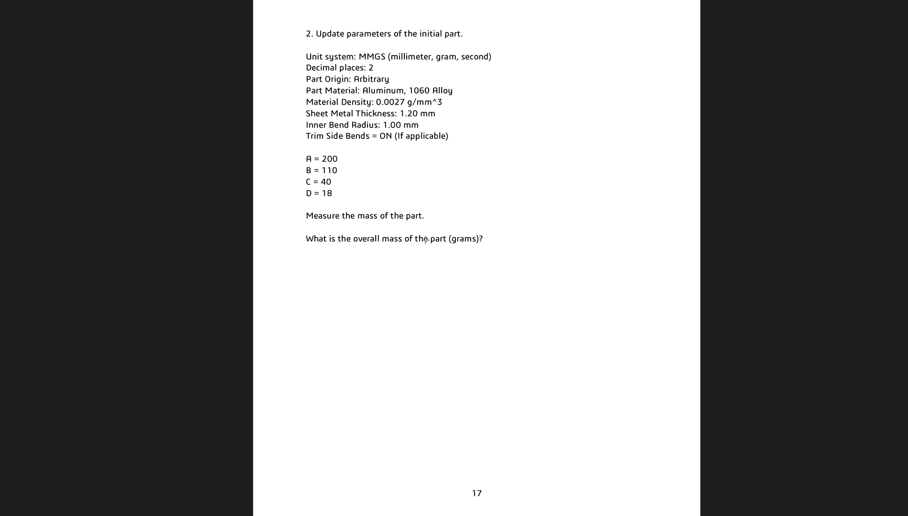
pyautogui.scroll(-3, 514, 344)
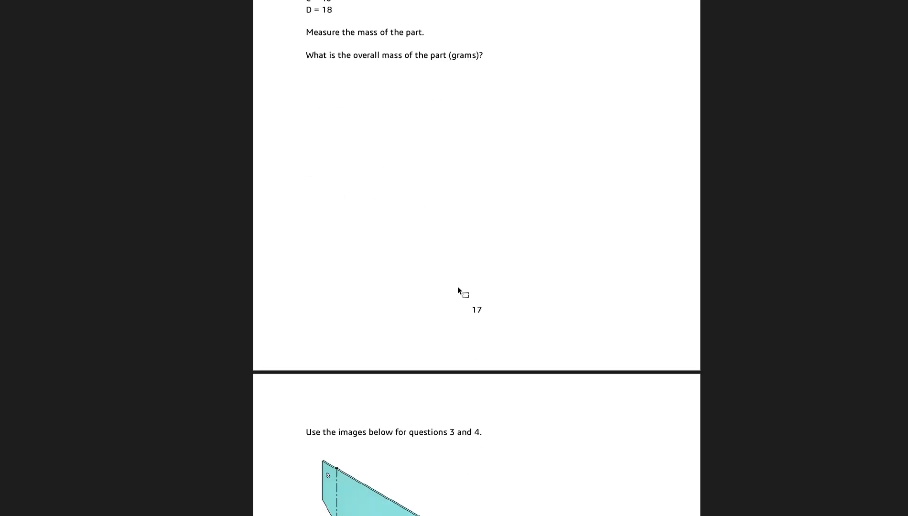
pyautogui.scroll(4, 460, 294)
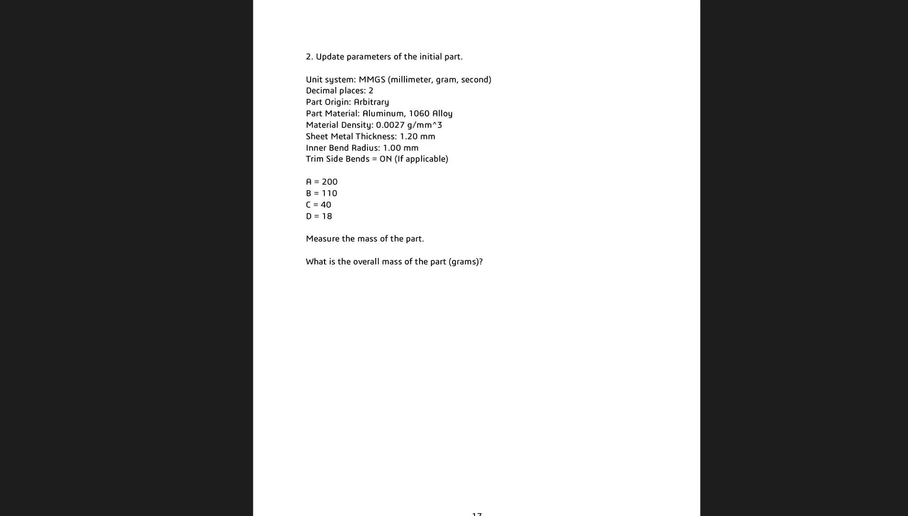
pyautogui.hotkey('alt', 'Tab')
# - In the equations manager, set global variable A to 200 and B to 110 according to Question 2
pyautogui.rightClick(58, 189)
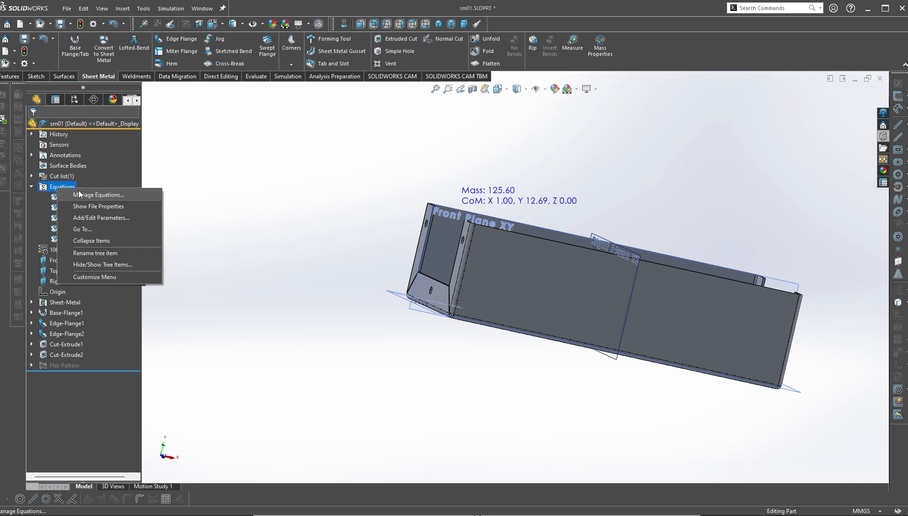
pyautogui.click(79, 194)
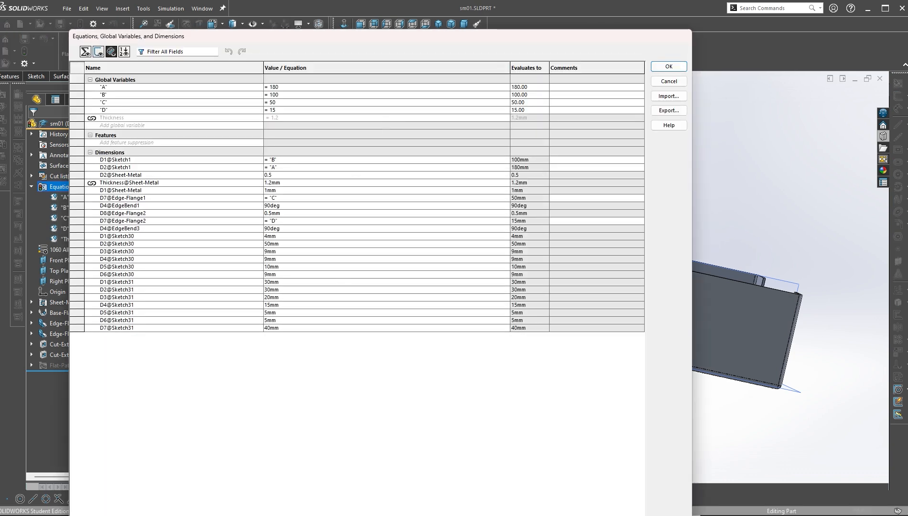
pyautogui.hotkey('alt', 'Tab')
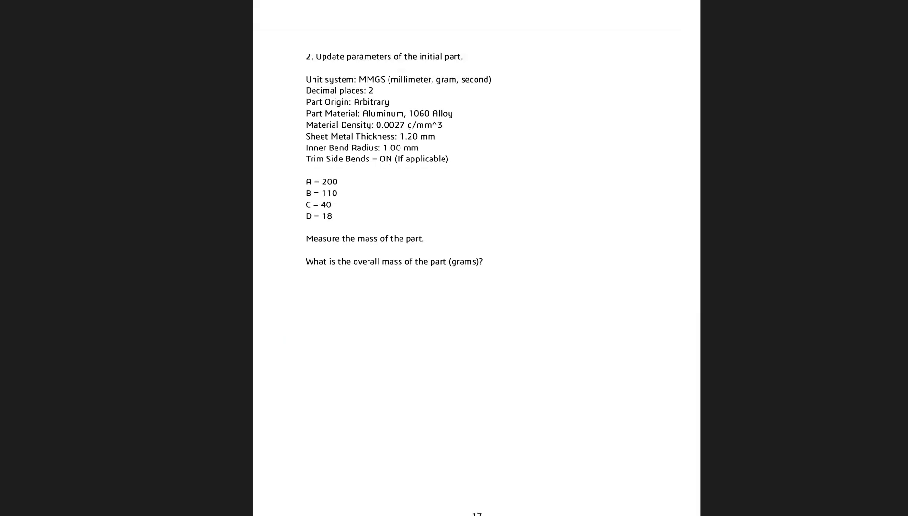
pyautogui.hotkey('alt', 'Tab')
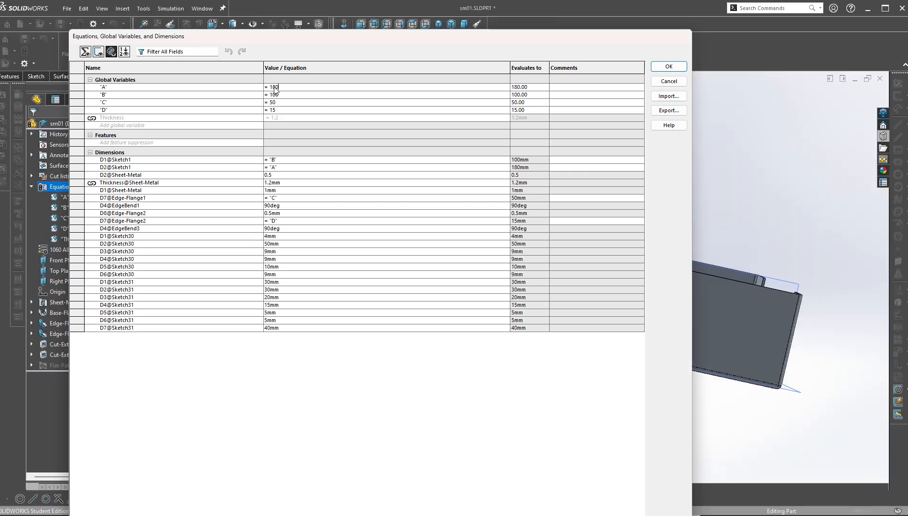
pyautogui.click(275, 89)
pyautogui.doubleClick(274, 88)
pyautogui.write('200')
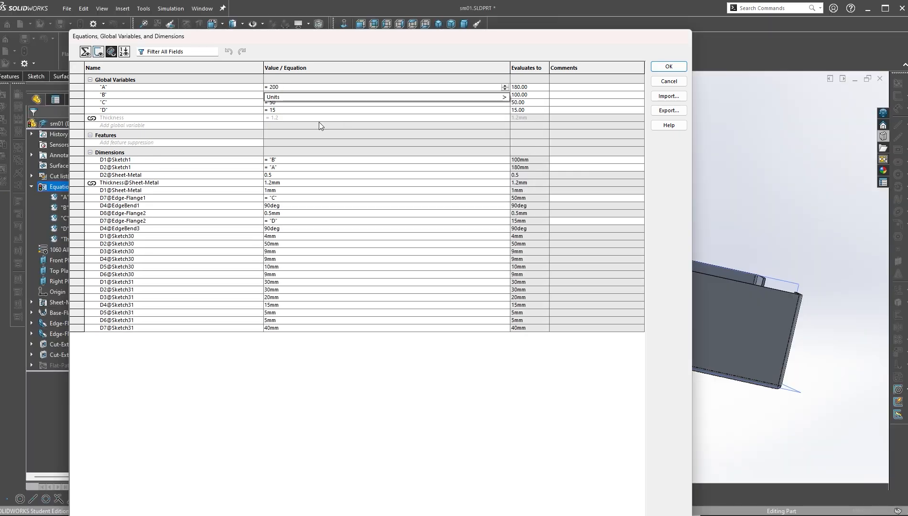
pyautogui.click(308, 94)
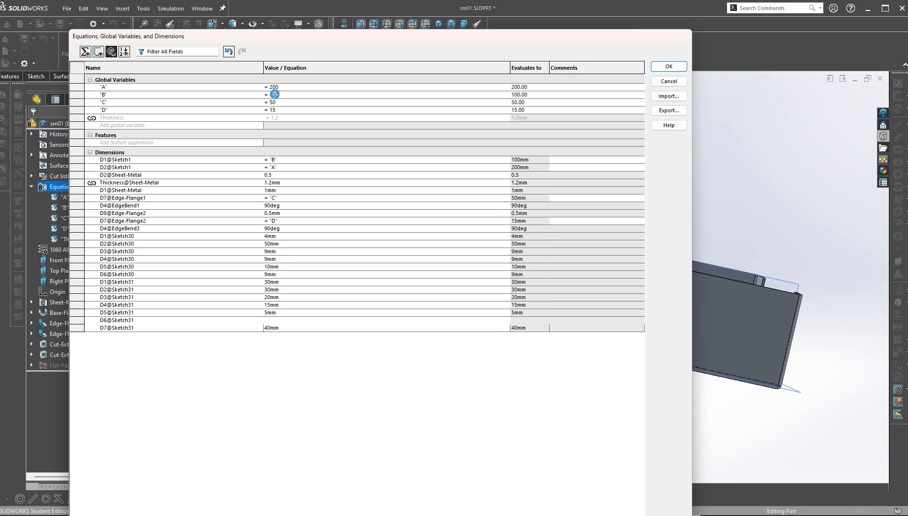
pyautogui.press('BackSpace')
pyautogui.press('BackSpace')
pyautogui.write('10')
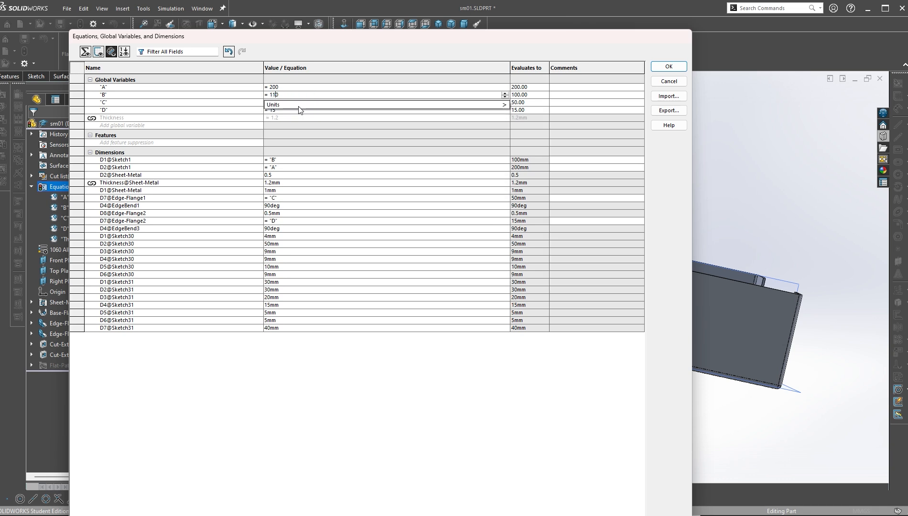
pyautogui.press('Return')
# - Set global variable C to 40 and D to 18, and apply the equation changes to the part
pyautogui.click(283, 103)
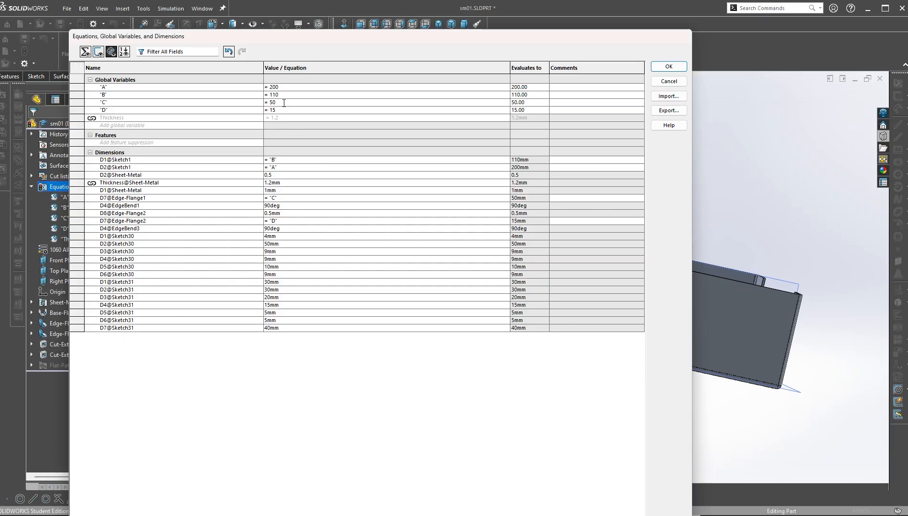
pyautogui.click(271, 102)
pyautogui.moveTo(333, 132)
pyautogui.press('Right')
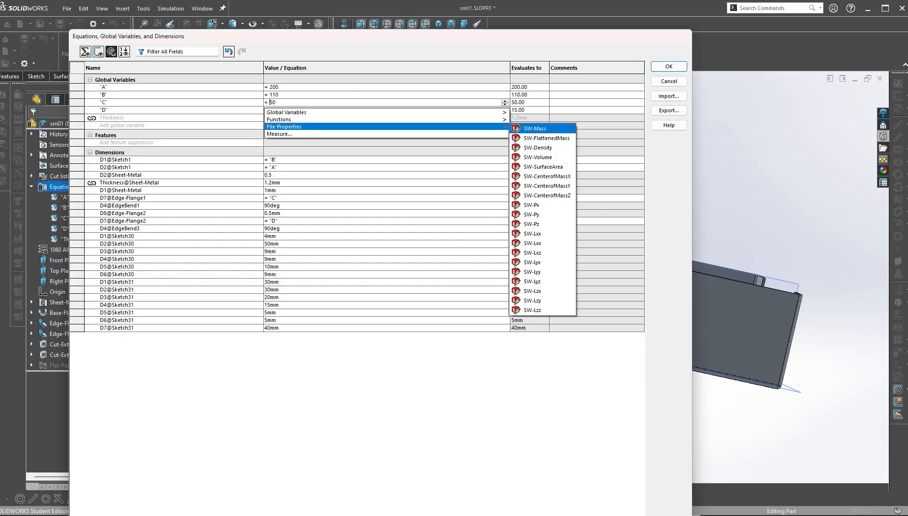
pyautogui.press('BackSpace')
pyautogui.write('4')
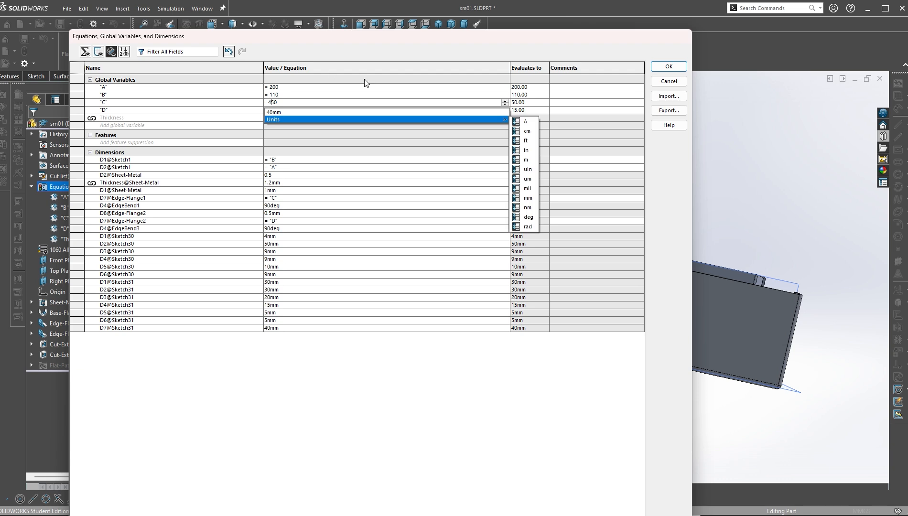
pyautogui.press('BackSpace')
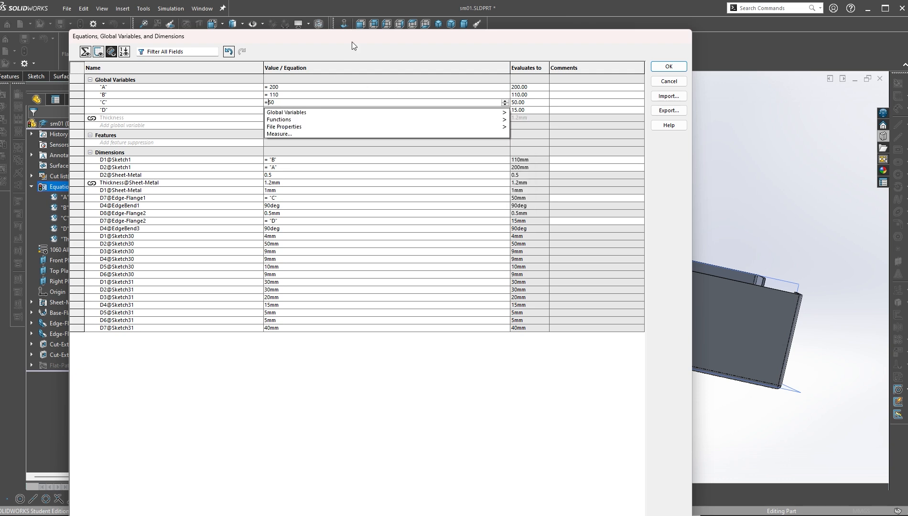
pyautogui.press('BackSpace')
pyautogui.write('4')
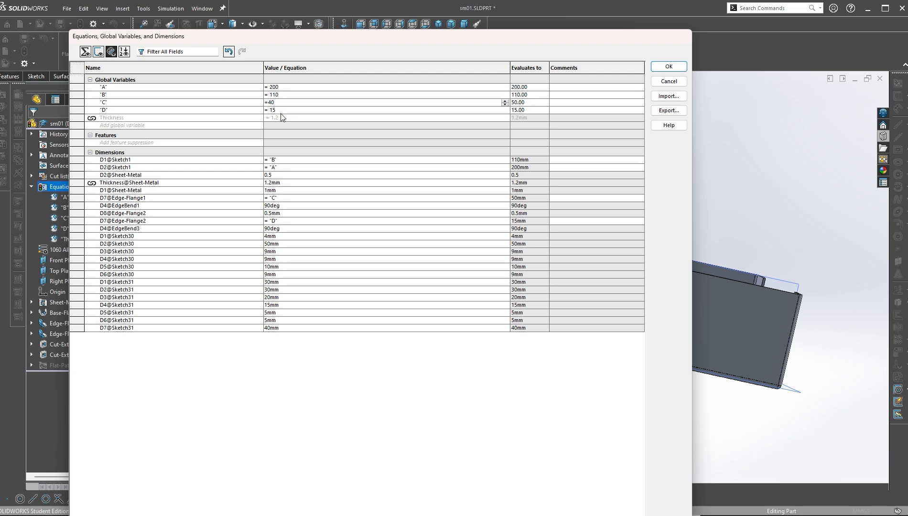
pyautogui.click(283, 110)
pyautogui.press('BackSpace')
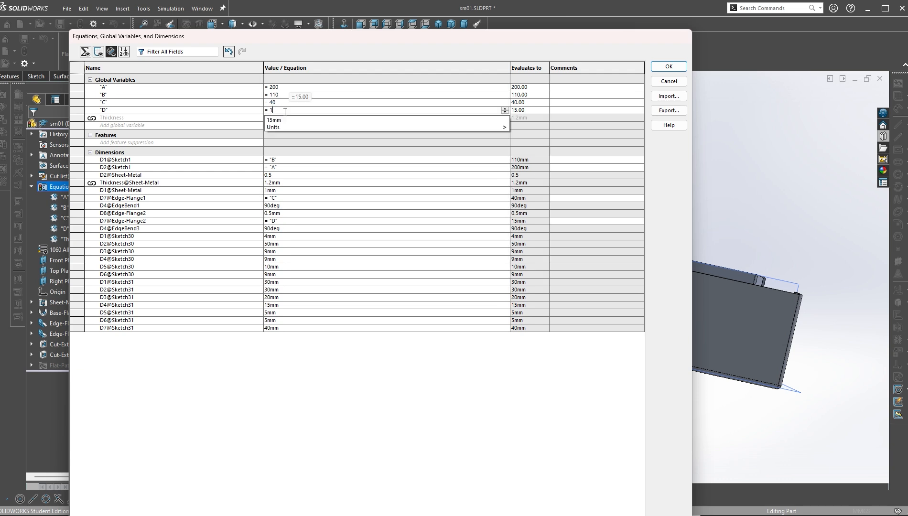
pyautogui.write('8')
pyautogui.press('Return')
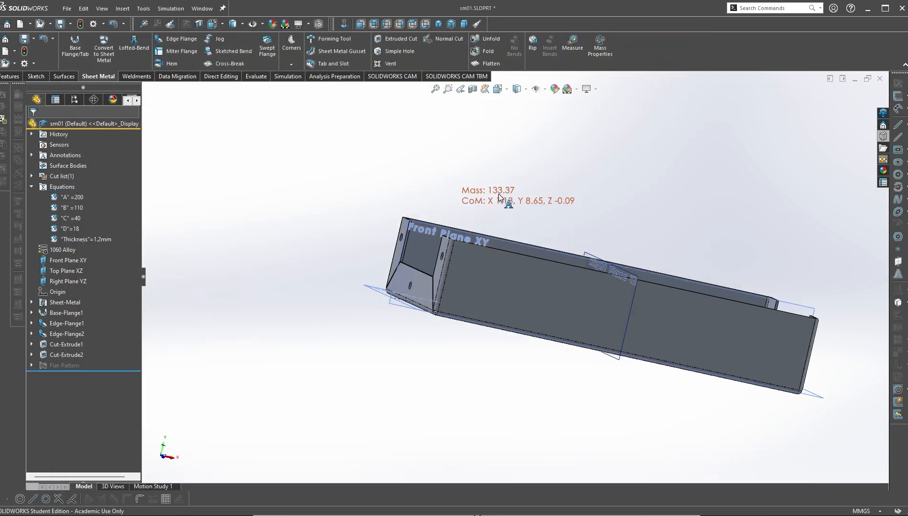
# - Check the updated part's mass against the Question 2 entry in the answer key
pyautogui.moveTo(466, 196); pyautogui.dragTo(525, 228, button='middle')
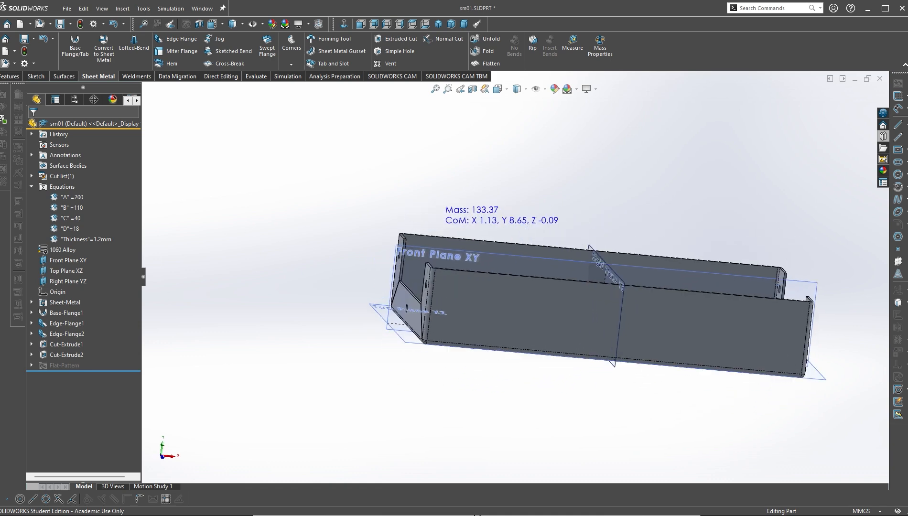
pyautogui.hotkey('alt', 'Tab')
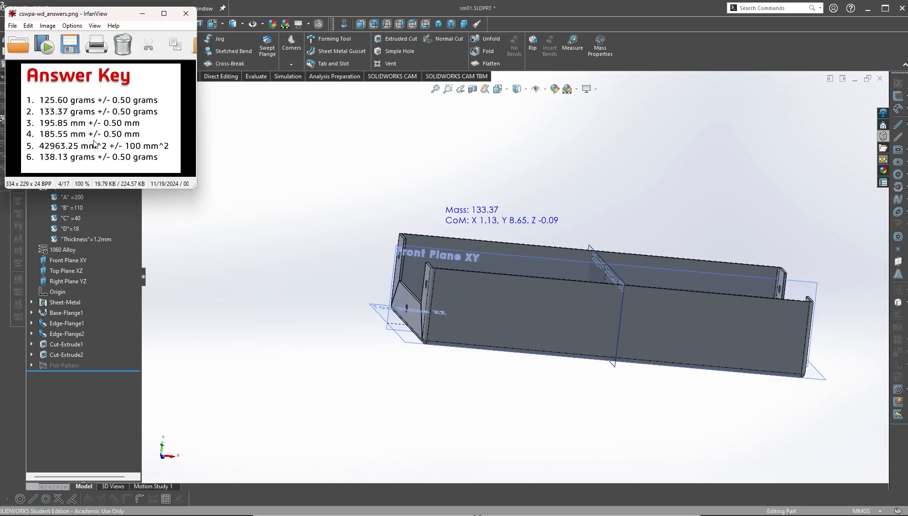
pyautogui.click(497, 215)
# - Examine the flat-pattern illustration with dimension X for Questions 3 and 4 in the test document
pyautogui.moveTo(594, 336); pyautogui.dragTo(569, 350, button='middle')
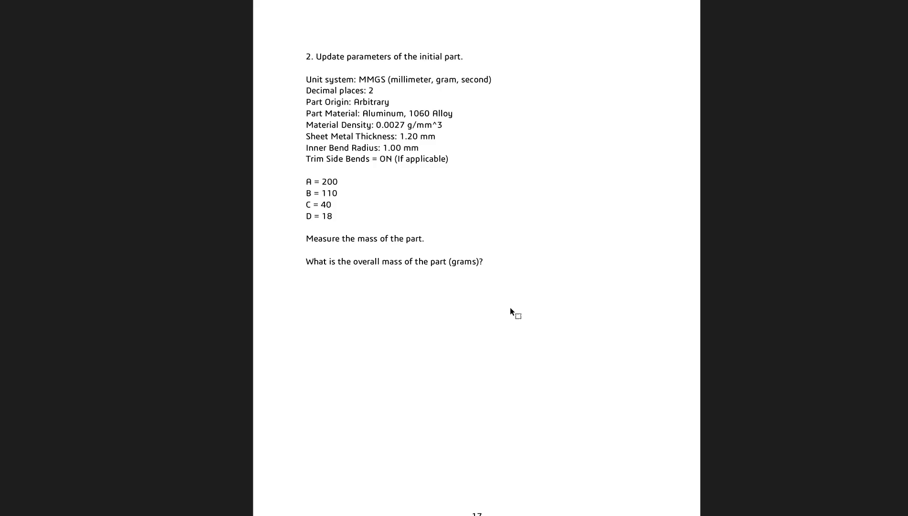
pyautogui.scroll(-10, 510, 311)
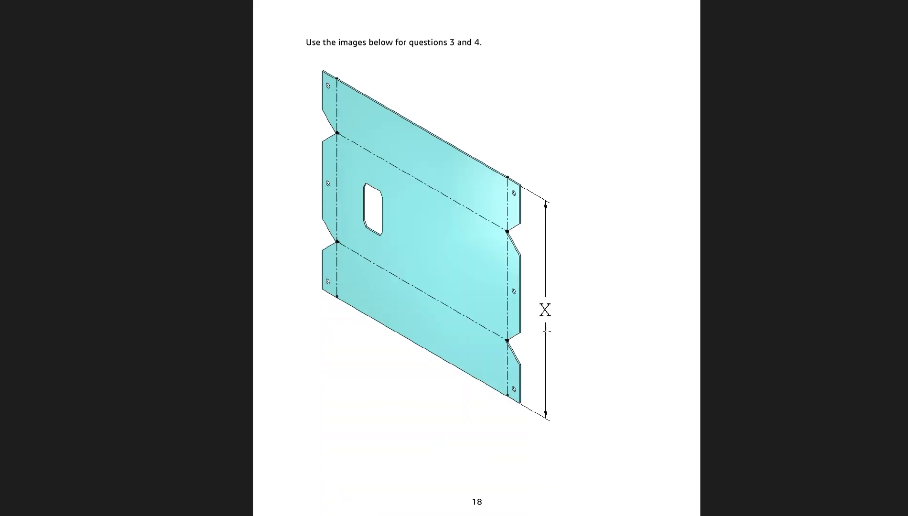
pyautogui.scroll(-1, 368, 119)
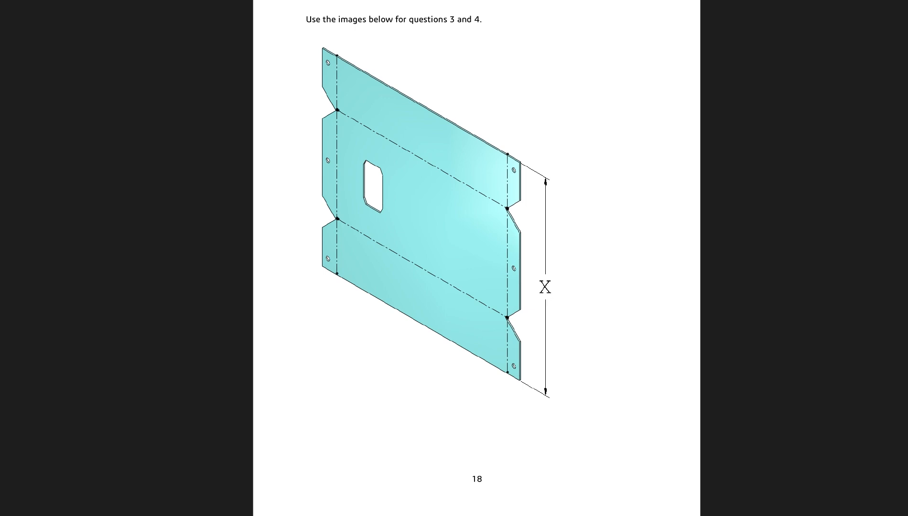
# - In the equations manager, set global variable A to 180 and B to 100 according to Question 3
pyautogui.scroll(-20, 689, 338)
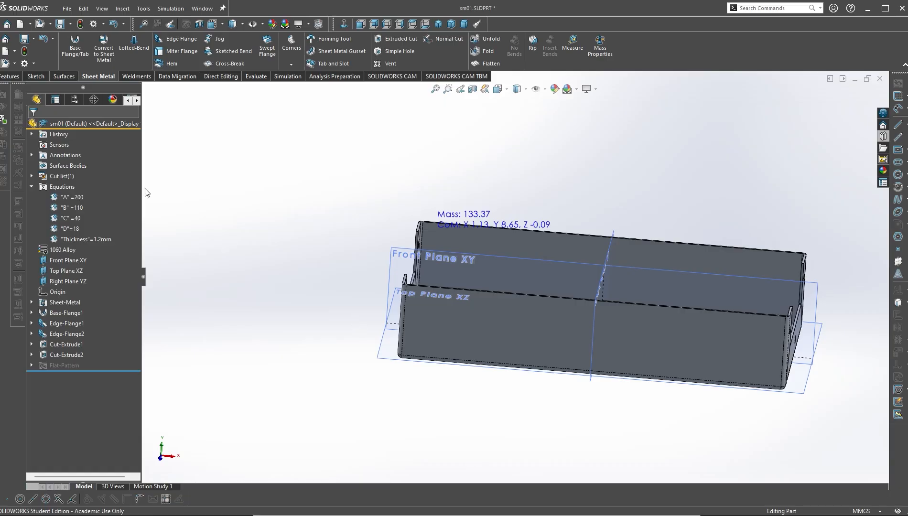
pyautogui.rightClick(64, 188)
pyautogui.click(82, 197)
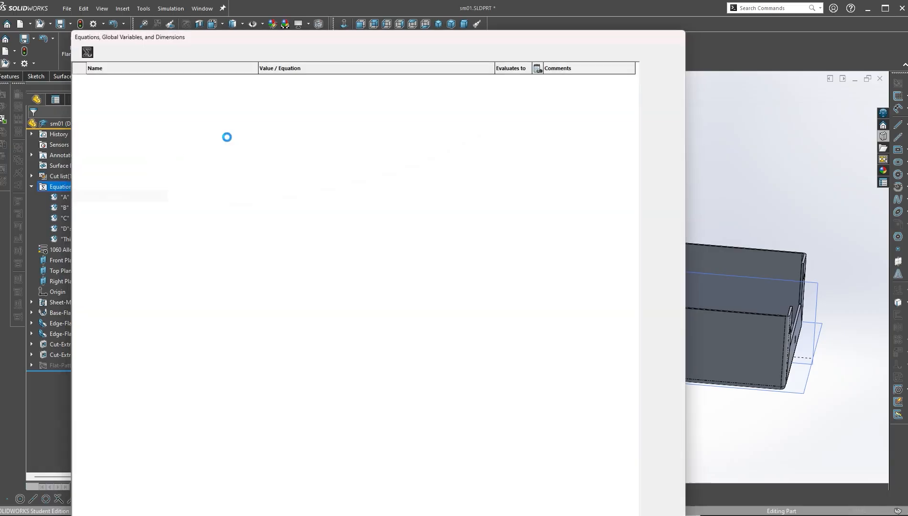
pyautogui.click(280, 88)
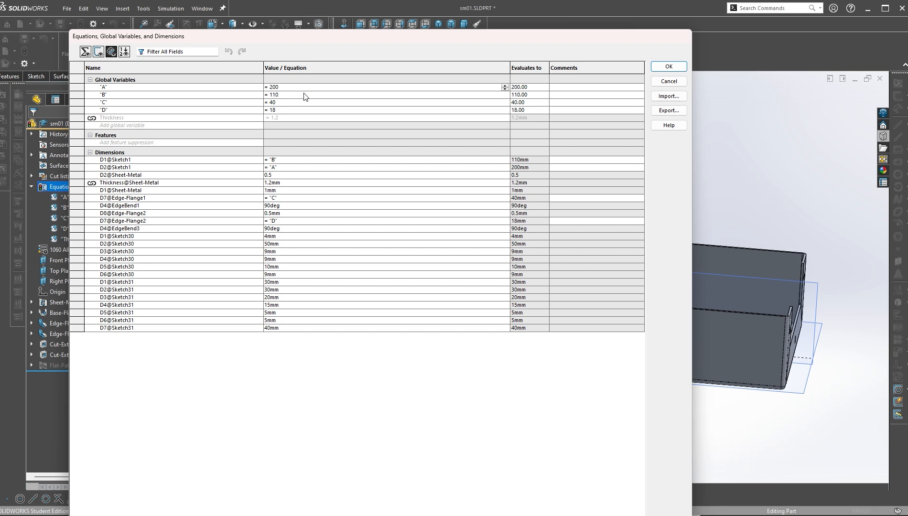
pyautogui.press('BackSpace')
pyautogui.press('BackSpace')
pyautogui.press('BackSpace')
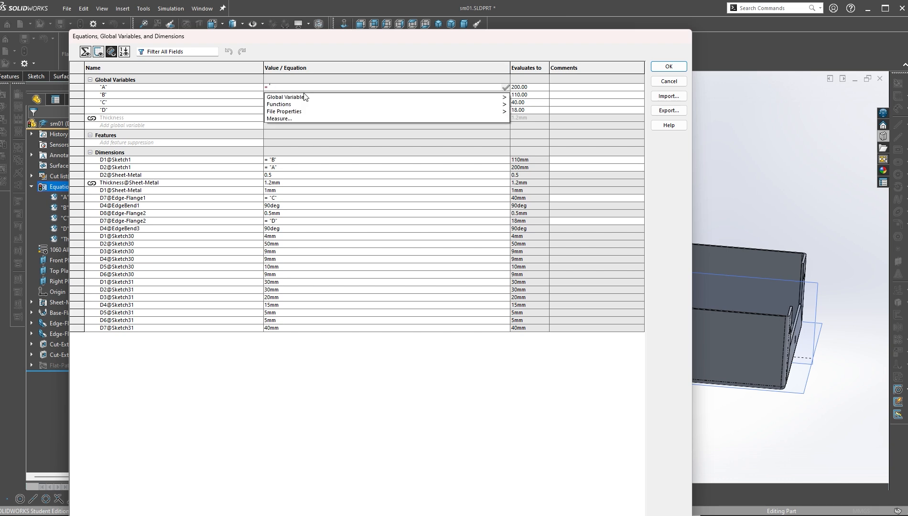
pyautogui.write('180')
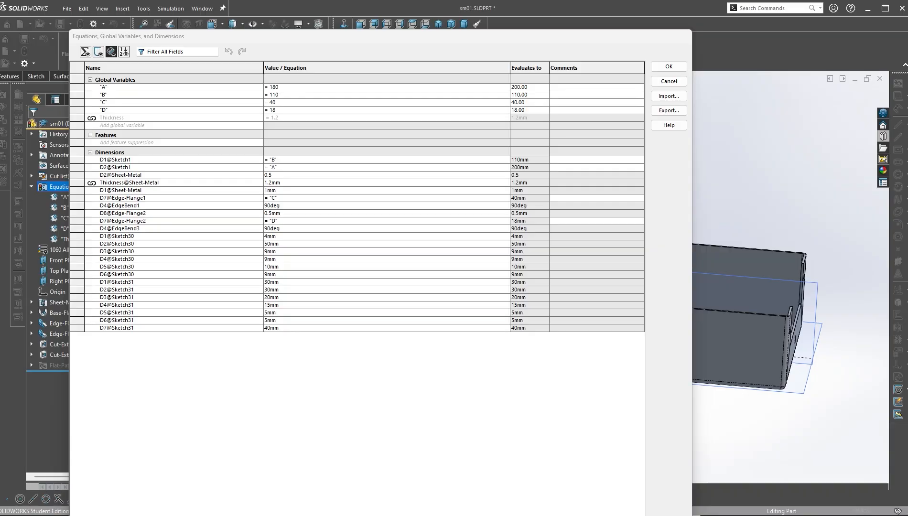
pyautogui.click(279, 94)
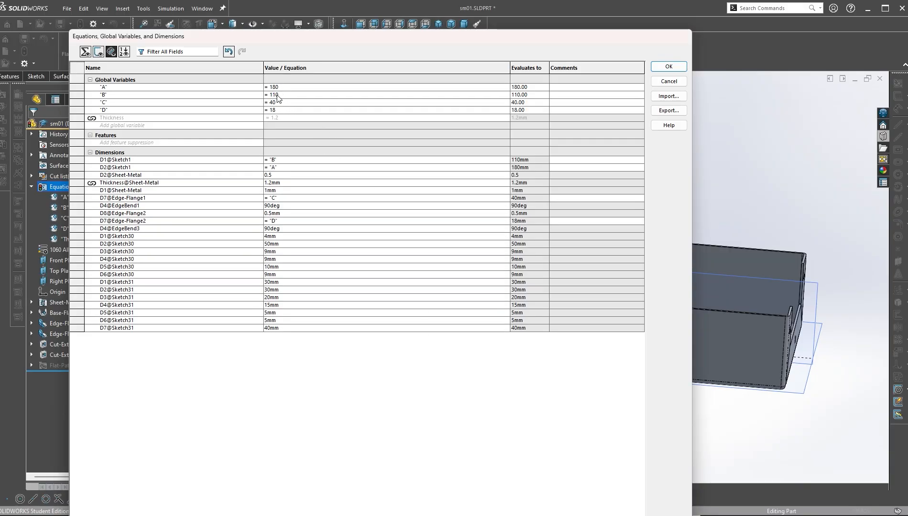
pyautogui.press('BackSpace')
pyautogui.write('0')
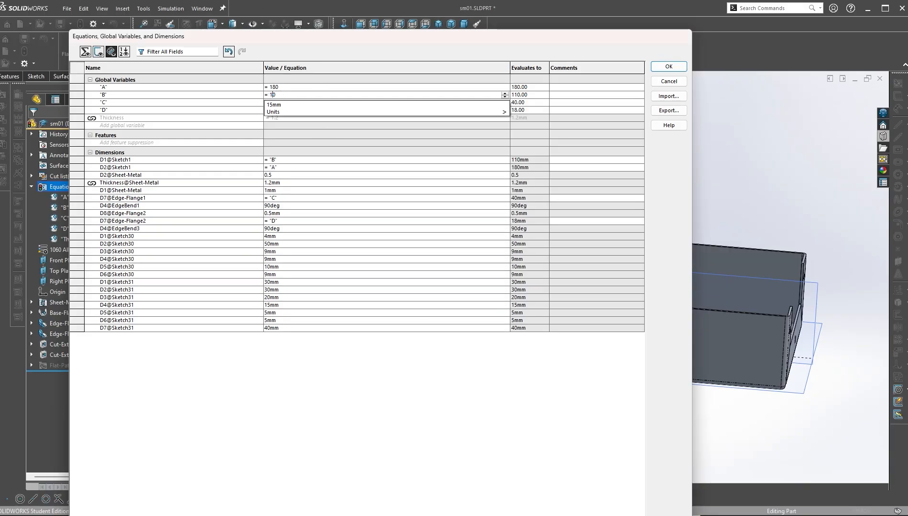
pyautogui.press('Tab')
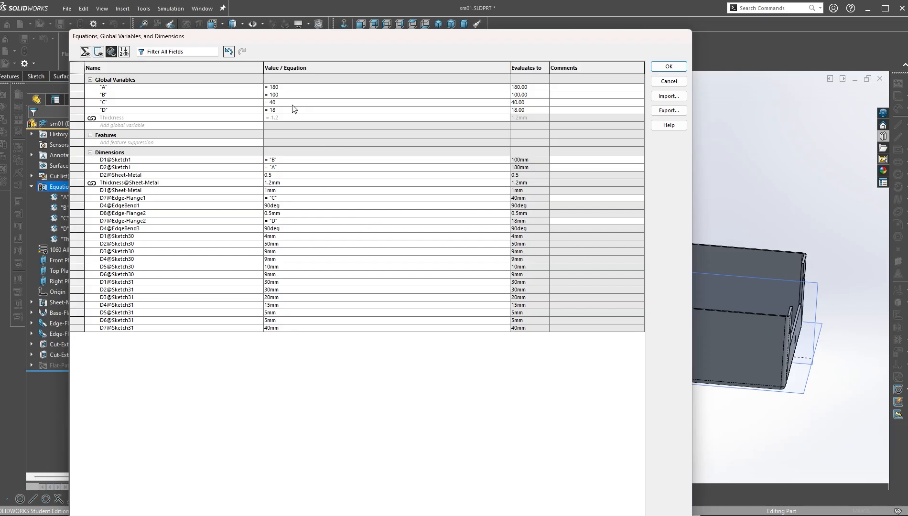
# - Set global variable C to 50 and D to 15, and apply the equation changes to the part
pyautogui.click(301, 103)
pyautogui.press('BackSpace')
pyautogui.press('BackSpace')
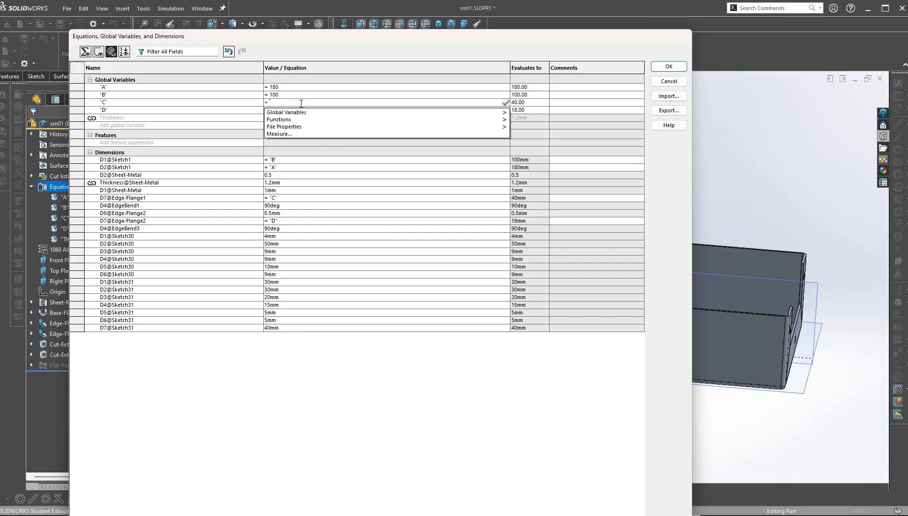
pyautogui.write('50')
pyautogui.press('Return')
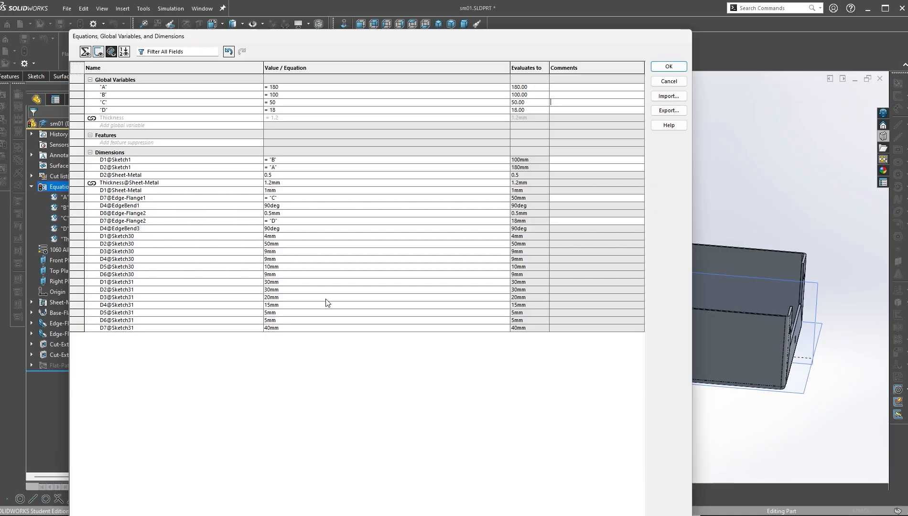
pyautogui.click(285, 112)
pyautogui.press('BackSpace')
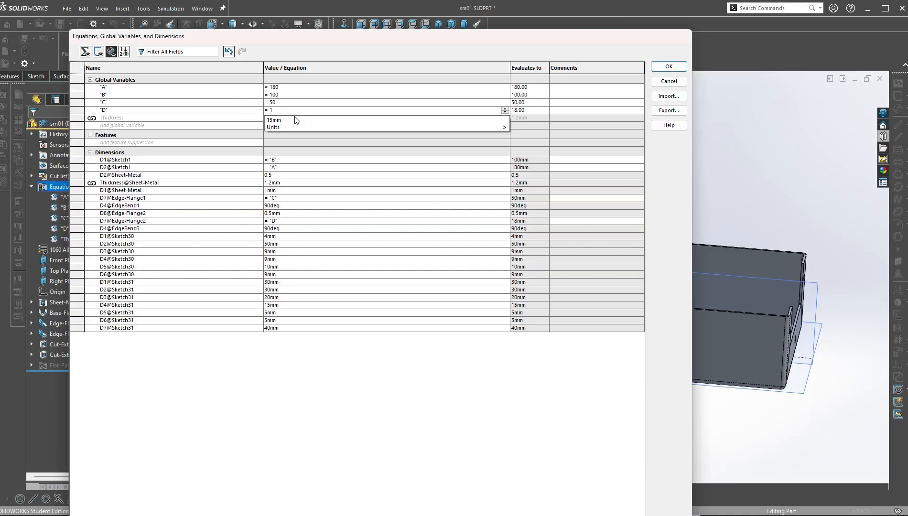
pyautogui.write('5')
pyautogui.click(669, 66)
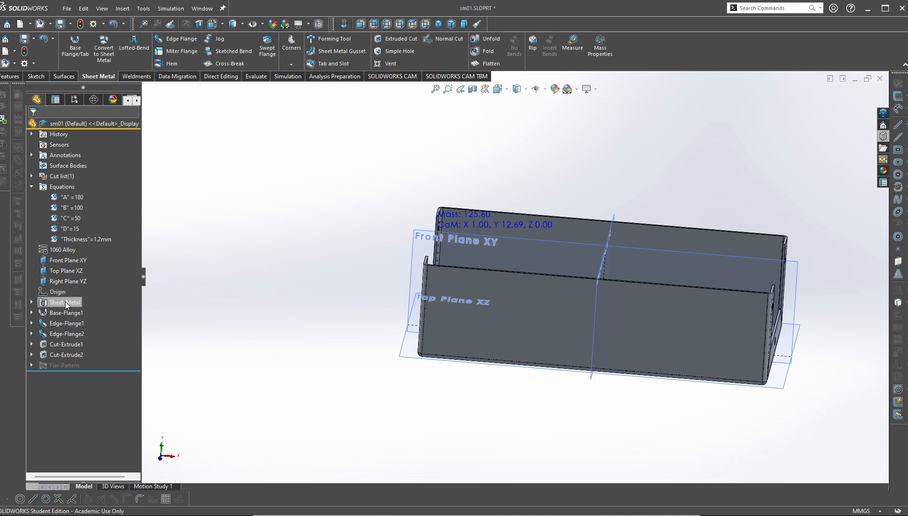
# - Edit the Sheet-Metal feature and set its bend allowance K-factor to 0.4
pyautogui.rightClick(66, 305)
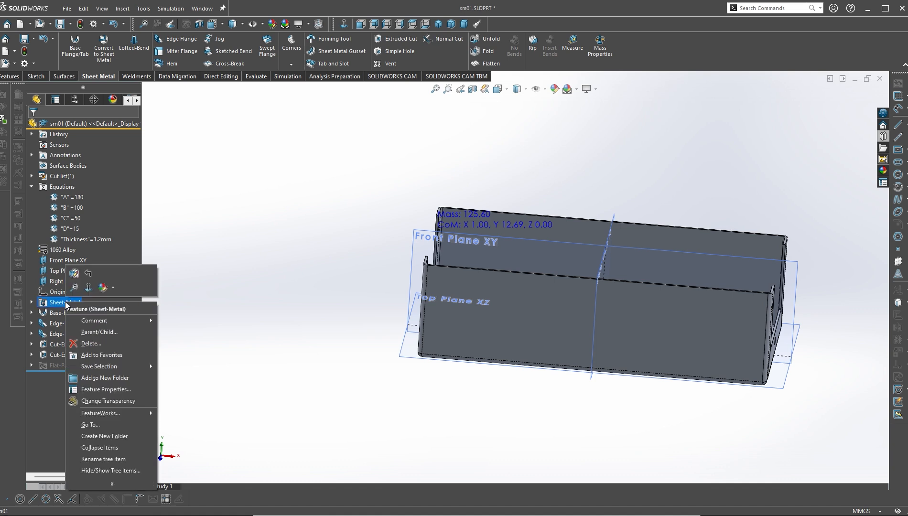
pyautogui.click(74, 273)
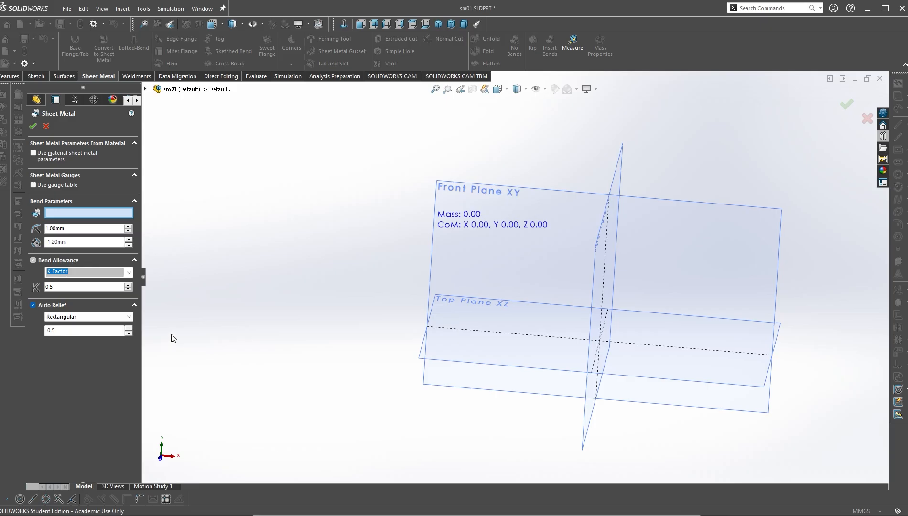
pyautogui.press('BackSpace')
pyautogui.write('4')
pyautogui.press('Return')
pyautogui.click(34, 127)
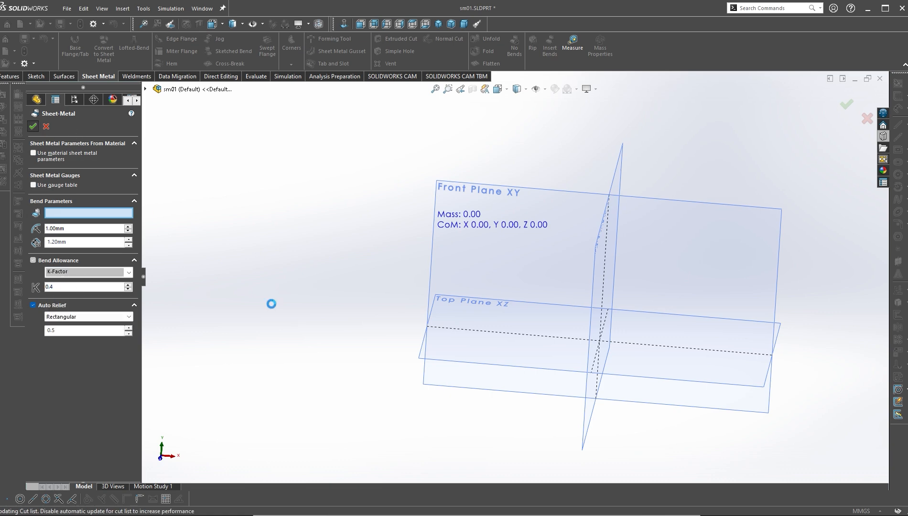
# - Flatten the part and measure the length of the flat-pattern edge corresponding to dimension X
pyautogui.moveTo(273, 306); pyautogui.dragTo(562, 390, button='middle')
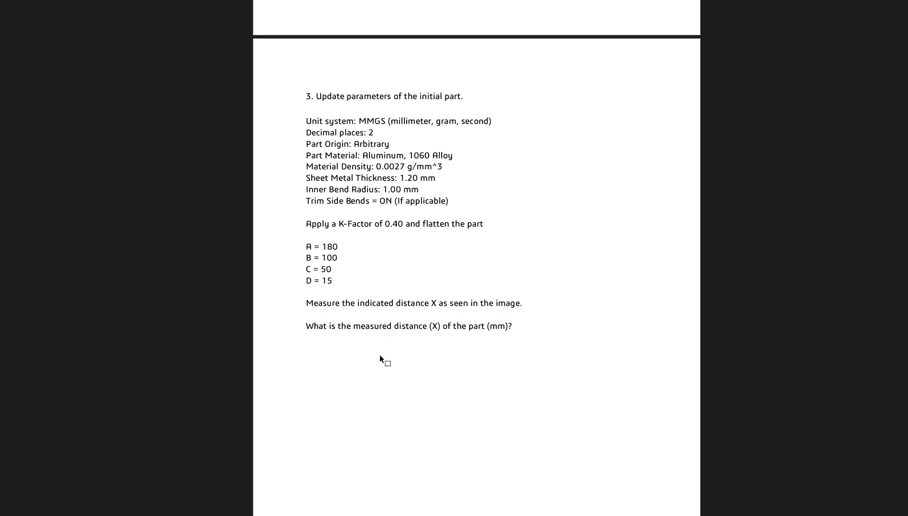
pyautogui.scroll(10, 548, 379)
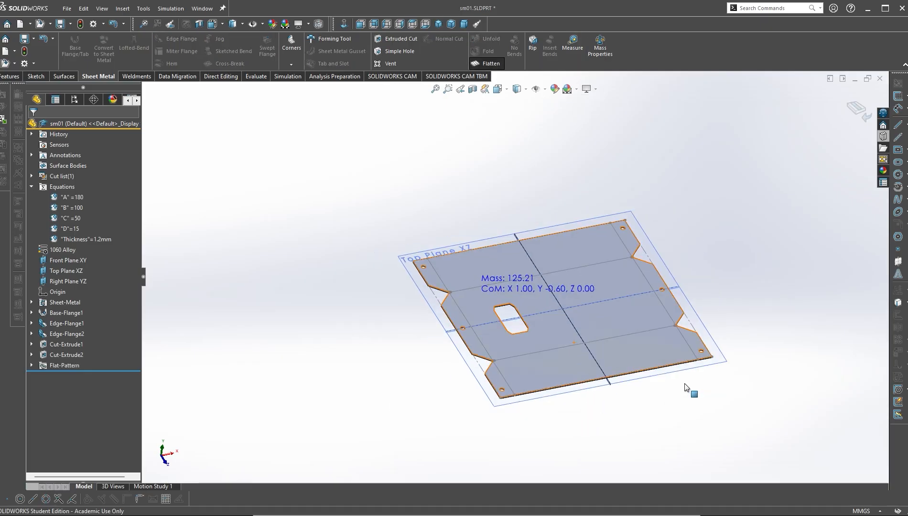
pyautogui.click(684, 282)
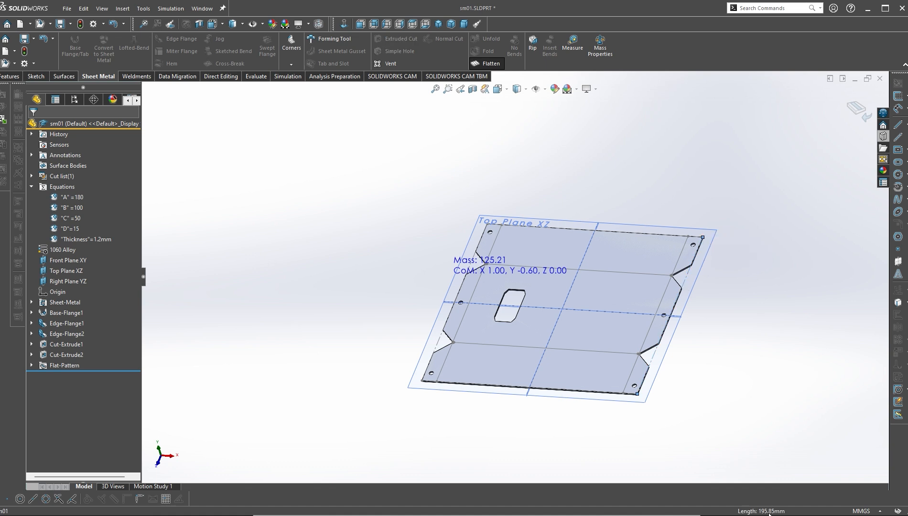
# - Compare the measured distance X with the Question 3 entry in the answer key, and clear the edge selection
pyautogui.hotkey('alt', 'Tab')
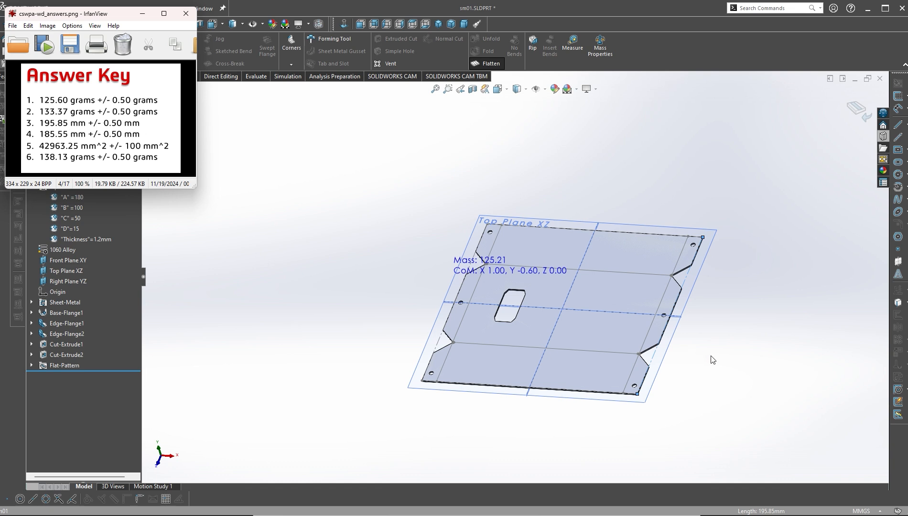
pyautogui.hotkey('alt', 'Tab')
pyautogui.click(747, 307)
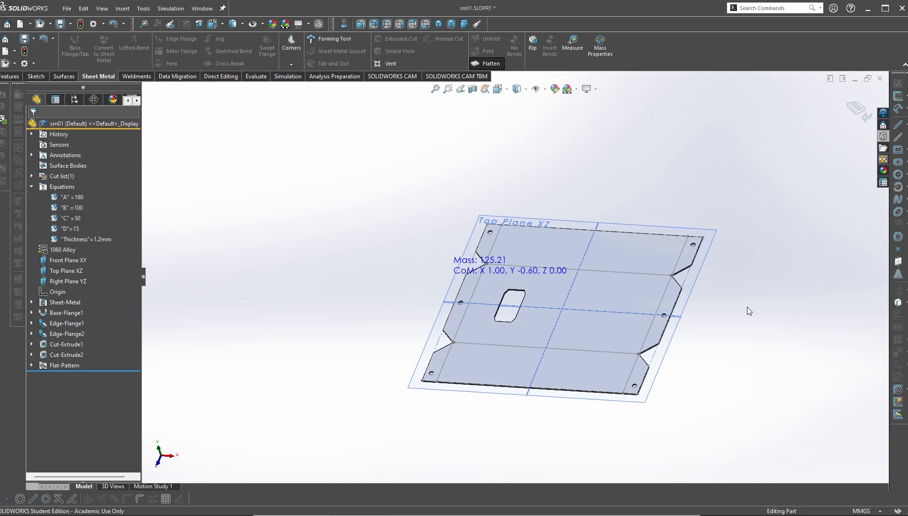
# - Read the Question 4 variable values and K-factor in the test document
pyautogui.hotkey('alt', 'Tab')
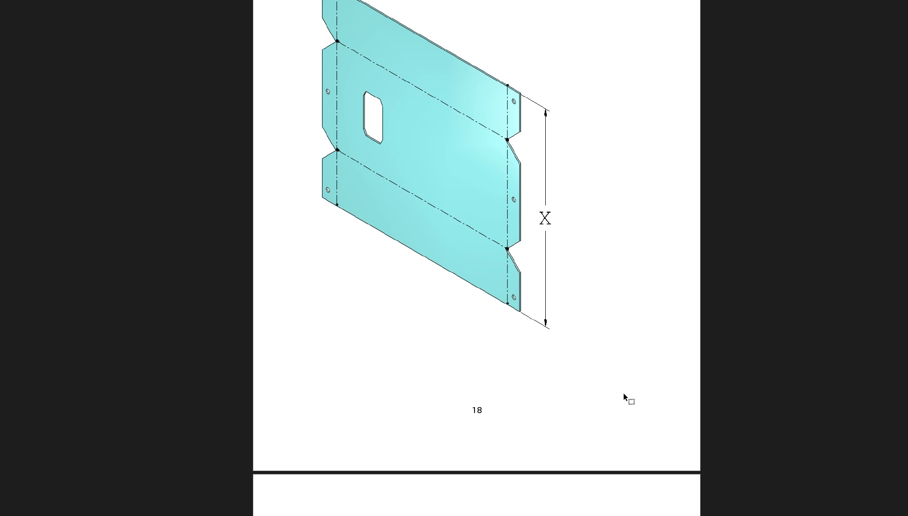
pyautogui.scroll(-8, 622, 393)
pyautogui.scroll(-10, 525, 316)
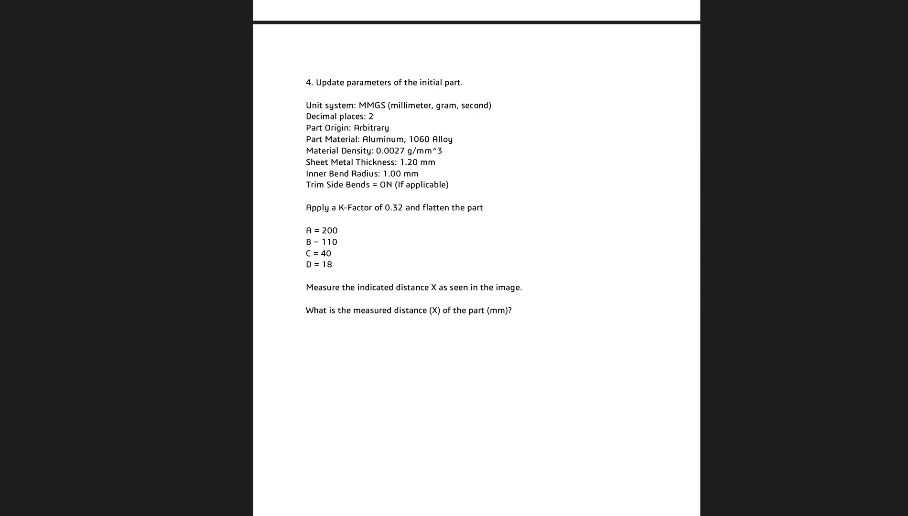
pyautogui.hotkey('alt', 'Tab')
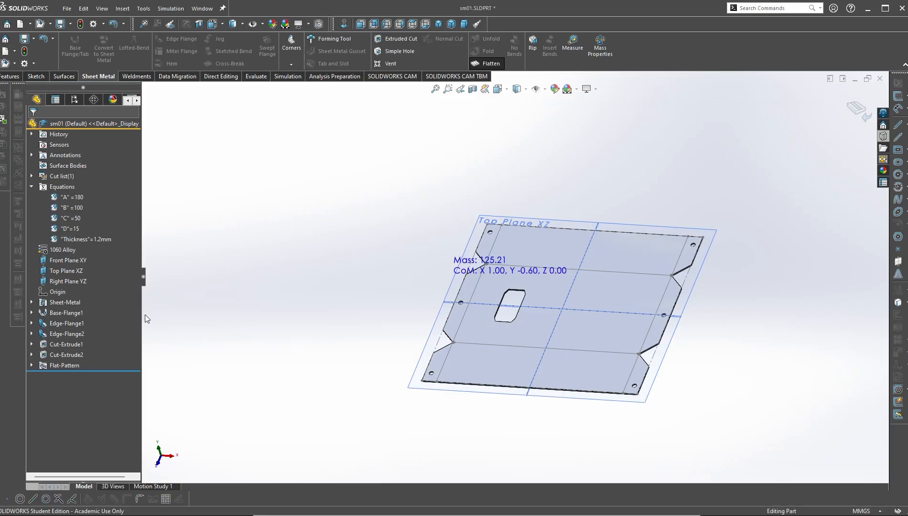
pyautogui.hotkey('alt', 'Tab')
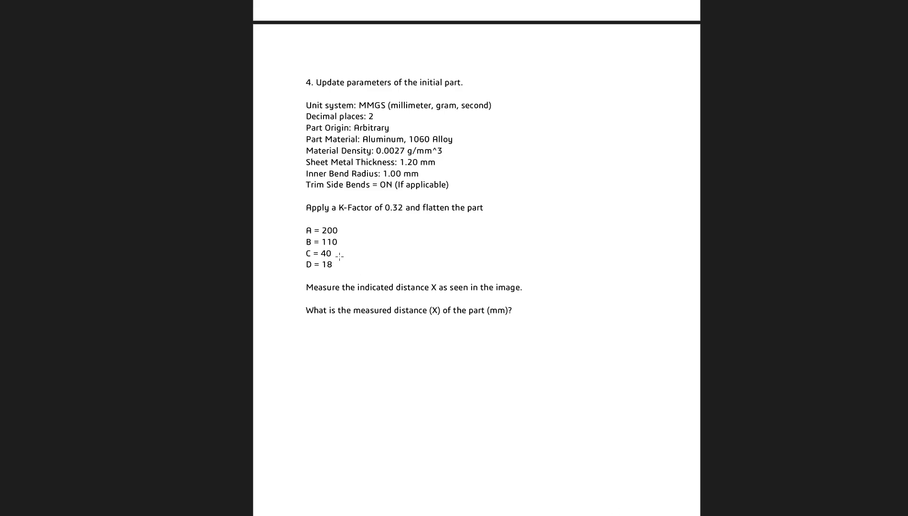
pyautogui.hotkey('alt', 'Tab')
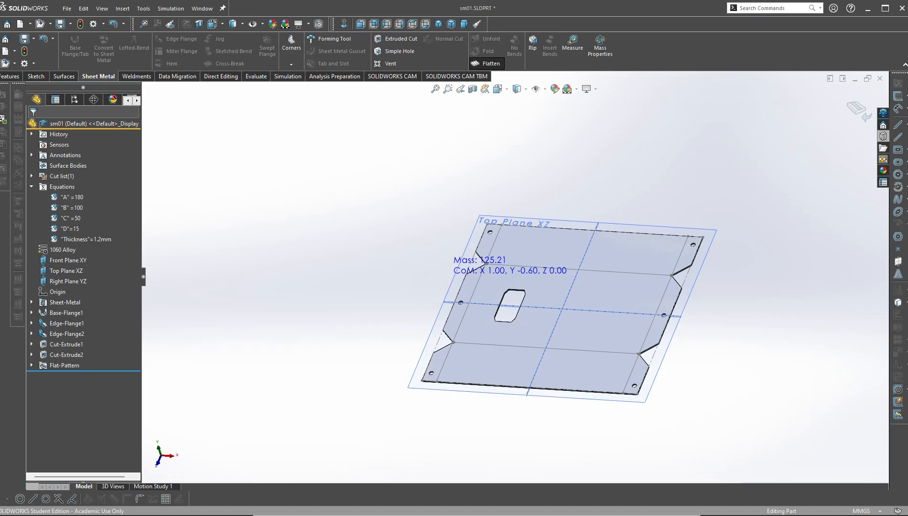
# - In the equations manager, set global variable A to 200 and B to 110 according to Question 4
pyautogui.rightClick(78, 188)
pyautogui.click(83, 193)
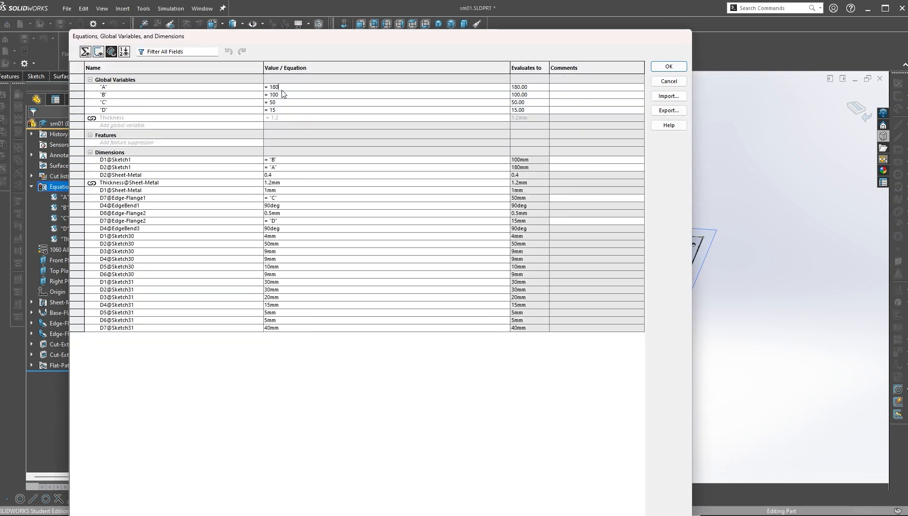
pyautogui.click(280, 87)
pyautogui.doubleClick(274, 87)
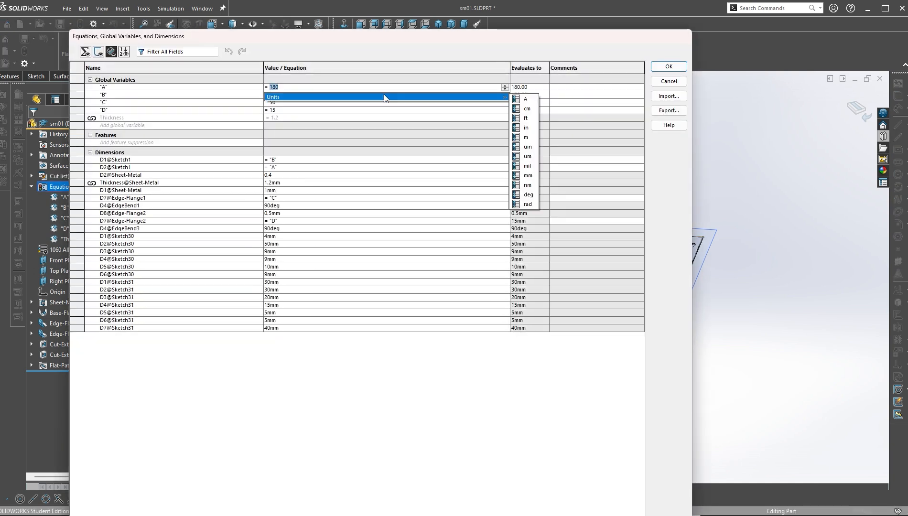
pyautogui.write('200')
pyautogui.press('Tab')
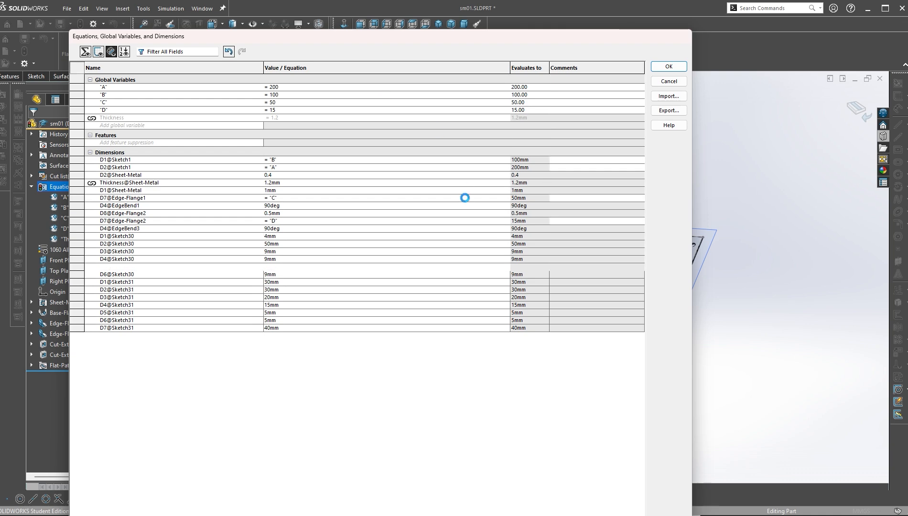
pyautogui.press('Tab')
pyautogui.press('Tab')
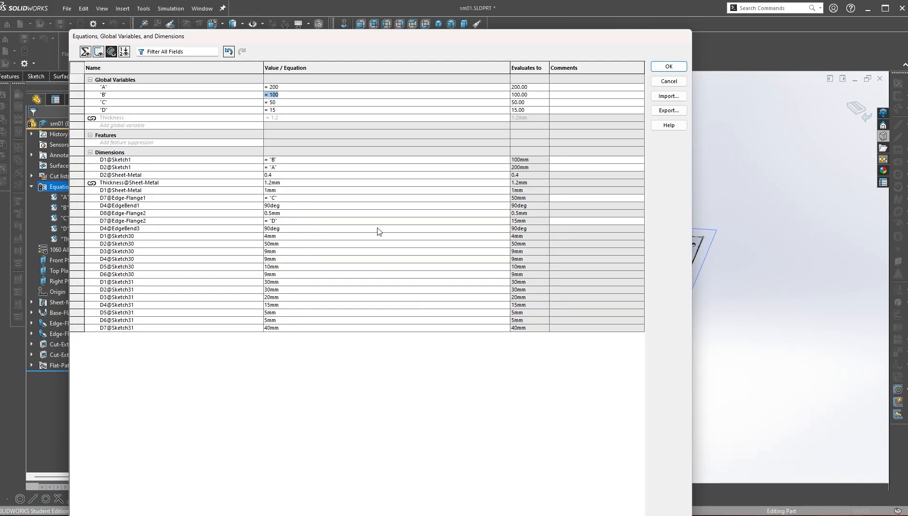
pyautogui.write('110')
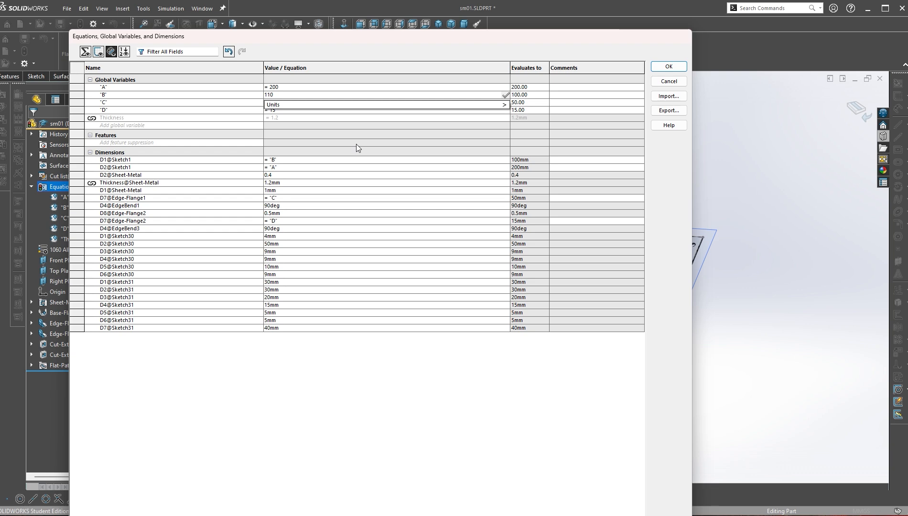
pyautogui.press('Return')
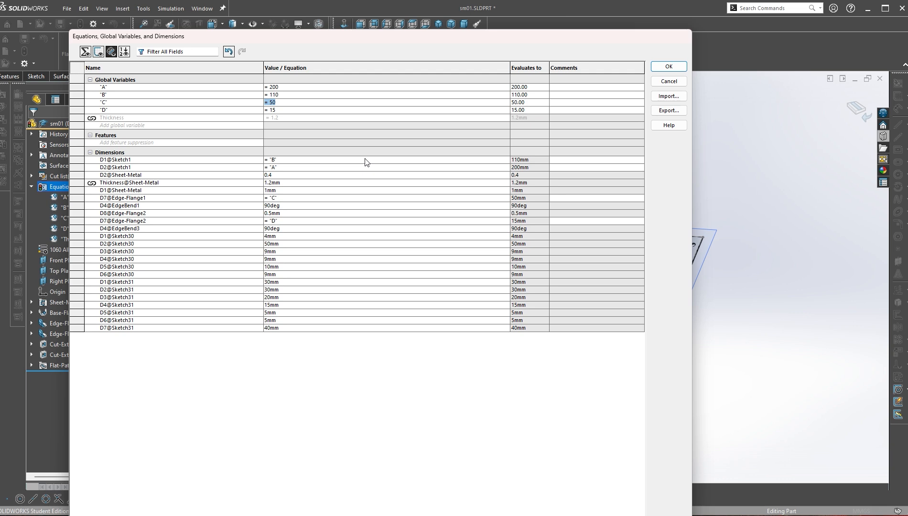
# - Set global variable C to 40 and D to 18, and apply the changes to the flattened part
pyautogui.write('40')
pyautogui.press('Return')
pyautogui.write('18')
pyautogui.press('Return')
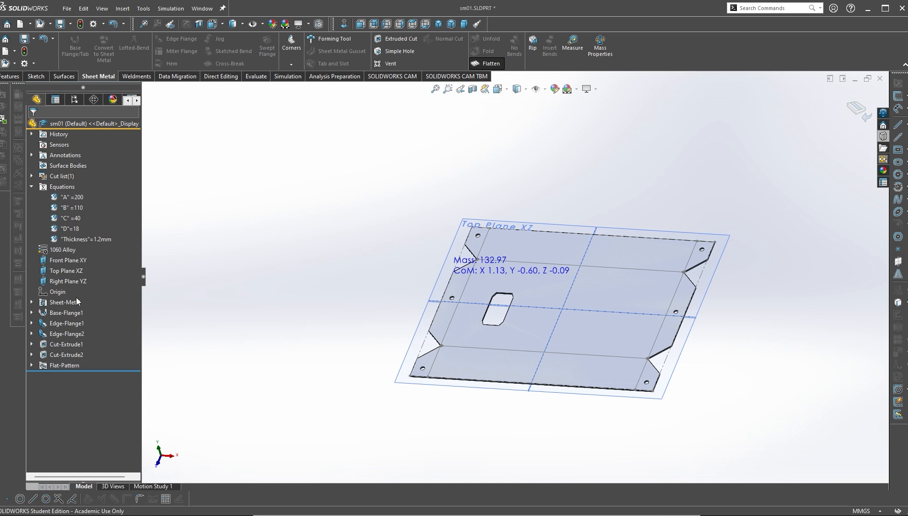
# - Edit the Sheet-Metal feature's bend allowance to use a K-Factor of 0.32
pyautogui.rightClick(64, 303)
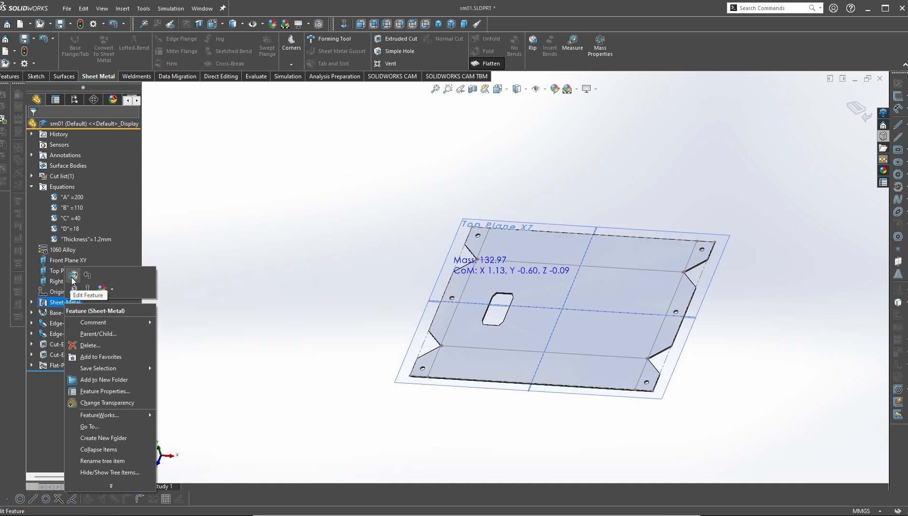
pyautogui.click(72, 276)
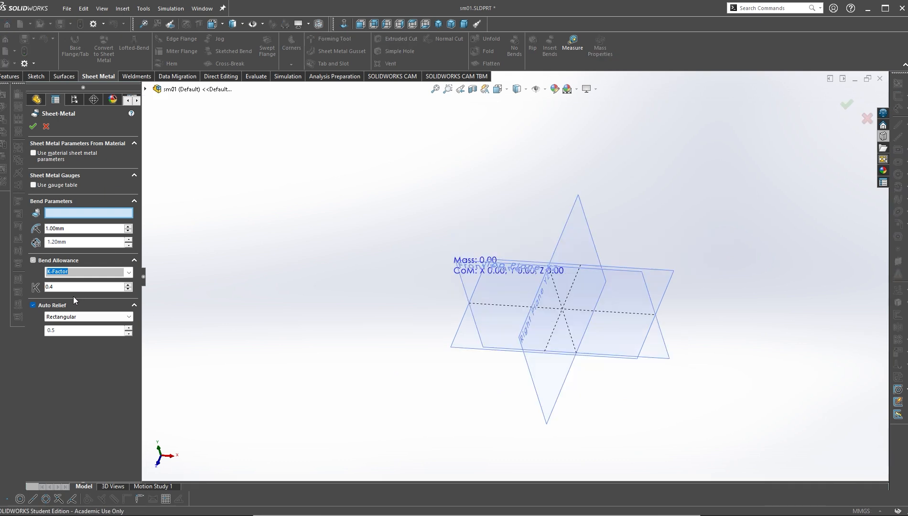
pyautogui.doubleClick(62, 288)
pyautogui.write('0.')
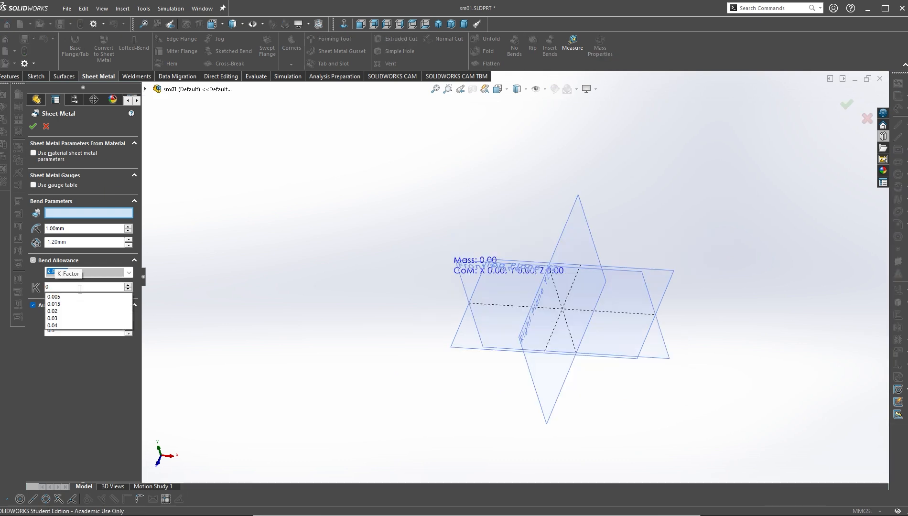
pyautogui.write('32')
pyautogui.press('Return')
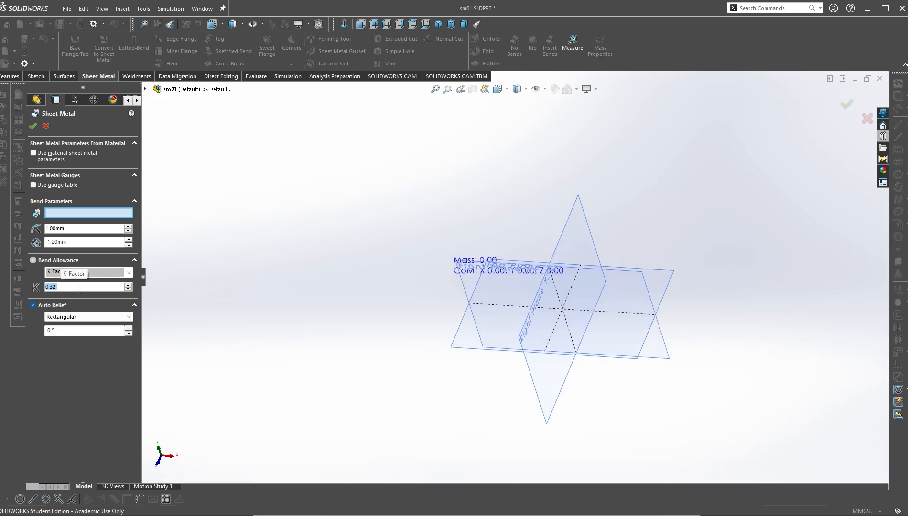
pyautogui.click(48, 126)
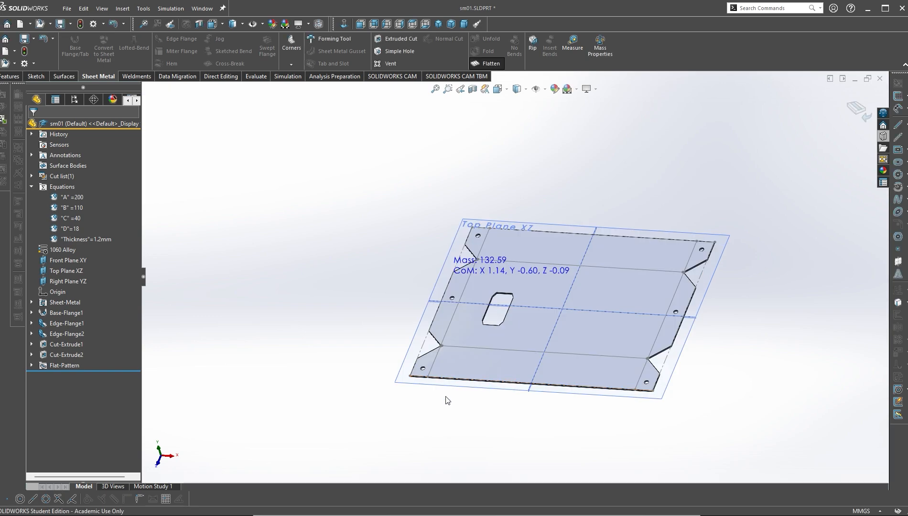
# - Review the test document pages around Question 4 to check which distance X has to be measured
pyautogui.moveTo(447, 401); pyautogui.dragTo(507, 416, button='middle')
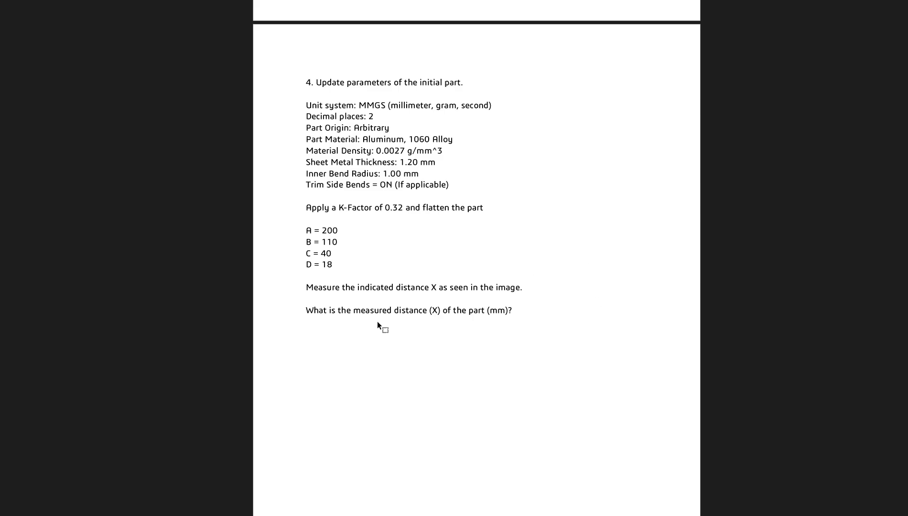
pyautogui.scroll(15, 377, 325)
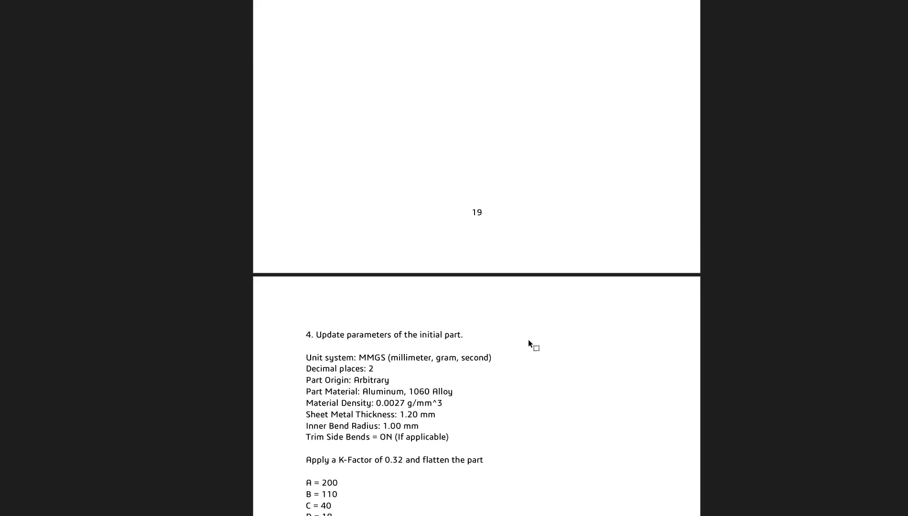
pyautogui.scroll(3, 530, 352)
pyautogui.scroll(-20, 539, 409)
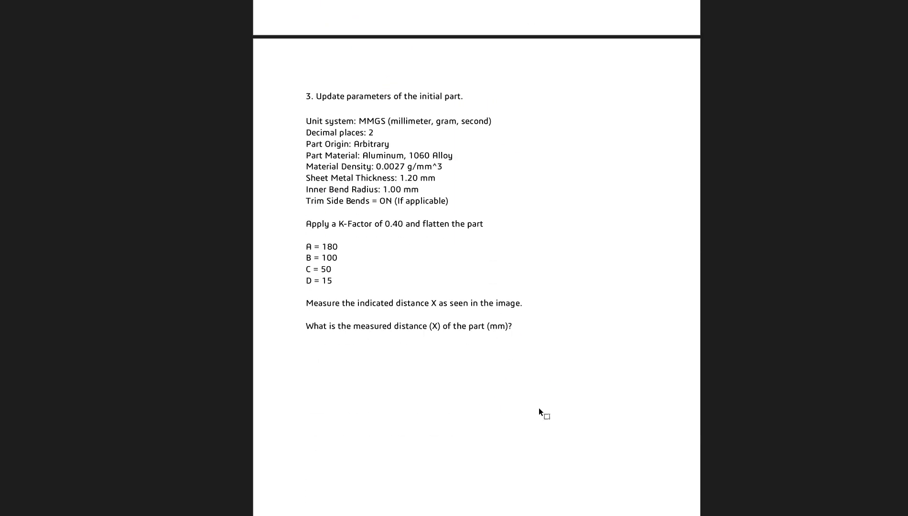
pyautogui.scroll(-3, 517, 385)
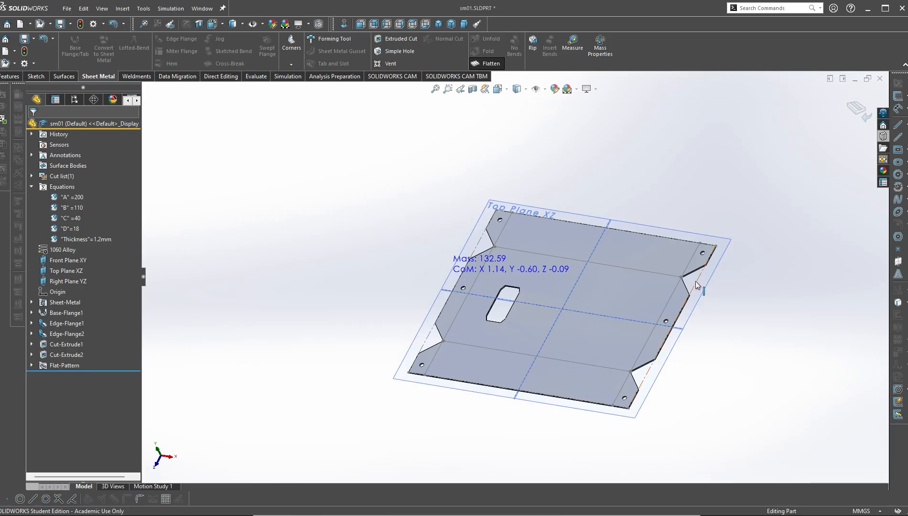
# - Measure distance X on the flat pattern's side bounding line, compare it with the Question 4 answer key entry, and clear the selection
pyautogui.click(697, 283)
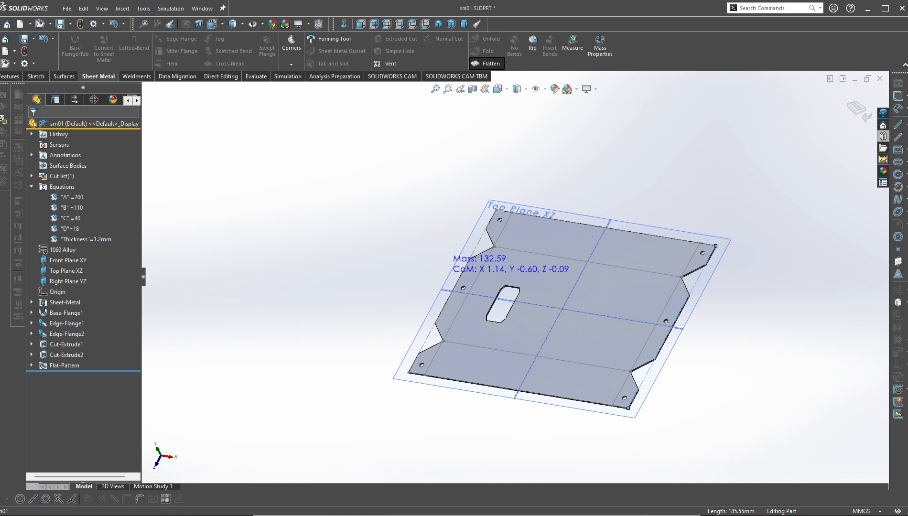
pyautogui.hotkey('alt', 'Tab')
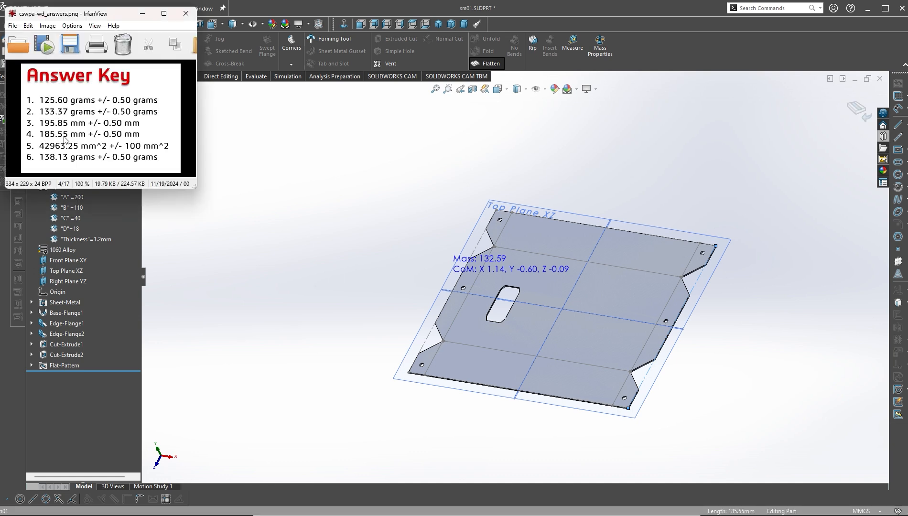
pyautogui.click(643, 190)
pyautogui.press('z')
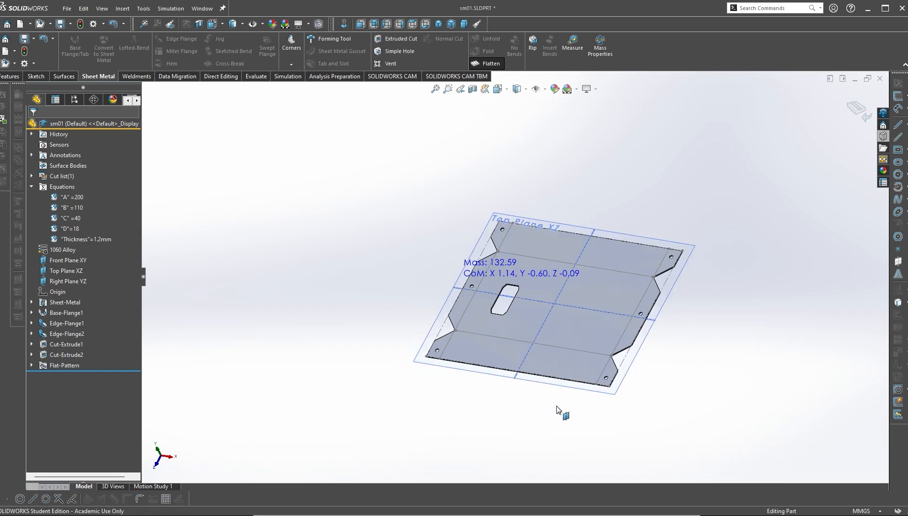
# - Read Question 5 in the test document about the part's Bounding Box Area, and return to the part
pyautogui.hotkey('alt', 'Tab')
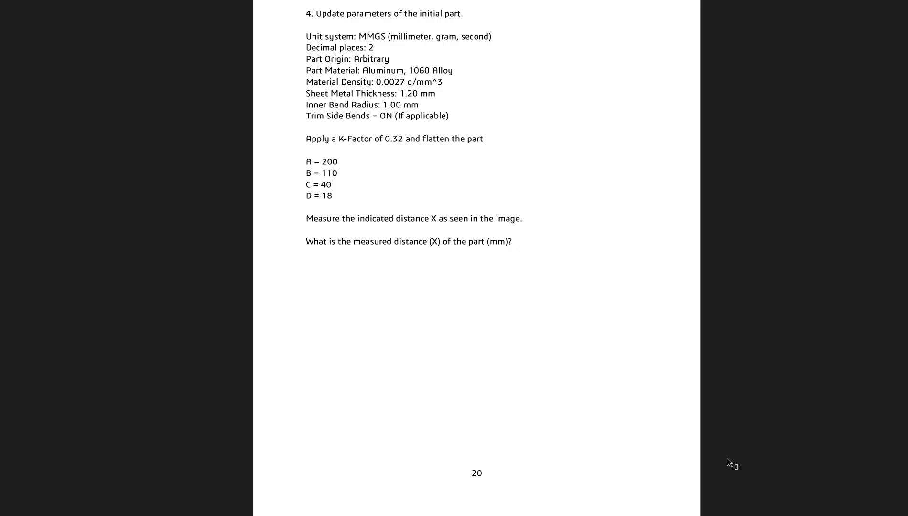
pyautogui.scroll(-10, 744, 407)
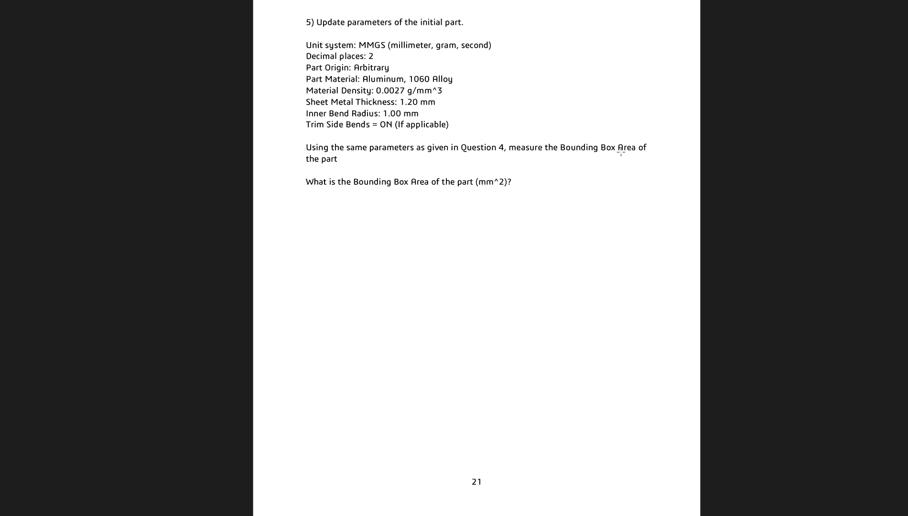
pyautogui.hotkey('alt', 'Tab')
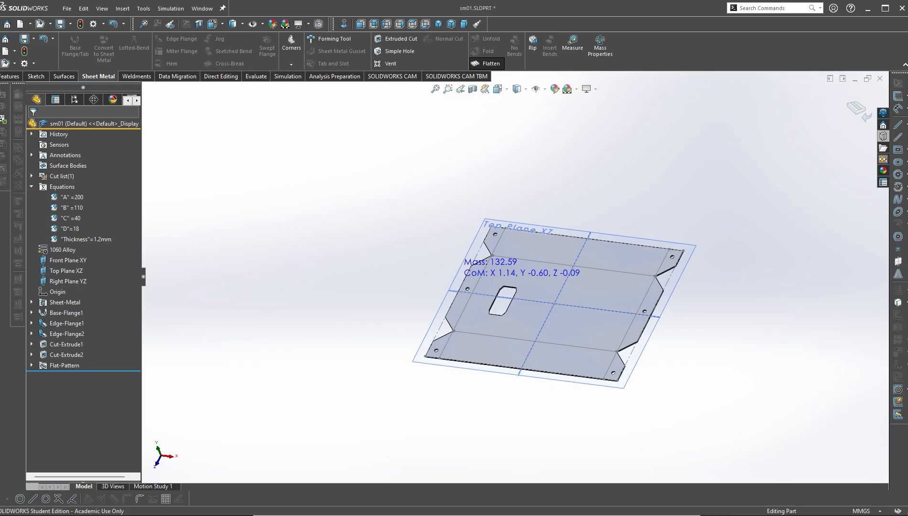
# - Expand the cut list down to the flat pattern body and open the properties of its sheet item
pyautogui.click(67, 179)
pyautogui.click(31, 176)
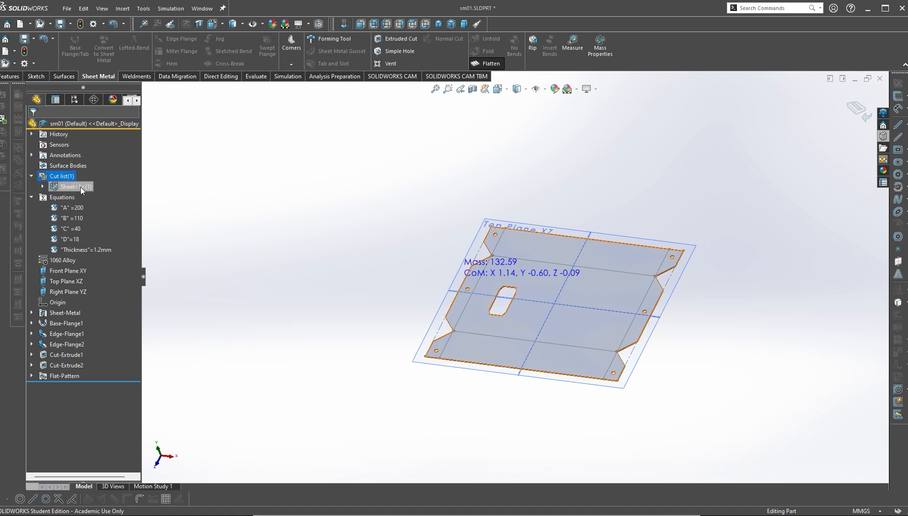
pyautogui.click(44, 187)
pyautogui.rightClick(58, 177)
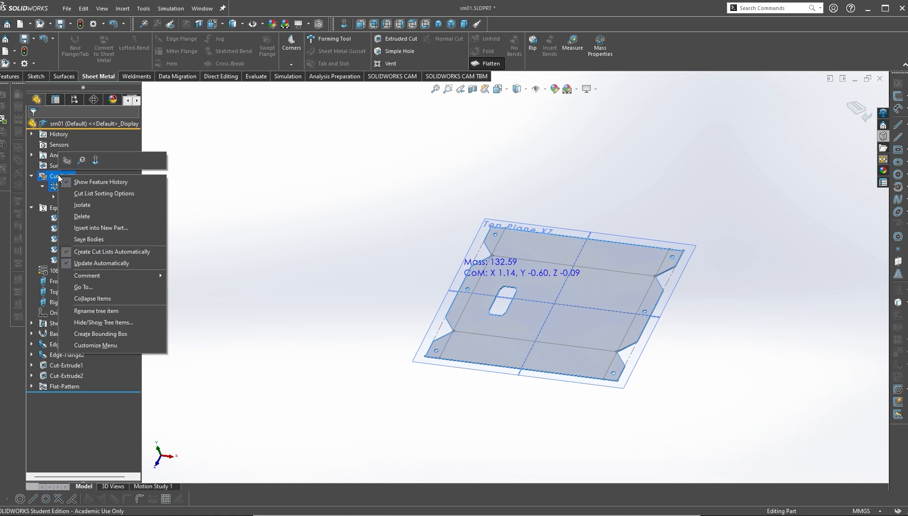
pyautogui.click(108, 265)
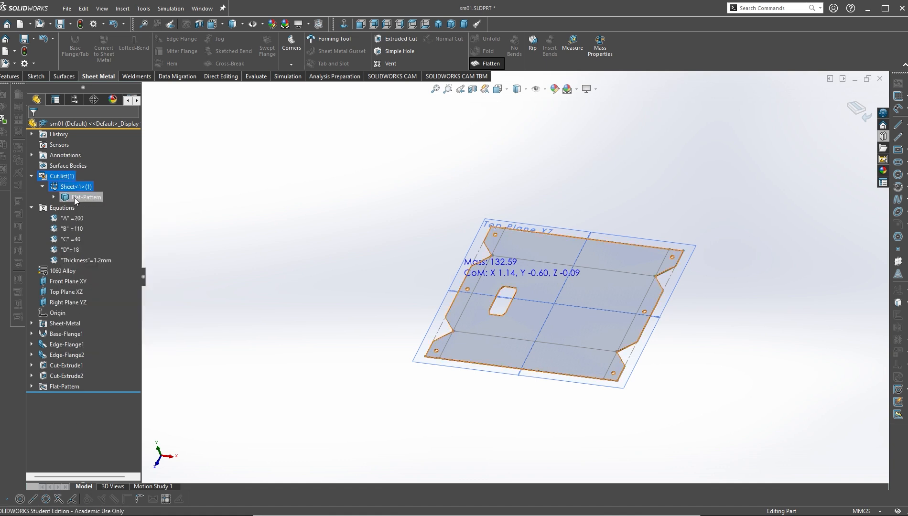
pyautogui.rightClick(79, 186)
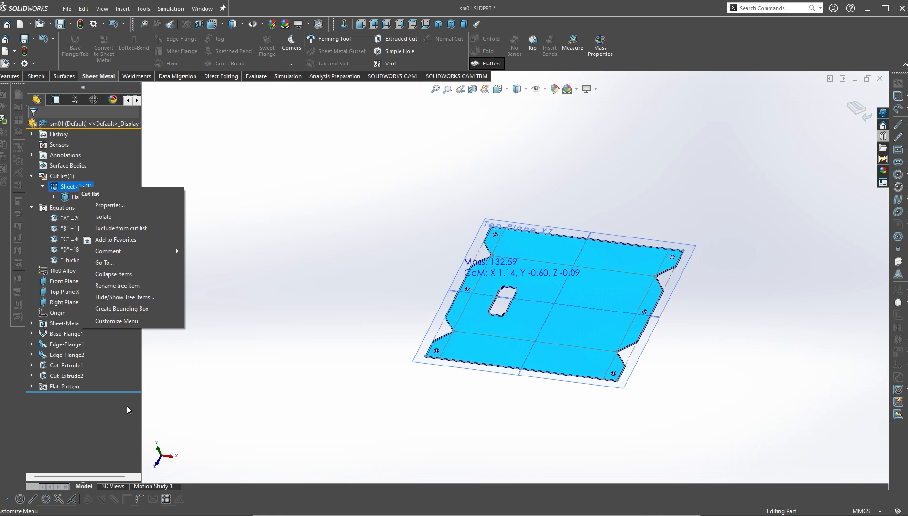
pyautogui.click(94, 461)
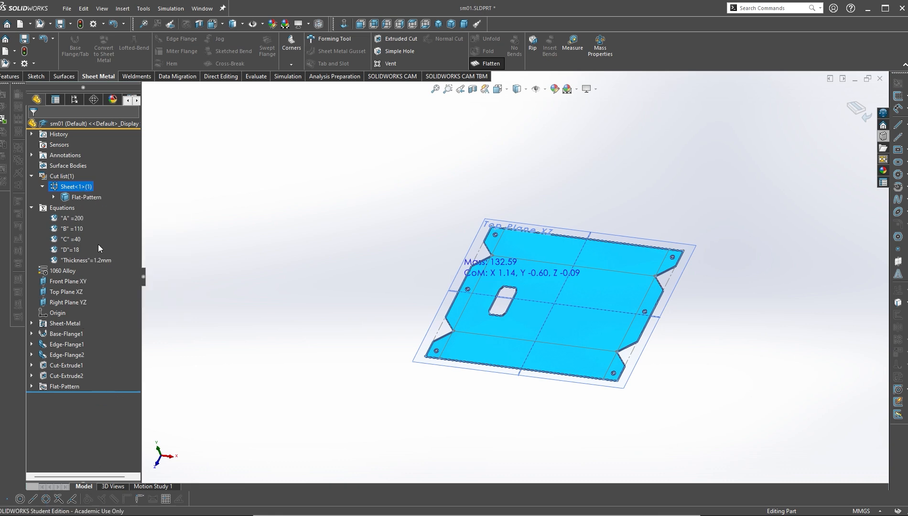
pyautogui.rightClick(82, 186)
pyautogui.click(119, 204)
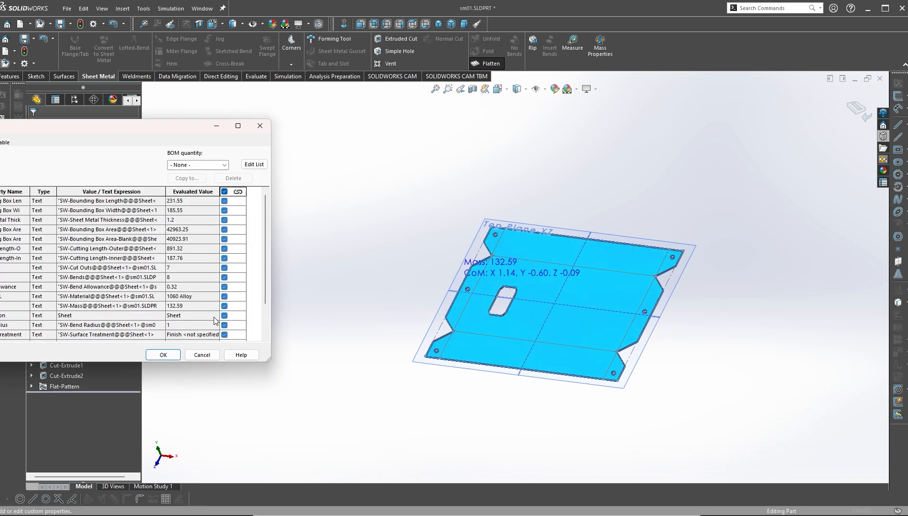
# - Widen the property name column, compare the Bounding Box Area with the Question 5 answer key entry, and close the cut-list properties
pyautogui.moveTo(134, 121); pyautogui.dragTo(569, 155)
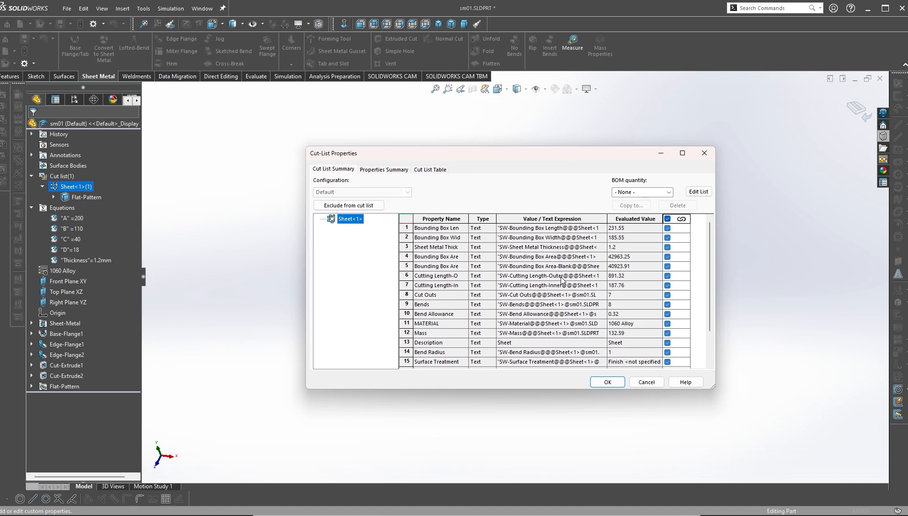
pyautogui.moveTo(467, 219); pyautogui.dragTo(490, 219)
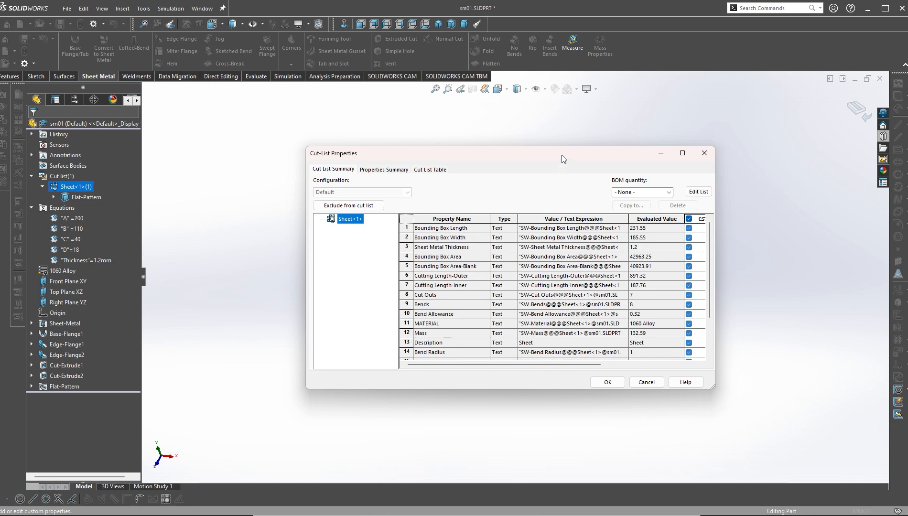
pyautogui.moveTo(562, 158)
pyautogui.mouseDown()
pyautogui.moveTo(600, 491)
pyautogui.moveTo(504, 135)
pyautogui.moveTo(563, 150)
pyautogui.mouseUp()
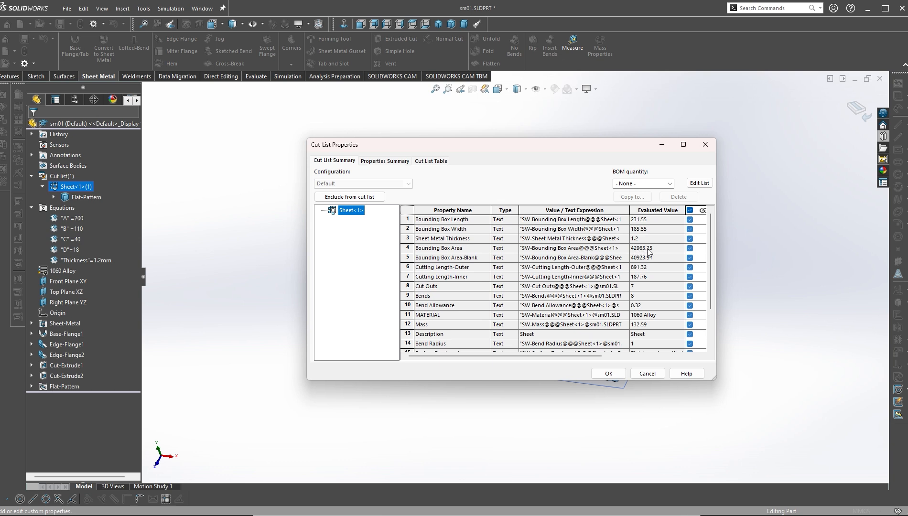
pyautogui.hotkey('alt', 'Tab')
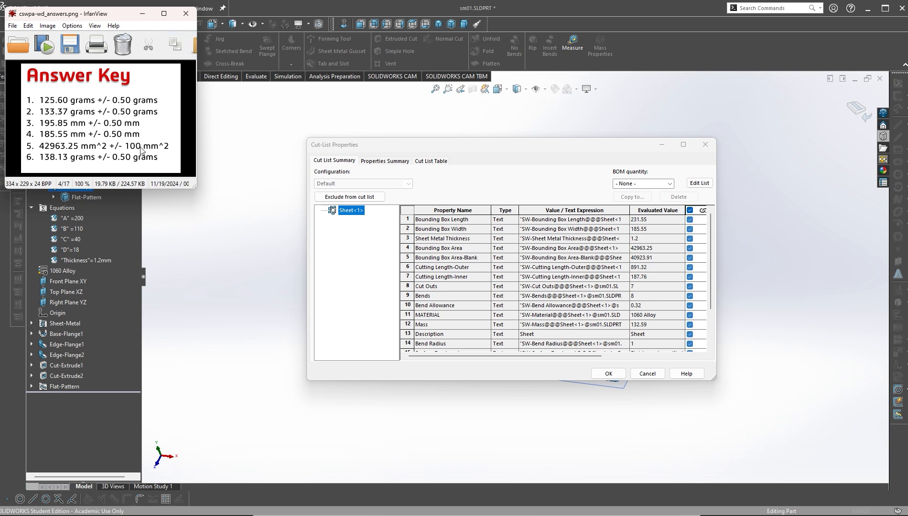
pyautogui.click(567, 153)
pyautogui.click(705, 144)
# - Measure the flat pattern's two perpendicular bounding box sides
pyautogui.scroll(-3, 688, 293)
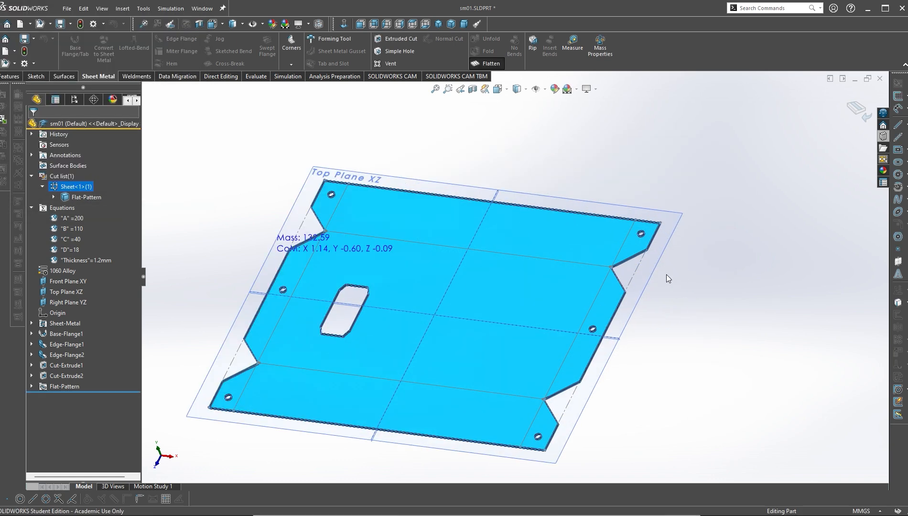
pyautogui.click(635, 268)
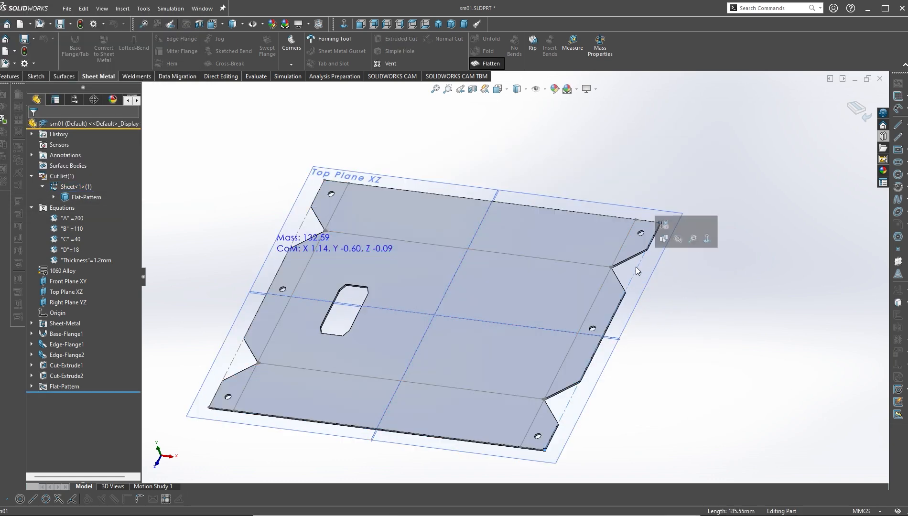
pyautogui.click(623, 217)
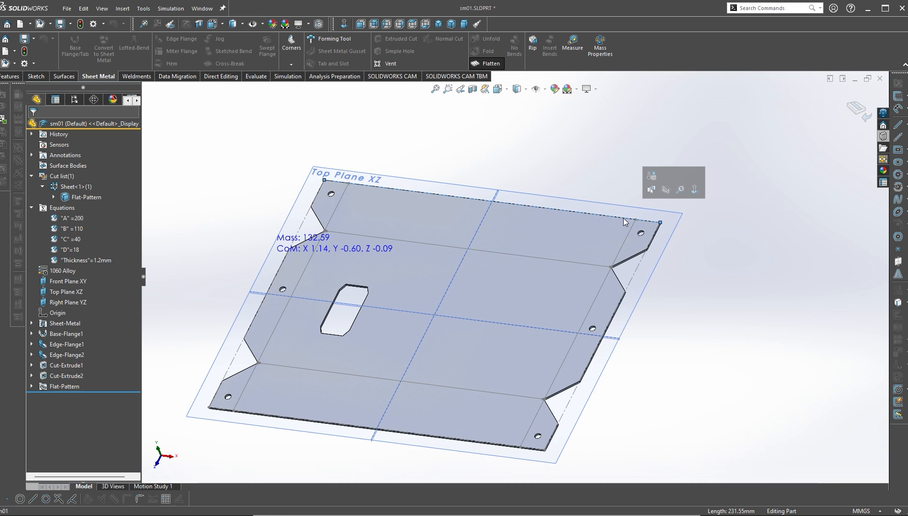
# - Switch to Calculator and compute the bounding box area by multiplying the flat pattern's two side lengths, 185.55 × 231.55
pyautogui.press('super')
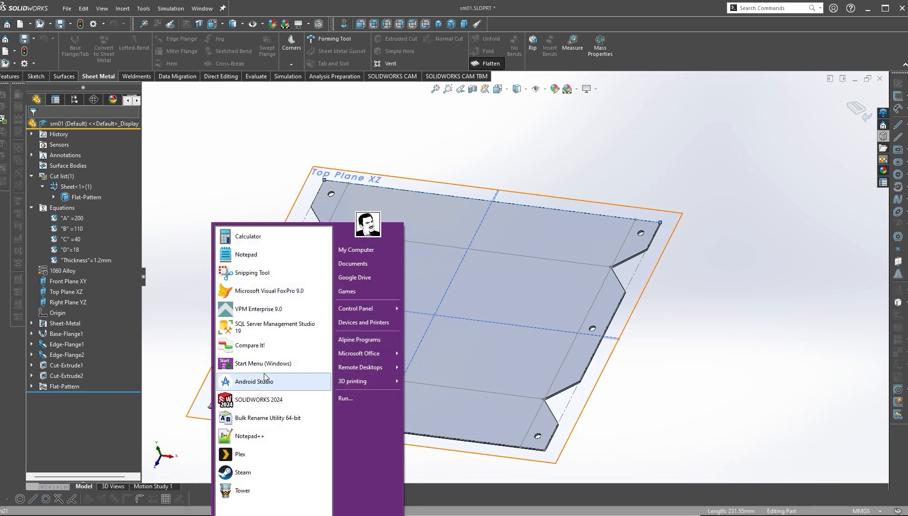
pyautogui.click(262, 243)
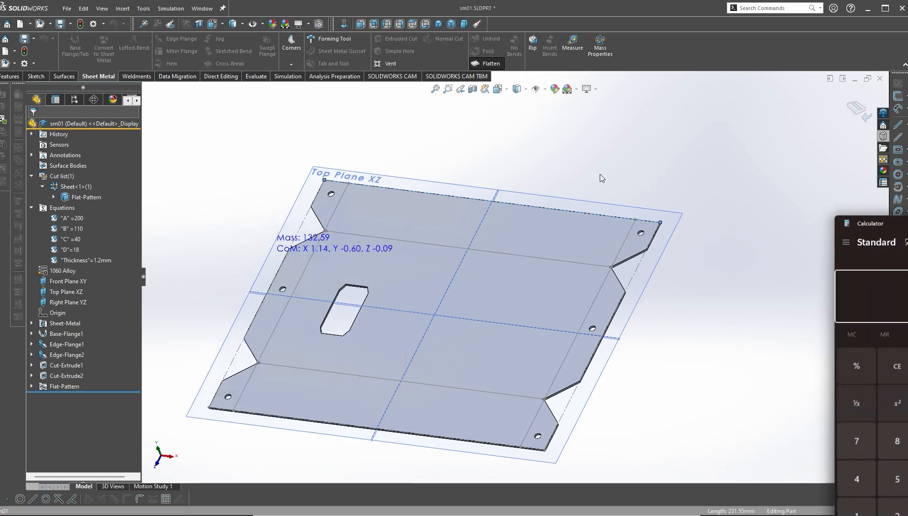
pyautogui.moveTo(745, 124); pyautogui.dragTo(694, 99)
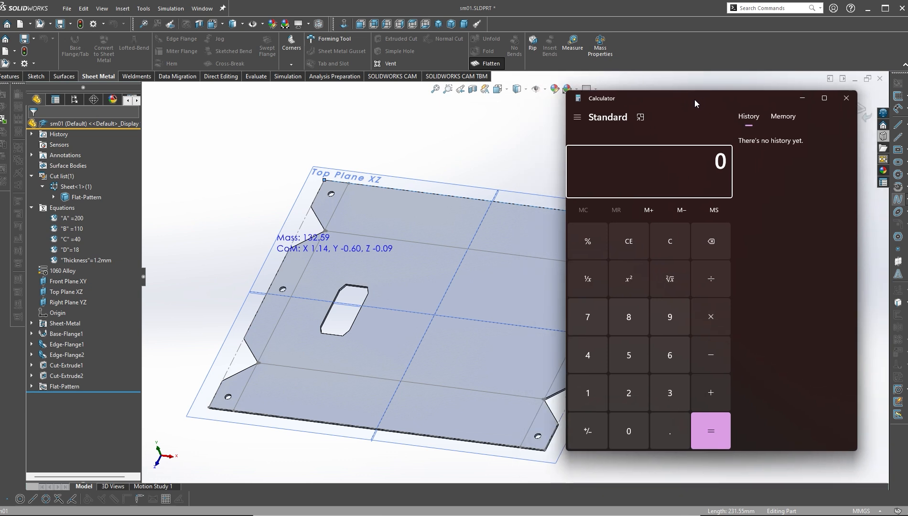
pyautogui.click(305, 225)
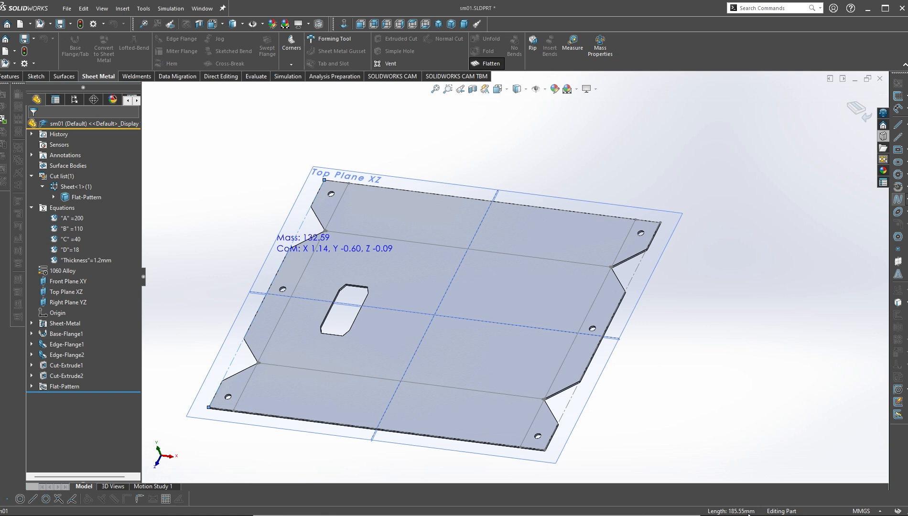
pyautogui.hotkey('alt', 'Tab')
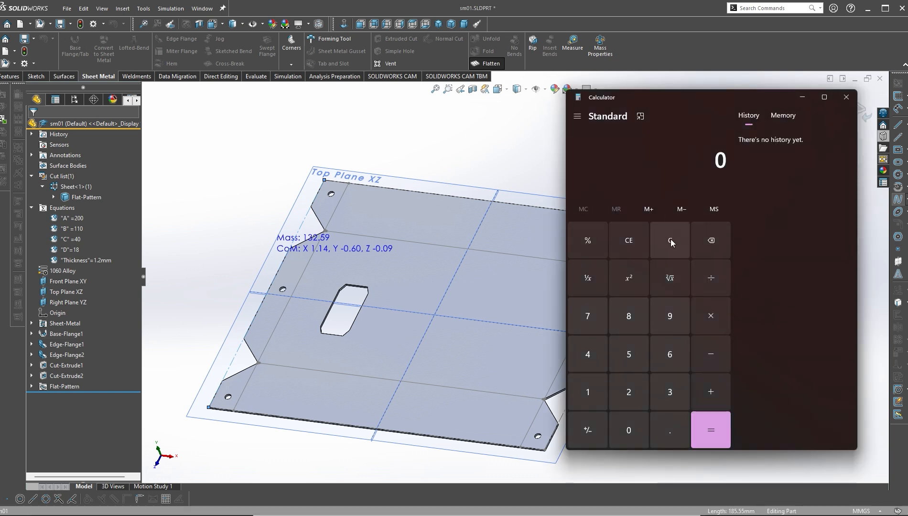
pyautogui.write('185.55')
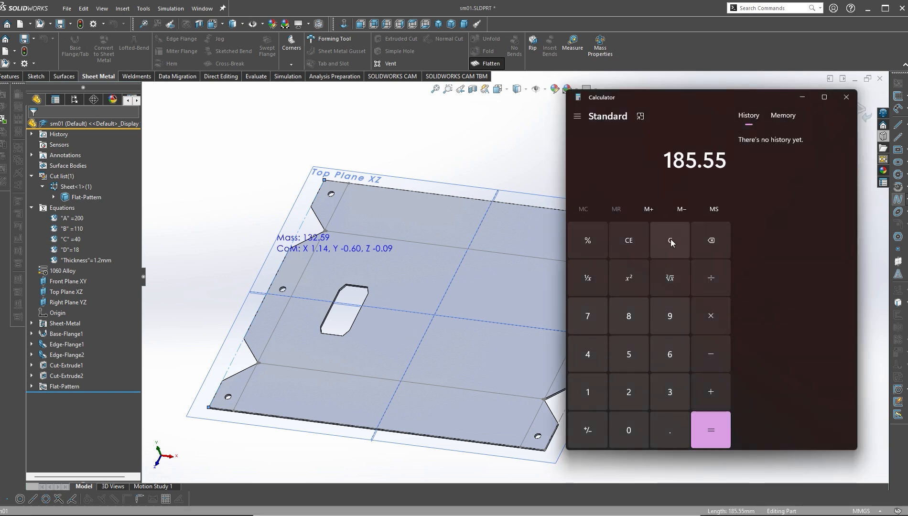
pyautogui.hotkey('alt', 'Tab')
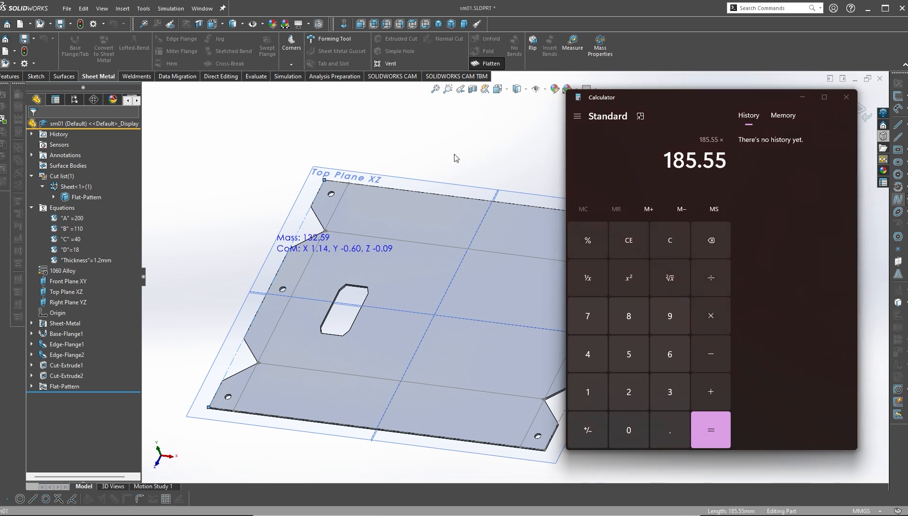
pyautogui.click(456, 200)
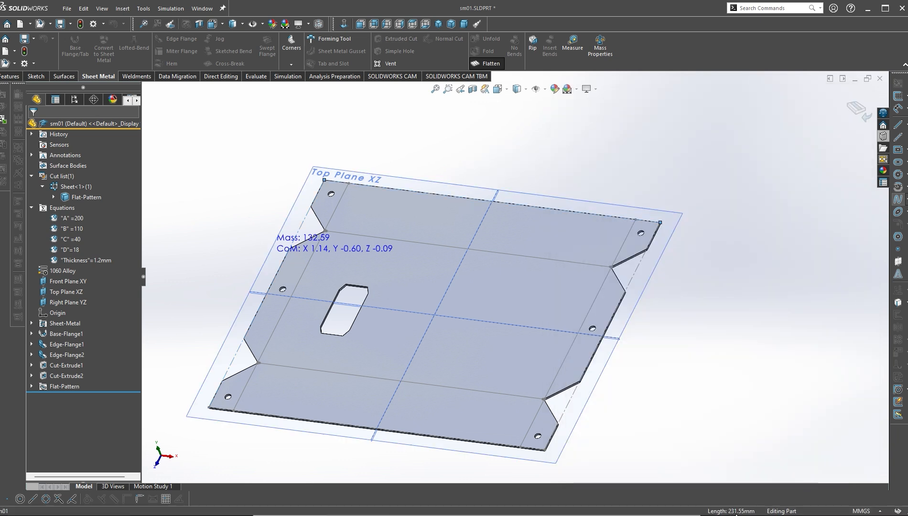
pyautogui.hotkey('alt', 'Tab')
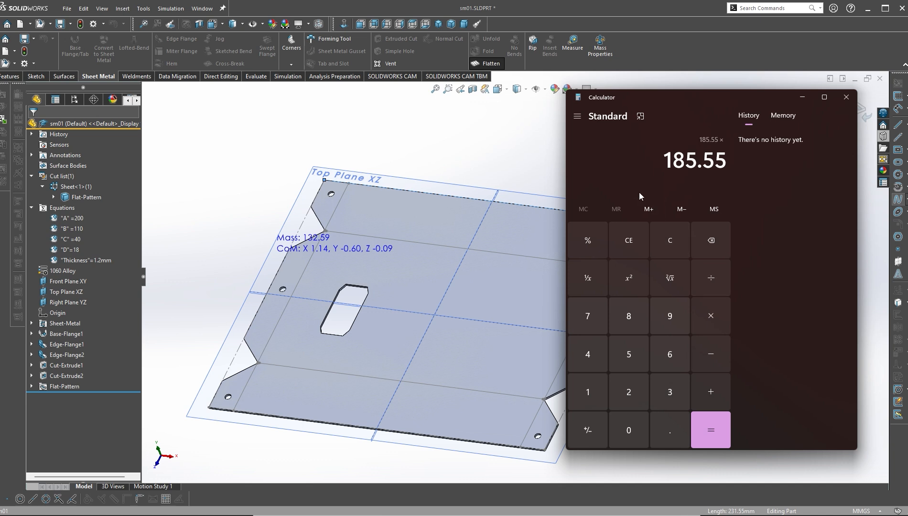
pyautogui.write('231.55')
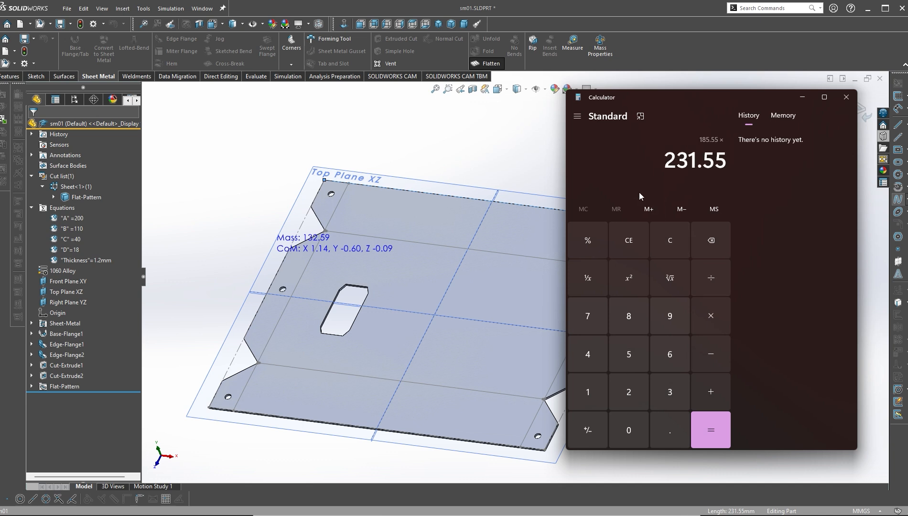
pyautogui.press('Return')
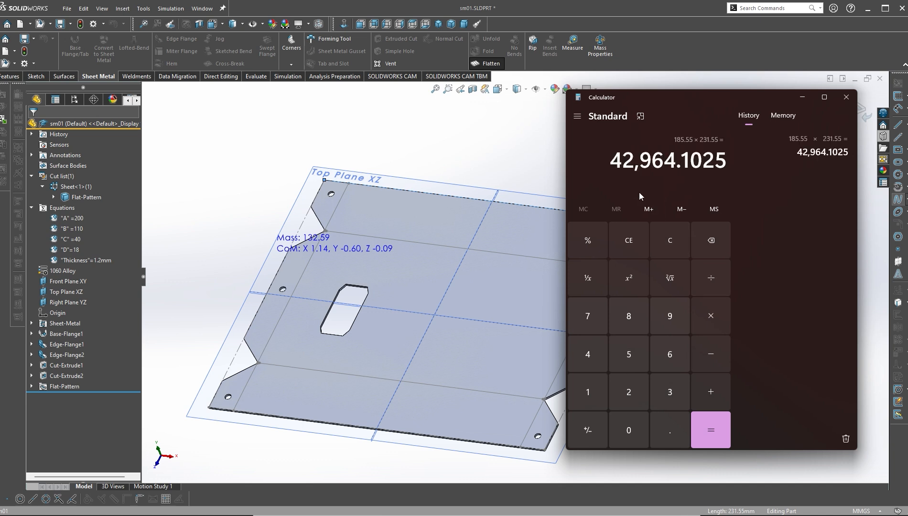
# - Compare the calculated area with the Question 5 entry in the answer key, and close the calculator
pyautogui.hotkey('alt', 'Tab')
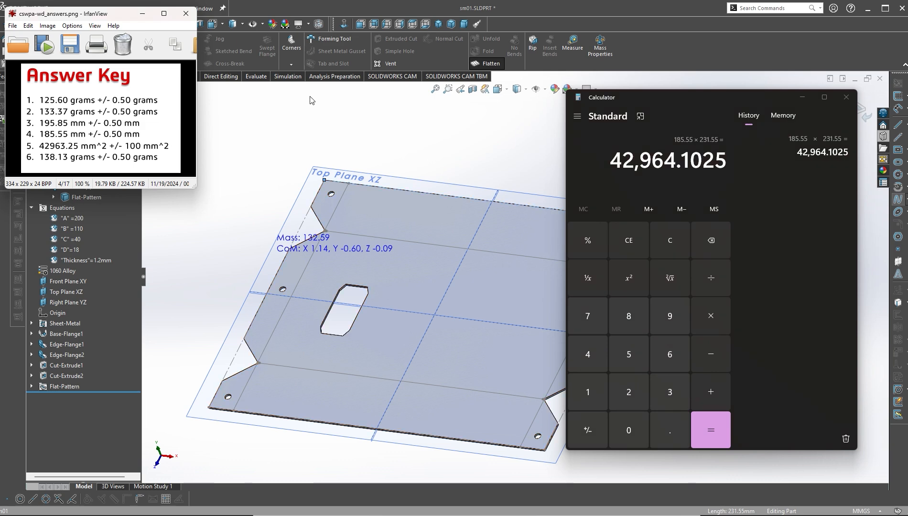
pyautogui.moveTo(133, 17); pyautogui.dragTo(496, 95)
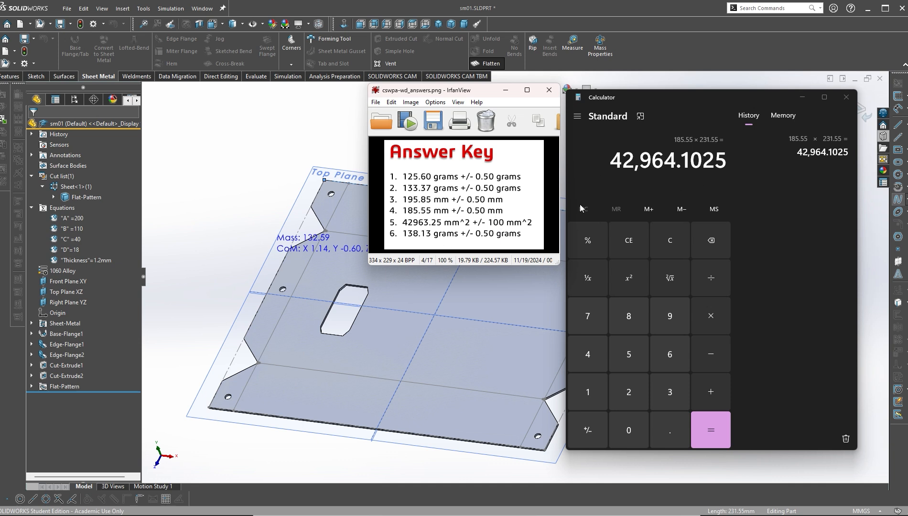
pyautogui.moveTo(461, 90); pyautogui.dragTo(232, 109)
pyautogui.click(846, 97)
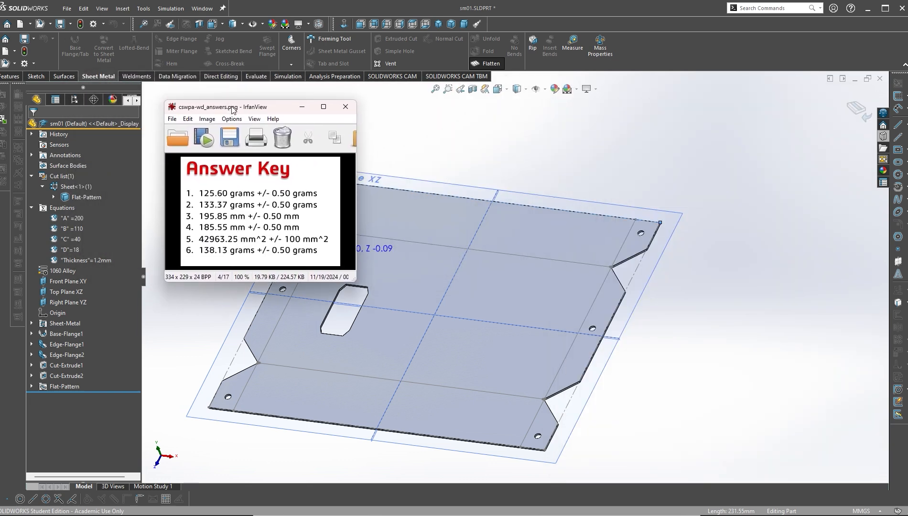
# - Check the Bounding Box Area again in the sheet item's cut-list properties with the property names fully readable, and close them
pyautogui.rightClick(92, 188)
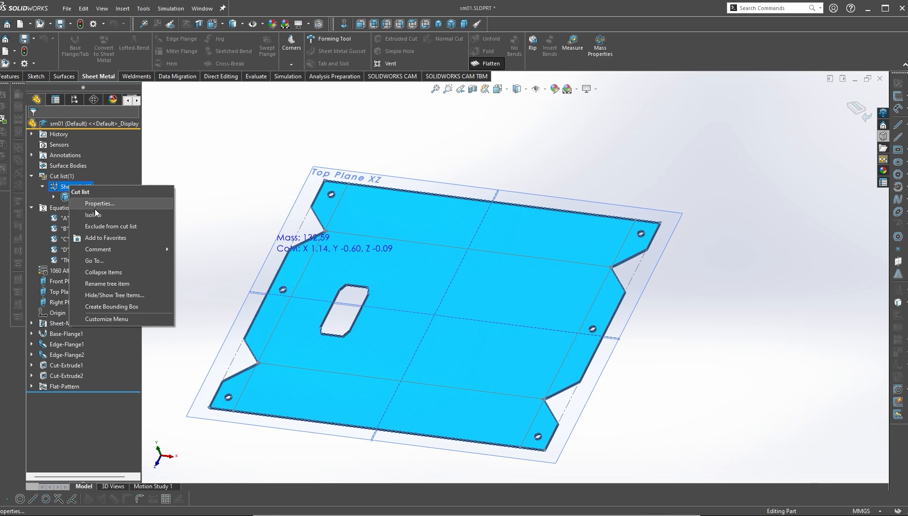
pyautogui.click(420, 299)
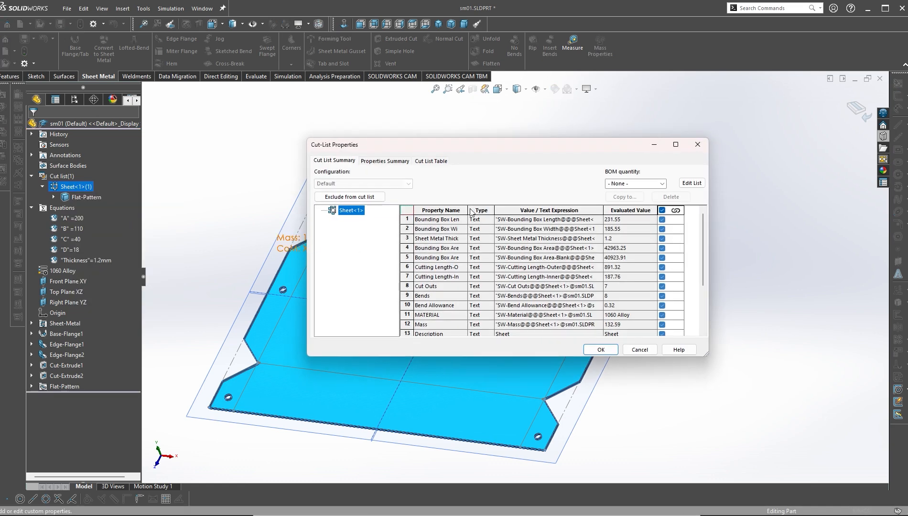
pyautogui.moveTo(467, 210); pyautogui.dragTo(493, 206)
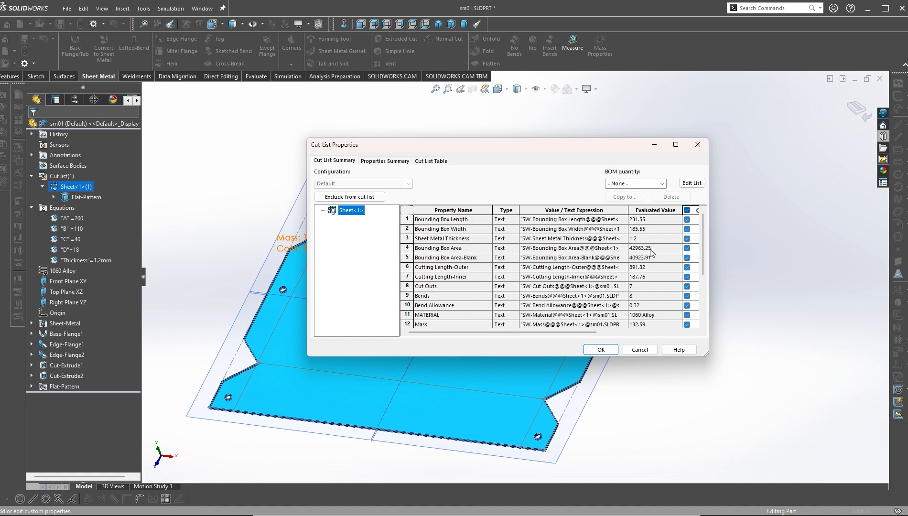
pyautogui.click(697, 145)
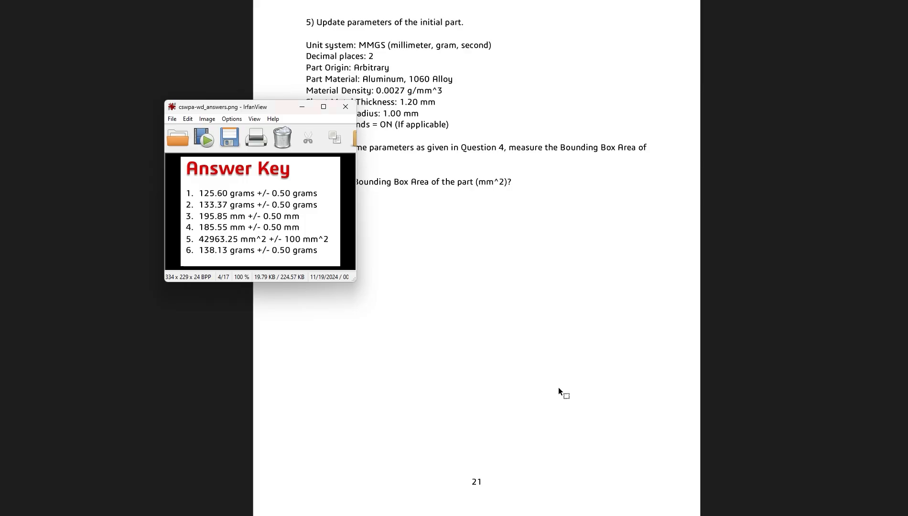
# - Read Question 6 in the test document, including its parameters, the hem requirements and the reference drawings
pyautogui.scroll(-5, 507, 334)
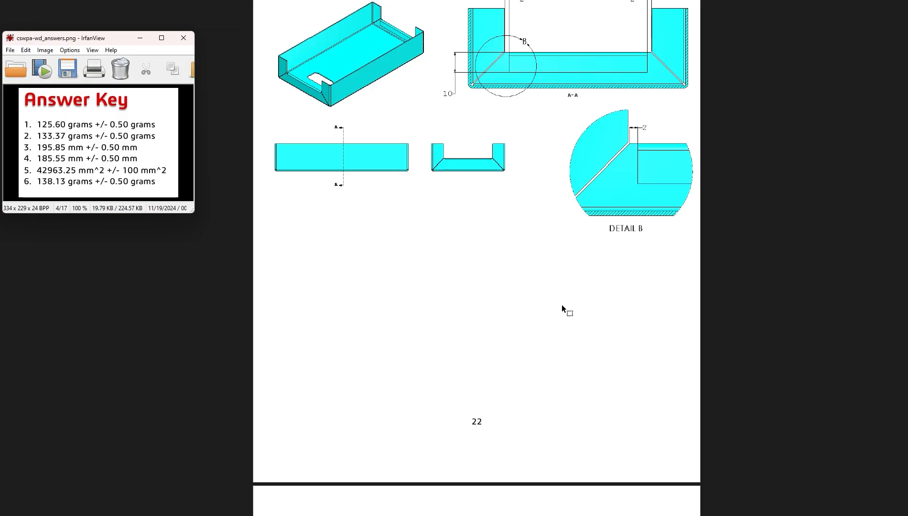
pyautogui.scroll(-6, 560, 306)
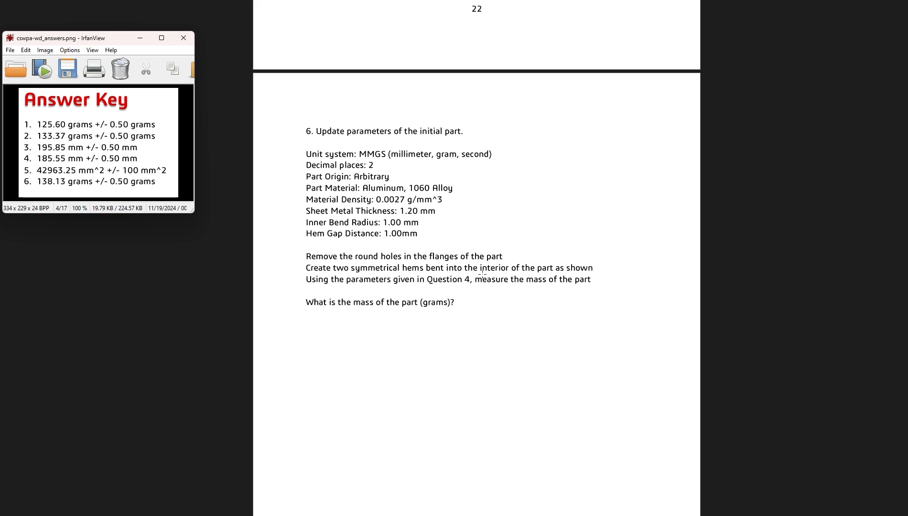
pyautogui.scroll(10, 513, 316)
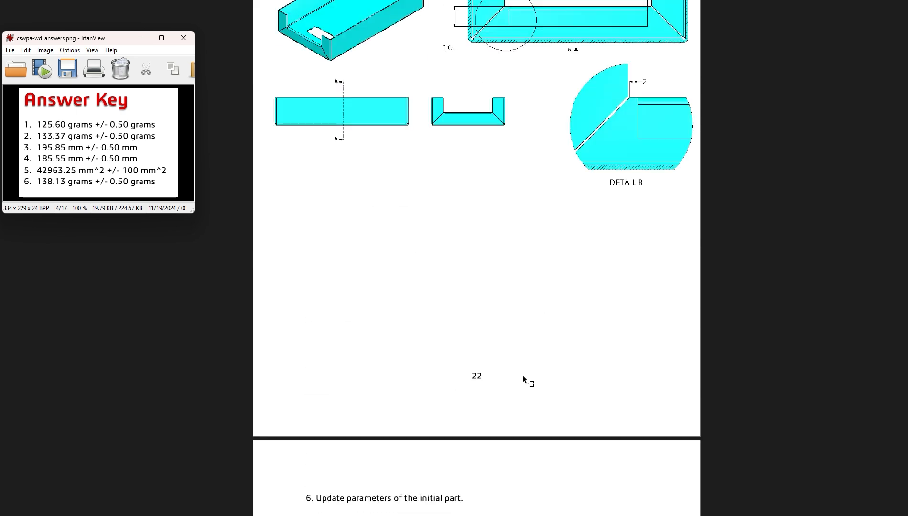
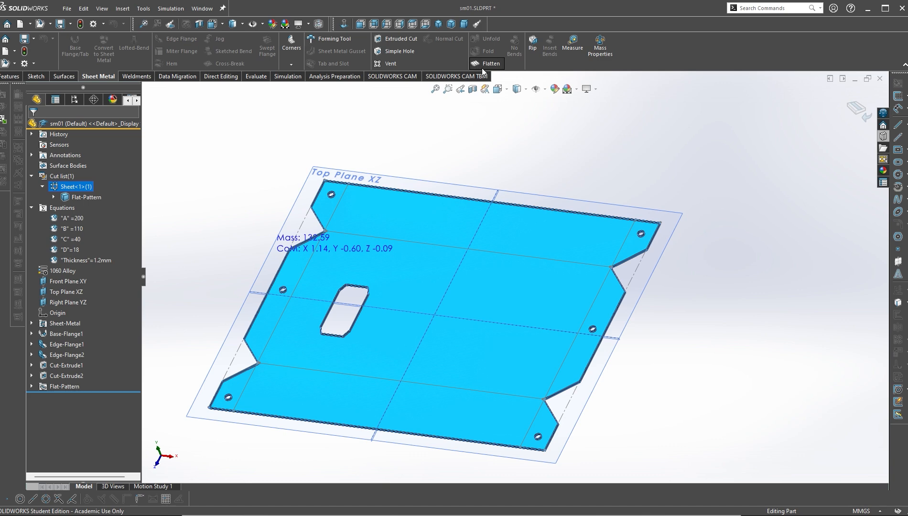
# - Fold the part back and start a 10 mm long hem with a 1 mm gap on the short end flange's top edge, checking the Question 6 drawing
pyautogui.scroll(-5, 324, 265)
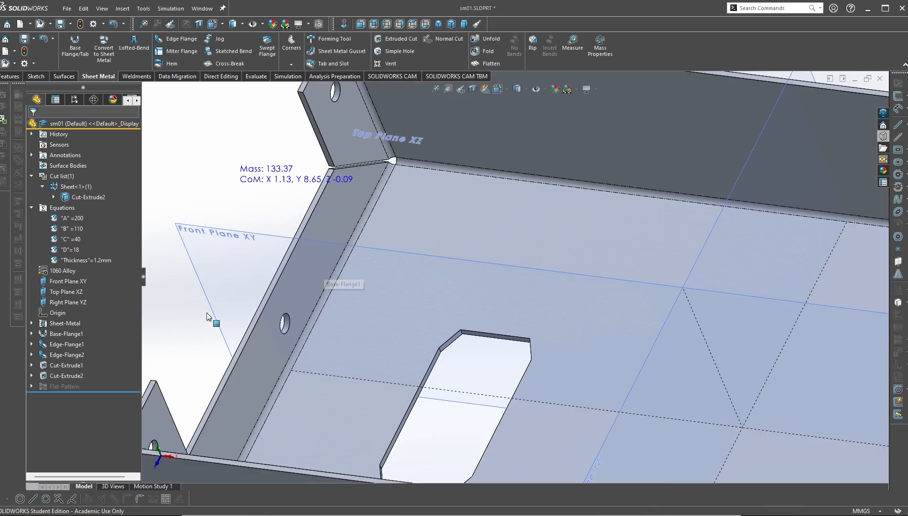
pyautogui.click(264, 305)
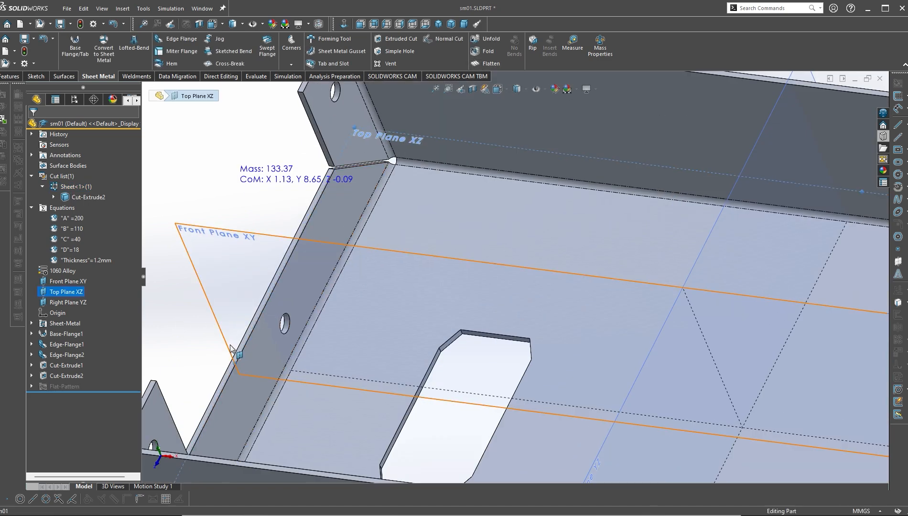
pyautogui.moveTo(265, 304); pyautogui.dragTo(312, 223, button='middle')
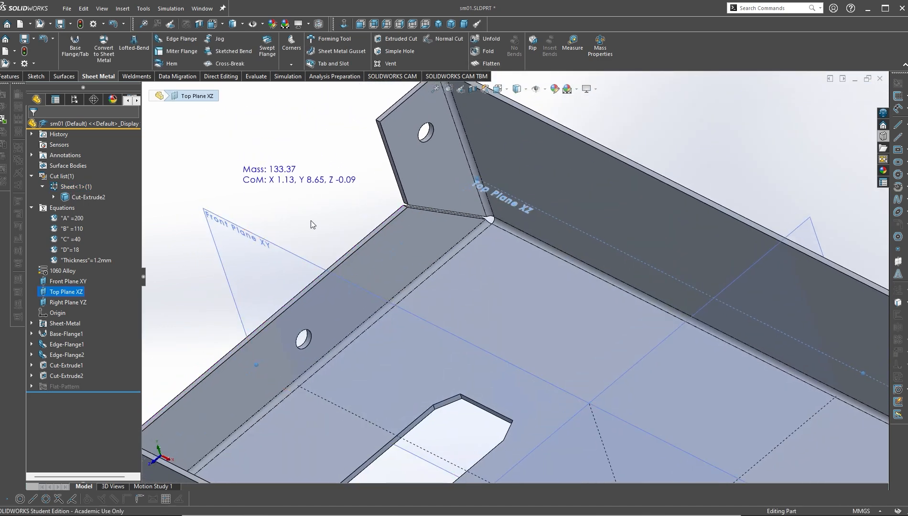
pyautogui.click(399, 214)
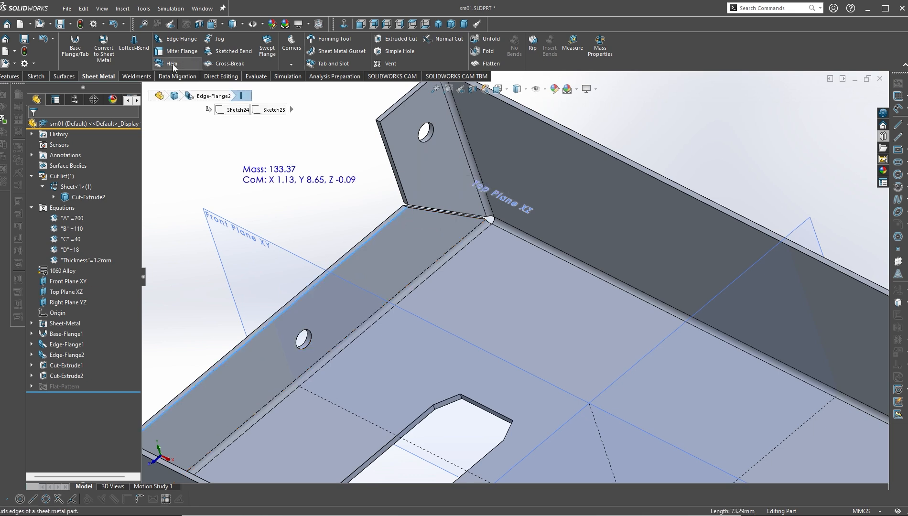
pyautogui.click(185, 65)
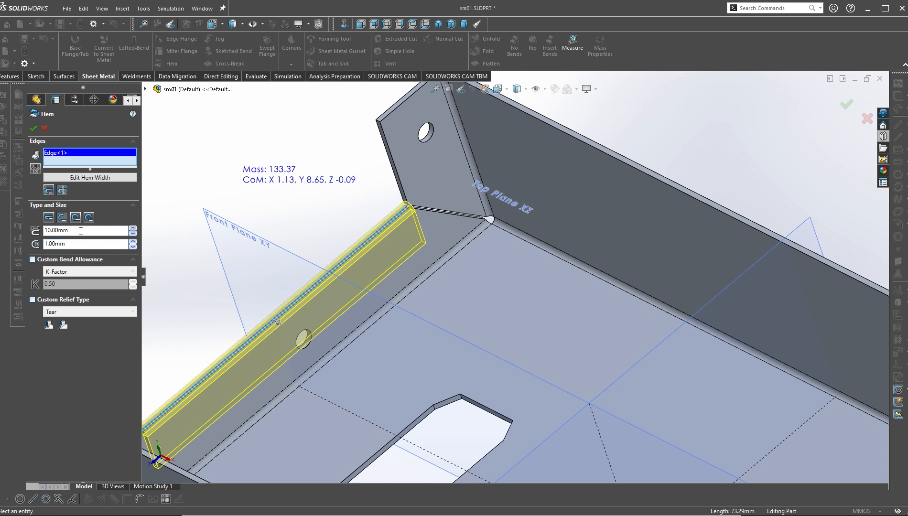
pyautogui.doubleClick(81, 231)
pyautogui.click(71, 242)
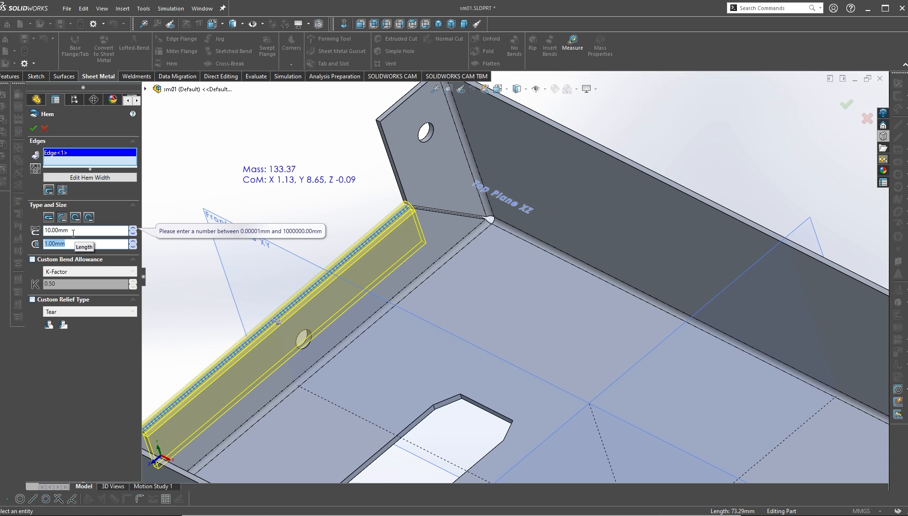
pyautogui.click(73, 233)
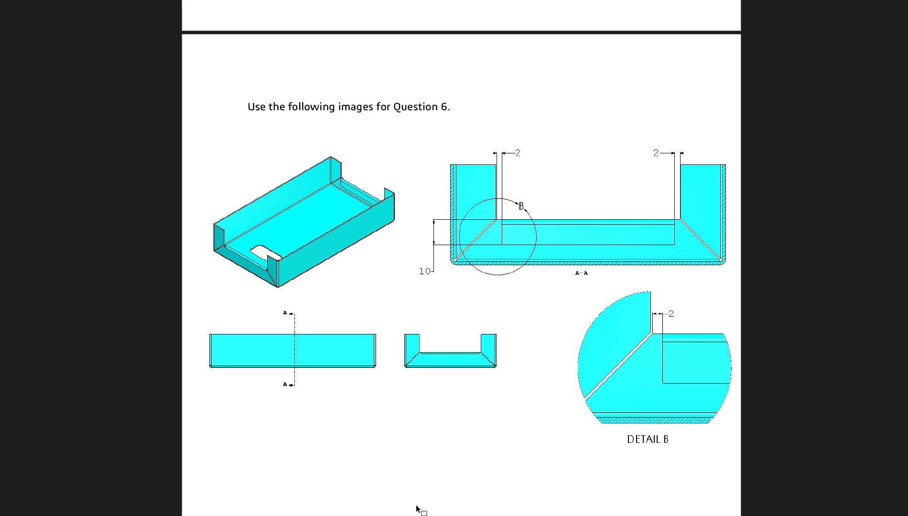
pyautogui.scroll(-12, 427, 423)
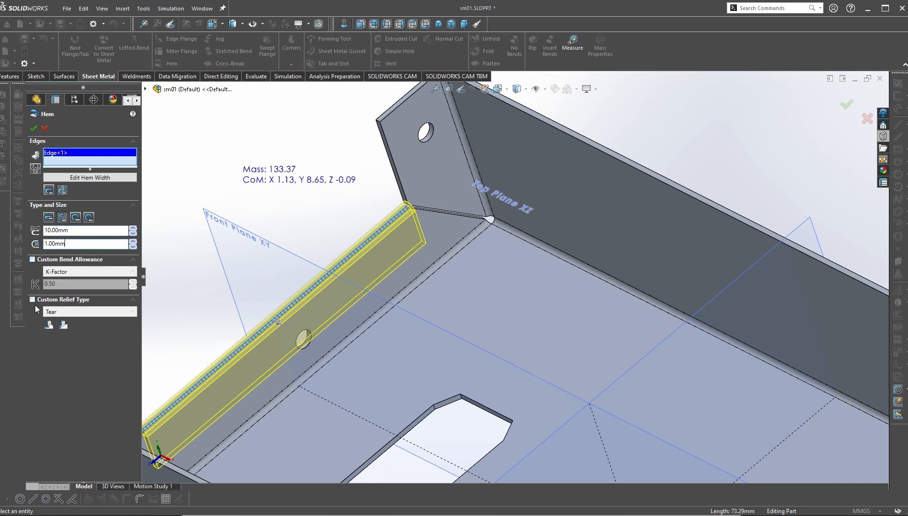
# - Set the hem position to Material Inside and check its preview along the end flange
pyautogui.scroll(1, 391, 354)
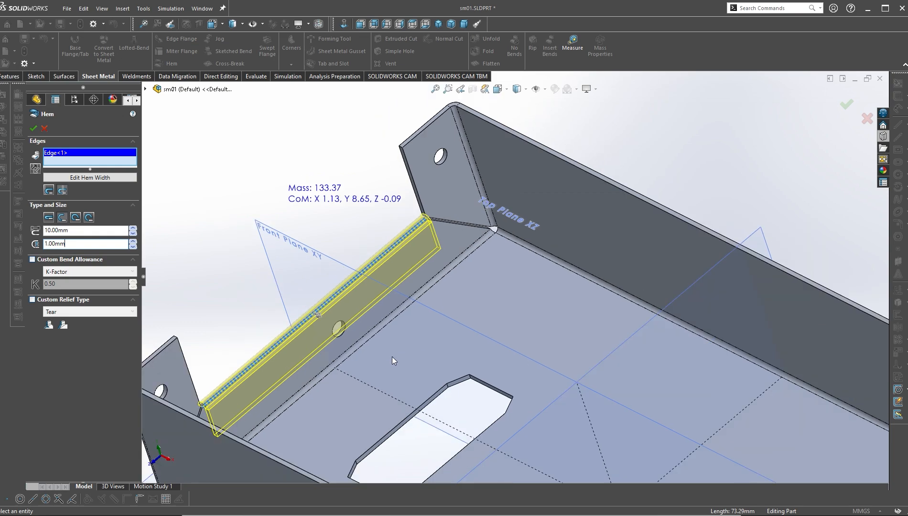
pyautogui.moveTo(391, 357); pyautogui.dragTo(531, 294, button='middle')
pyautogui.scroll(-5, 532, 300)
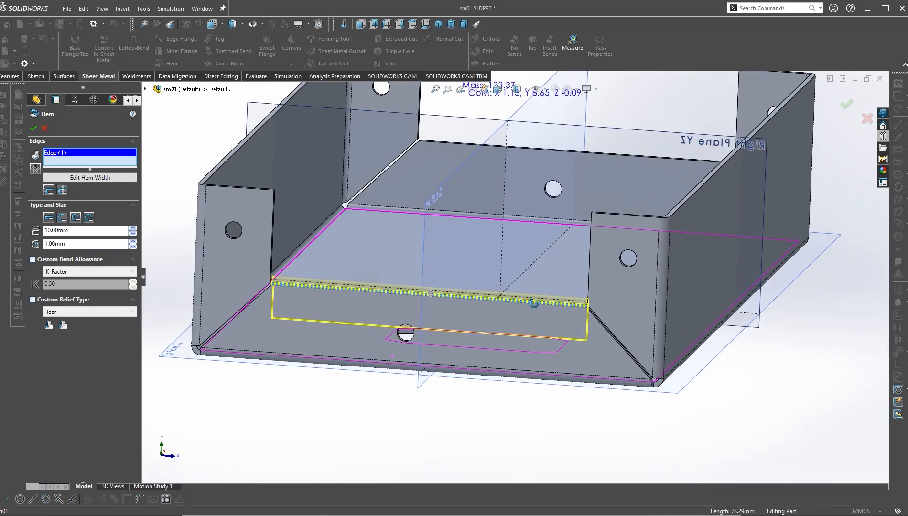
pyautogui.moveTo(582, 317); pyautogui.dragTo(551, 307, button='middle')
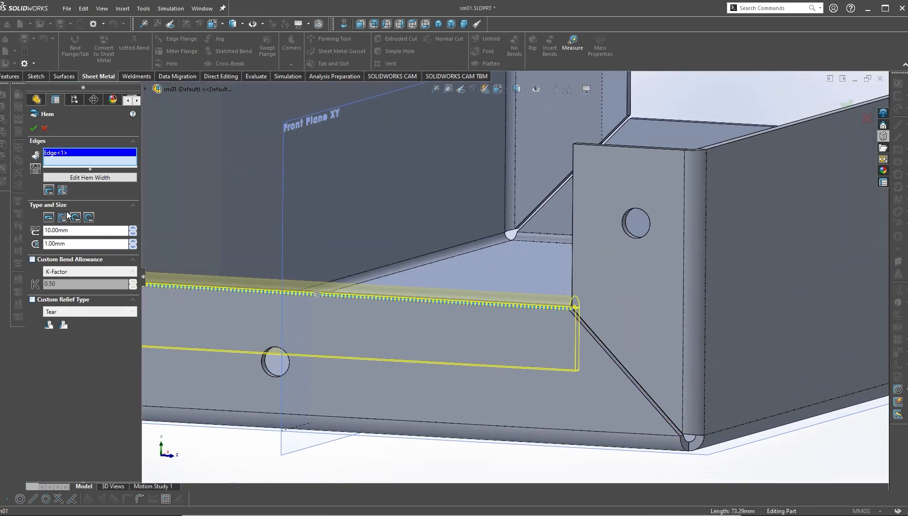
pyautogui.click(51, 191)
pyautogui.moveTo(527, 321); pyautogui.dragTo(476, 313, button='middle')
pyautogui.moveTo(419, 312); pyautogui.dragTo(332, 245, button='middle')
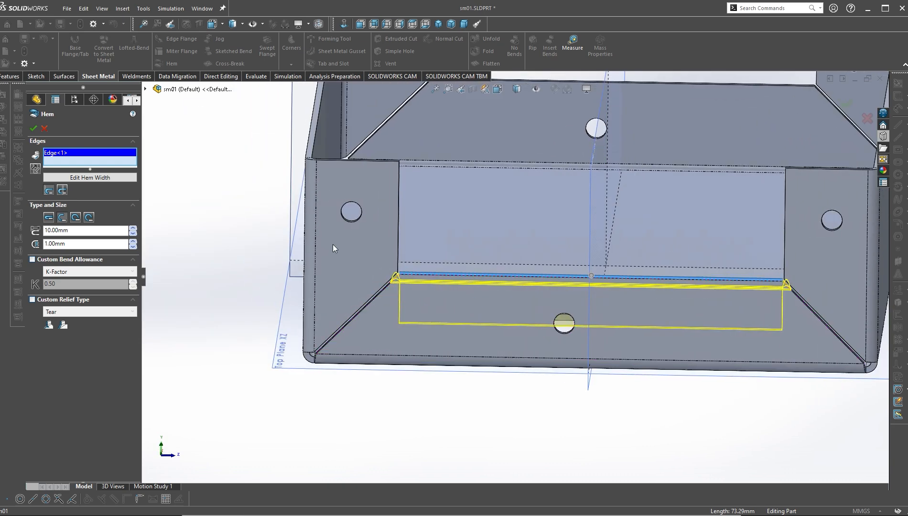
# - Edit the hem's width profile and pull both of its end points inward from the end flange's corners
pyautogui.click(92, 177)
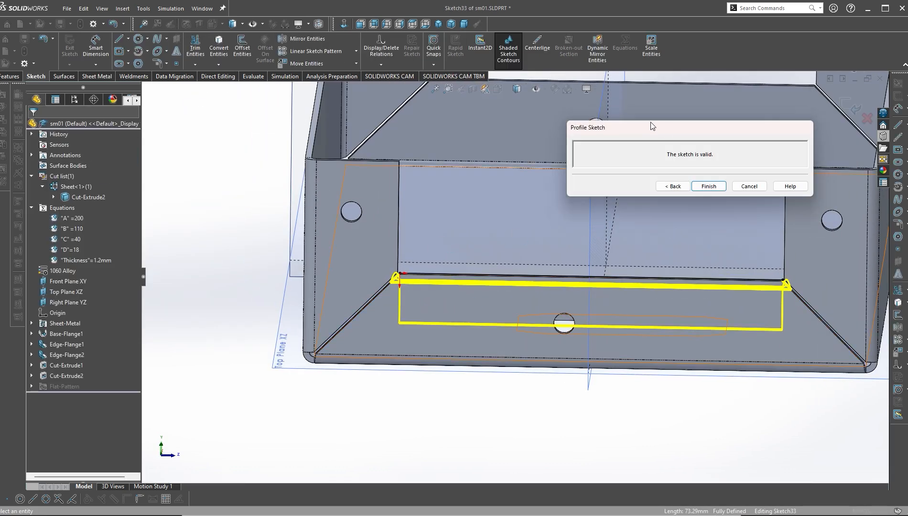
pyautogui.moveTo(653, 126); pyautogui.dragTo(363, 150)
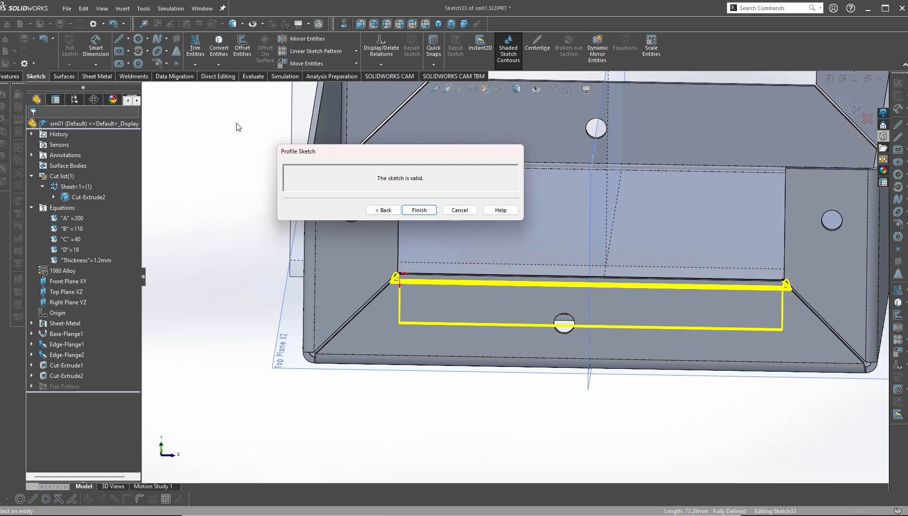
pyautogui.scroll(-4, 403, 260)
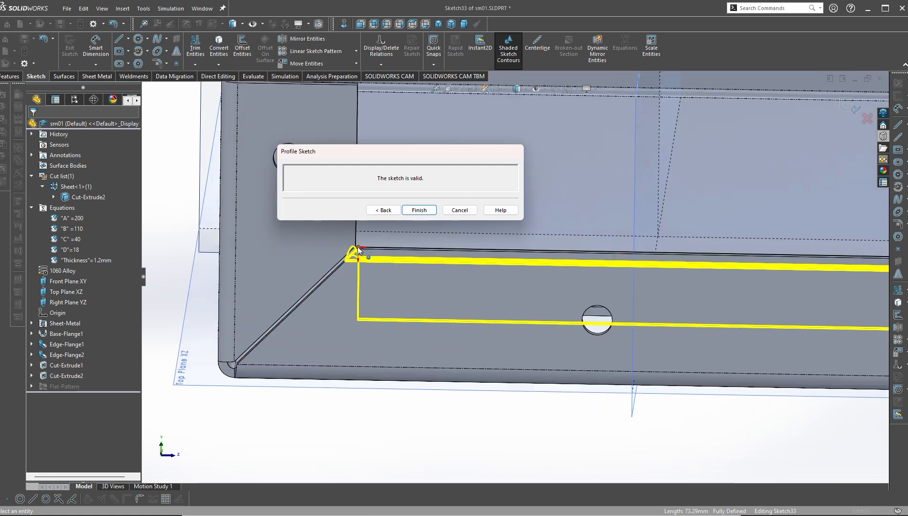
pyautogui.click(359, 250)
pyautogui.scroll(5, 402, 256)
pyautogui.scroll(-5, 629, 305)
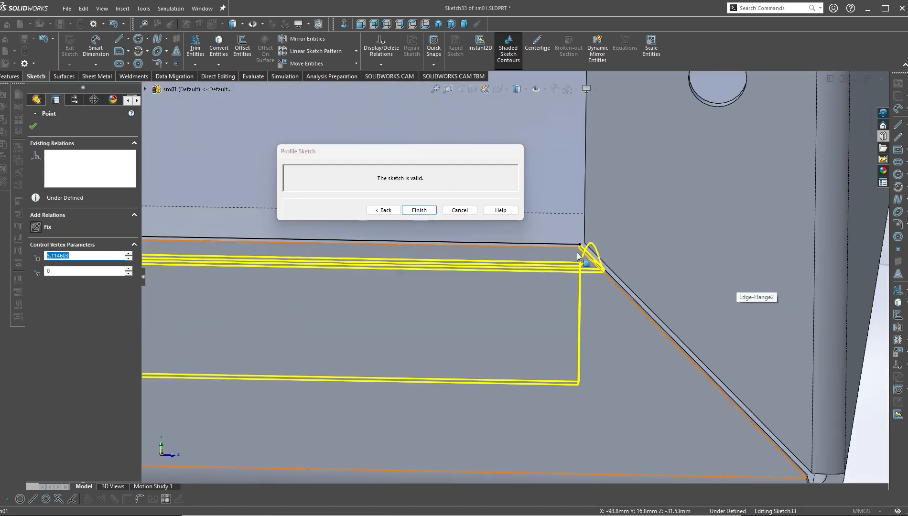
pyautogui.moveTo(579, 246); pyautogui.dragTo(528, 243)
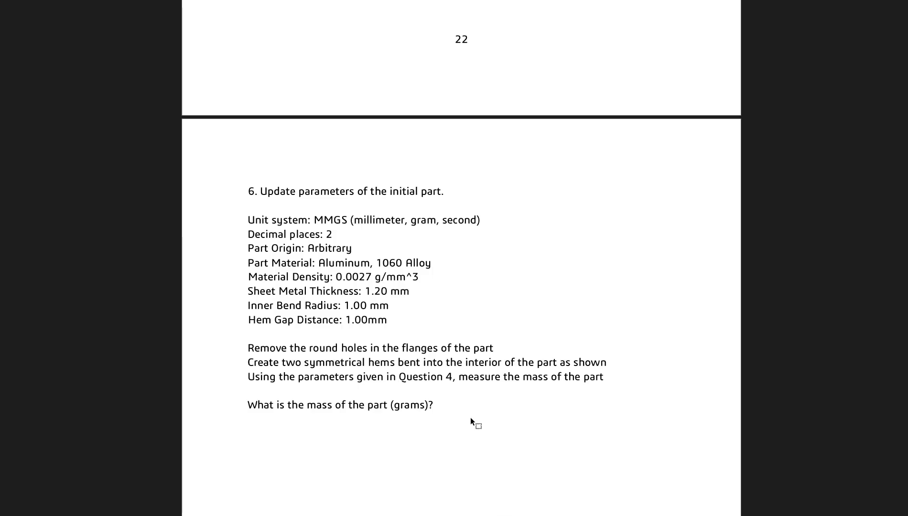
# - Check the Question 6 requirements and dimension one end of the hem profile 2 mm from the adjacent vertical flange edge
pyautogui.scroll(10, 470, 417)
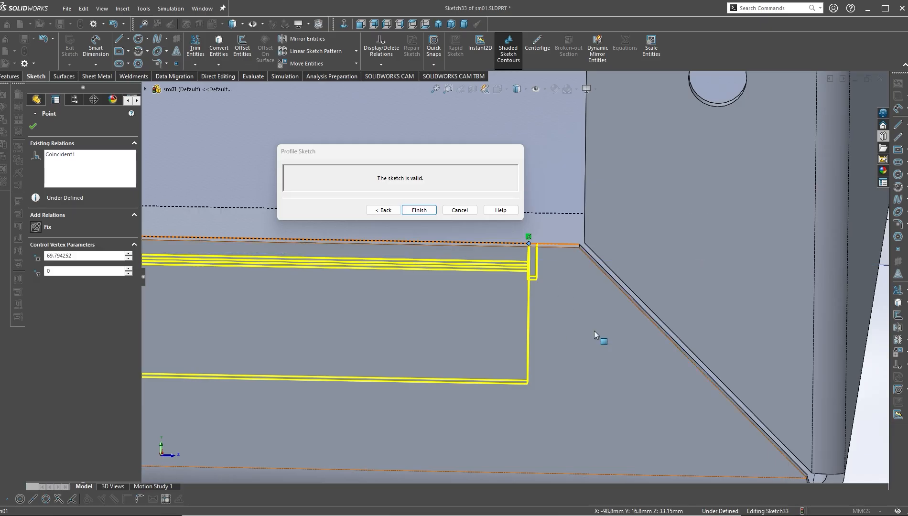
pyautogui.click(594, 331)
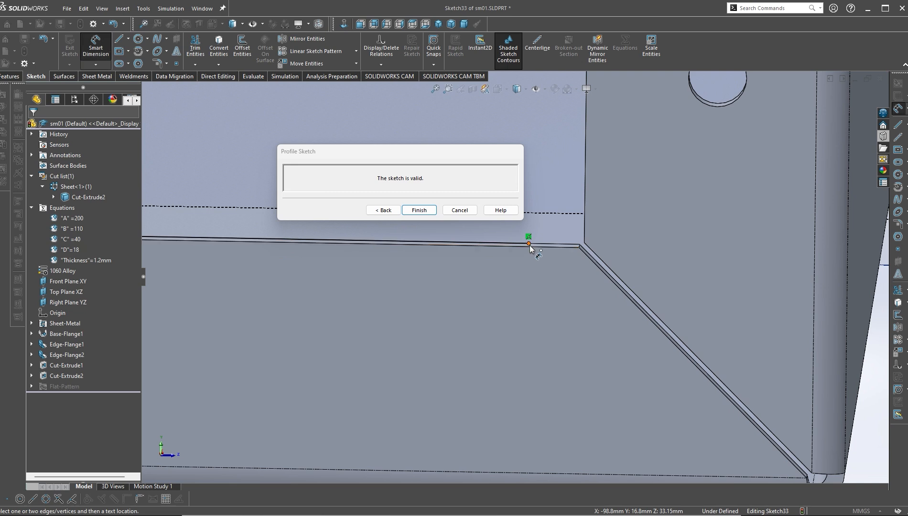
pyautogui.click(529, 243)
pyautogui.click(586, 198)
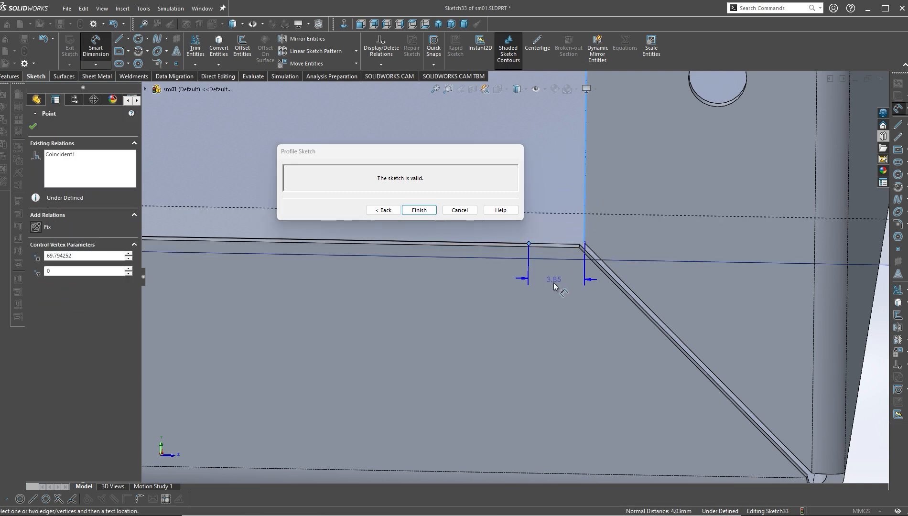
pyautogui.click(554, 284)
pyautogui.press('Return')
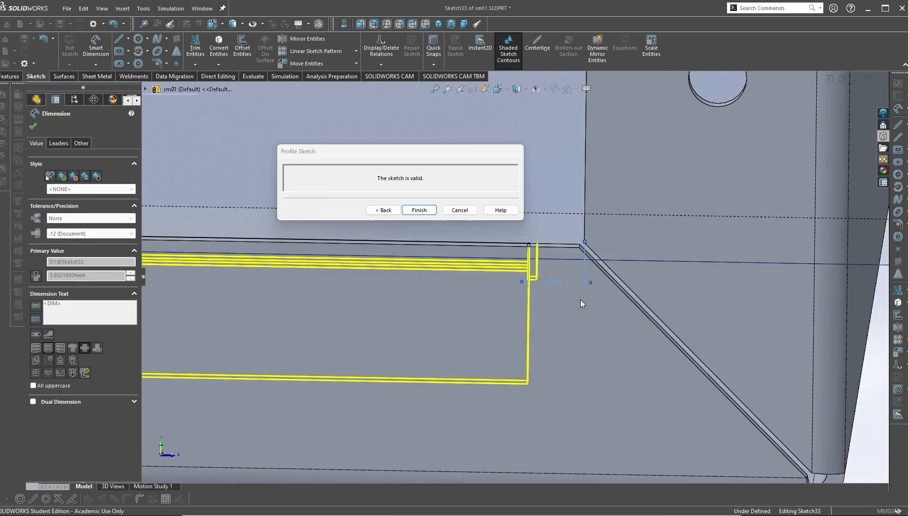
pyautogui.scroll(5, 505, 262)
pyautogui.scroll(-5, 536, 258)
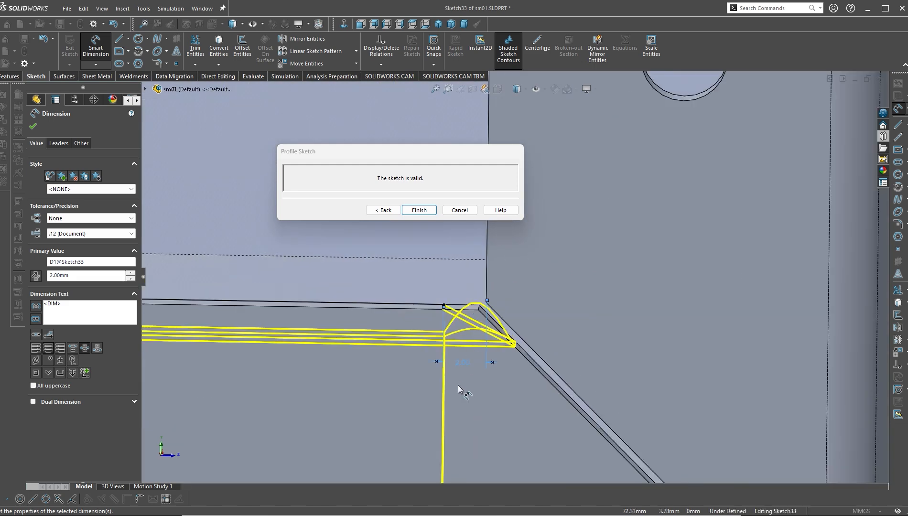
# - Dimension the opposite end of the hem profile 2 mm from its adjacent vertical flange edge
pyautogui.moveTo(458, 386)
pyautogui.mouseDown(button='middle')
pyautogui.moveTo(440, 377)
pyautogui.moveTo(471, 393)
pyautogui.mouseUp(button='middle')
pyautogui.scroll(6, 472, 393)
pyautogui.scroll(-4, 190, 334)
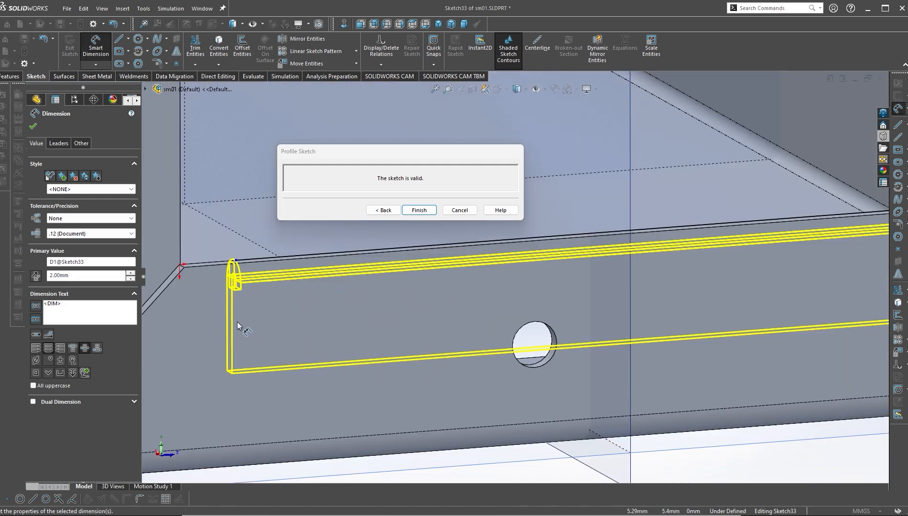
pyautogui.click(235, 261)
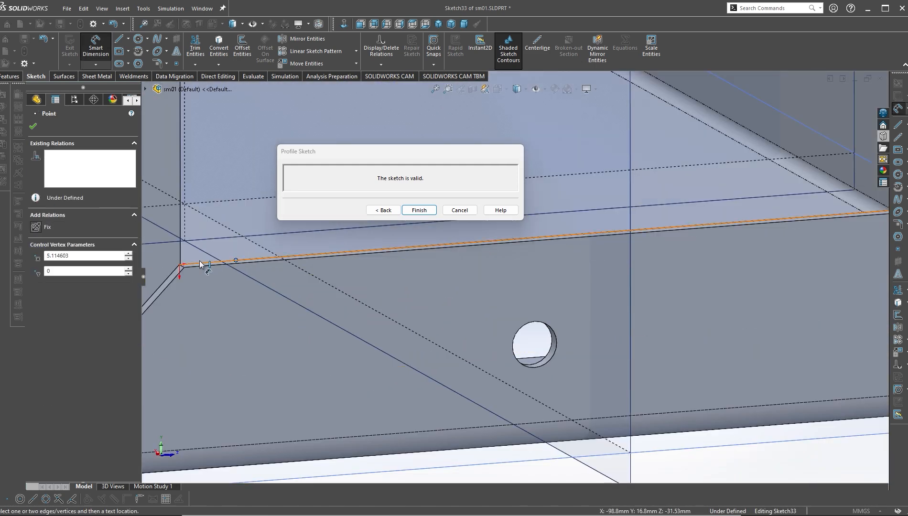
pyautogui.click(181, 254)
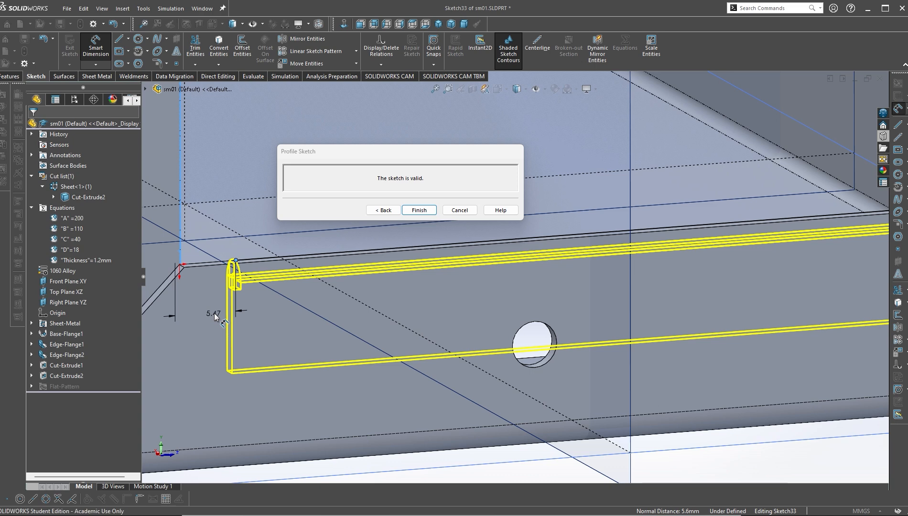
pyautogui.click(215, 314)
pyautogui.press('Return')
# - Review the fully dimensioned hem profile and finish it to create the hem on the end flange
pyautogui.scroll(8, 526, 268)
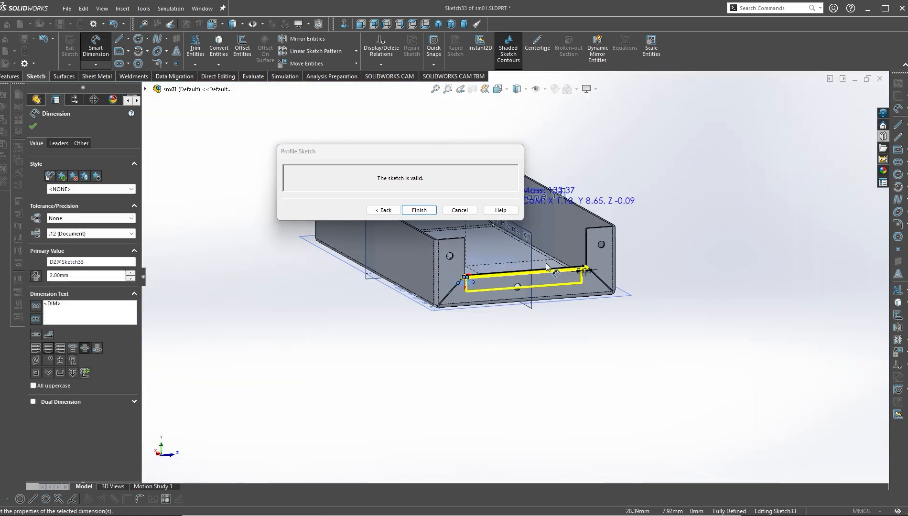
pyautogui.moveTo(545, 263); pyautogui.dragTo(484, 323, button='middle')
pyautogui.scroll(-6, 481, 326)
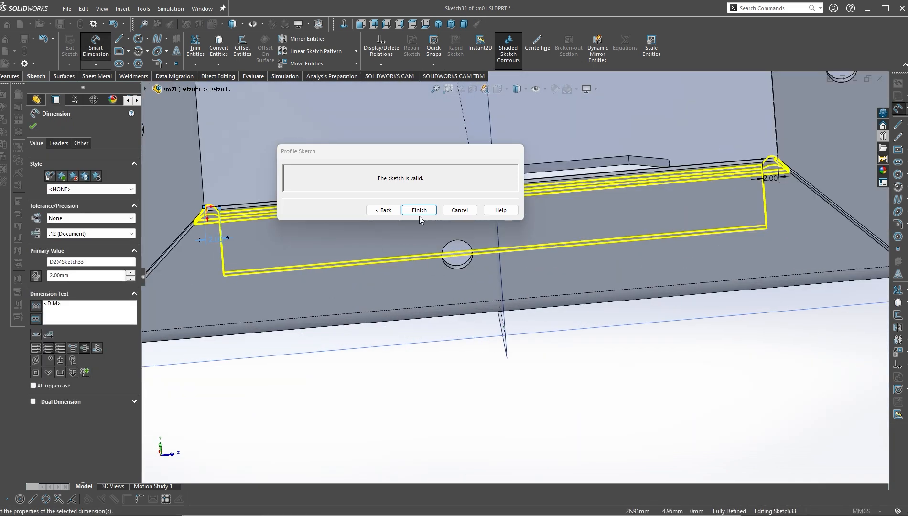
pyautogui.click(419, 214)
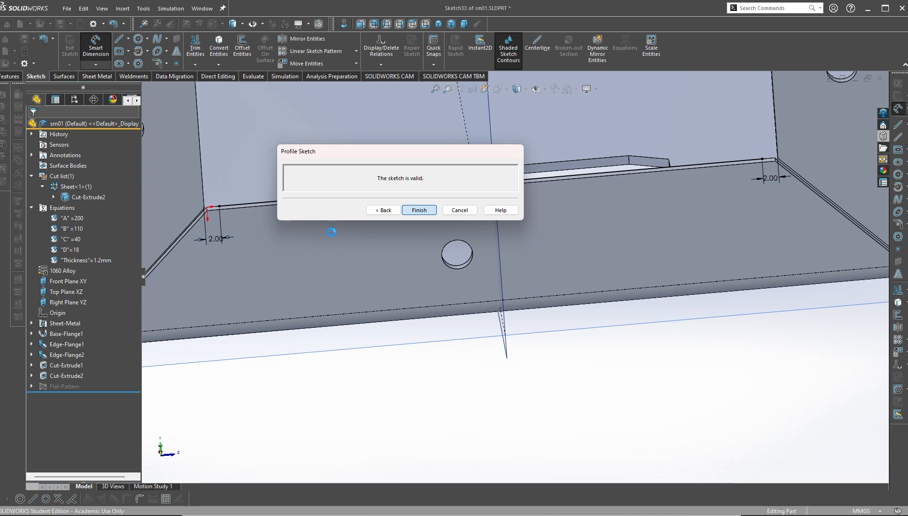
# - Examine the new hem's bend and cut end inside the enclosure, next to the side wall and corner flange
pyautogui.moveTo(551, 257); pyautogui.dragTo(470, 278, button='middle')
pyautogui.scroll(4, 573, 282)
pyautogui.moveTo(628, 292); pyautogui.dragTo(588, 272, button='middle')
pyautogui.scroll(-4, 693, 227)
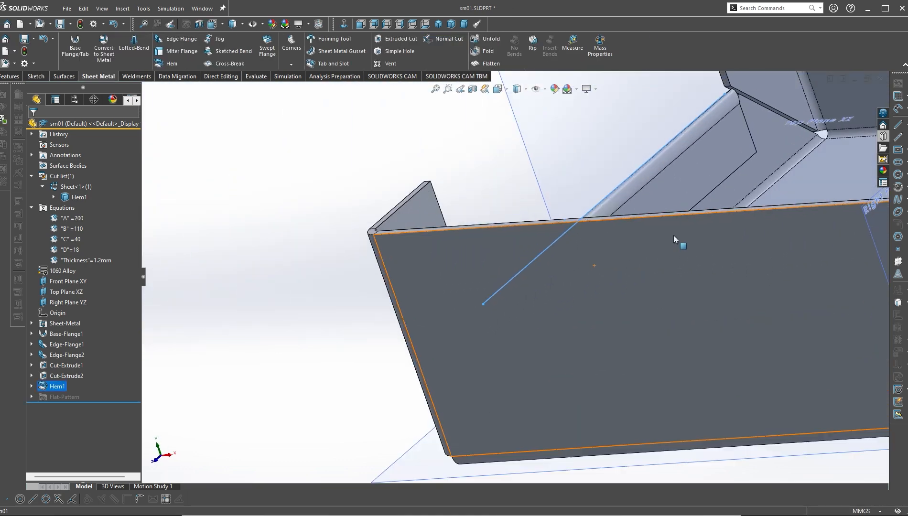
pyautogui.moveTo(674, 235); pyautogui.dragTo(732, 251, button='middle')
pyautogui.scroll(3, 517, 270)
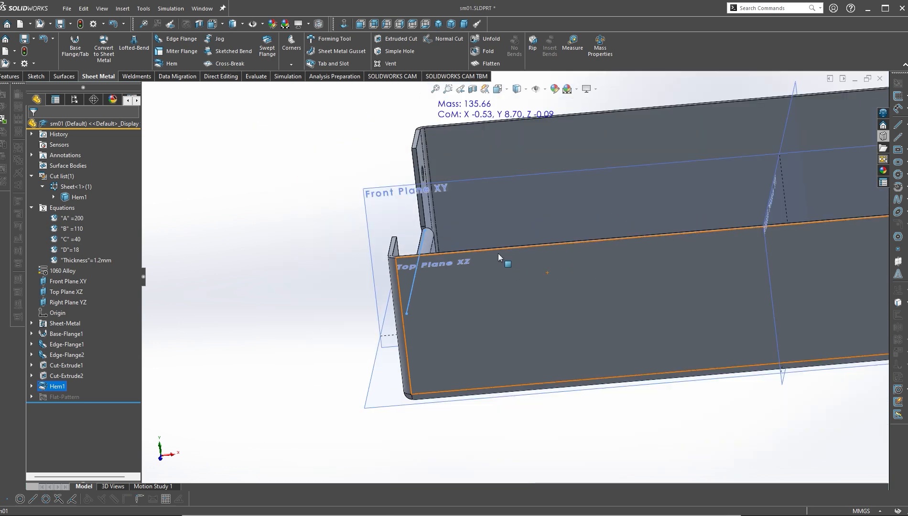
pyautogui.moveTo(499, 254); pyautogui.dragTo(448, 324, button='middle')
pyautogui.scroll(-4, 523, 247)
pyautogui.scroll(-5, 502, 273)
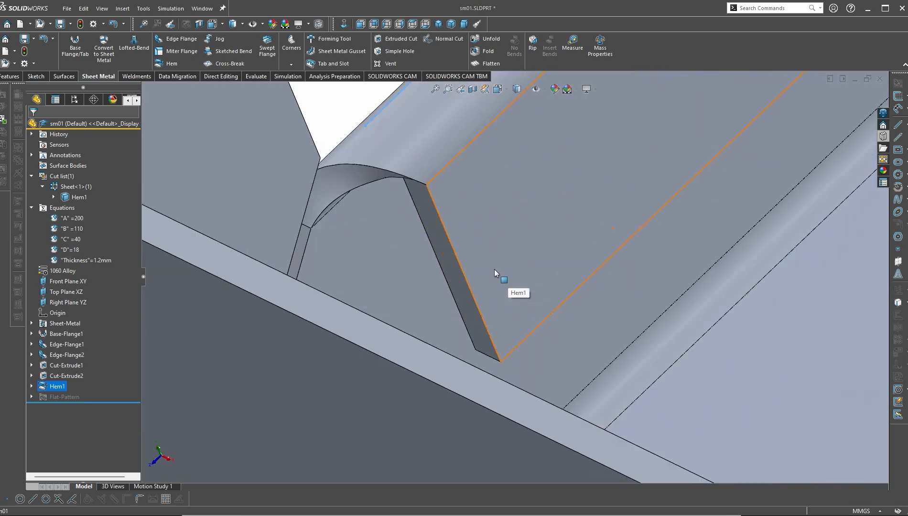
pyautogui.scroll(5, 495, 269)
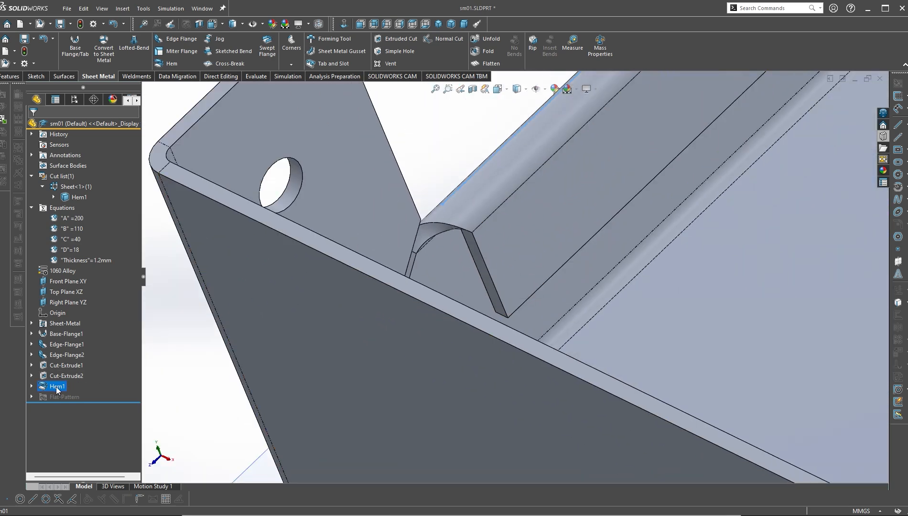
# - Reopen the hem, compare the Bend Outside and Material Inside positions, and enable a custom Rectangular relief with ratio 0.50
pyautogui.rightClick(56, 390)
pyautogui.click(67, 366)
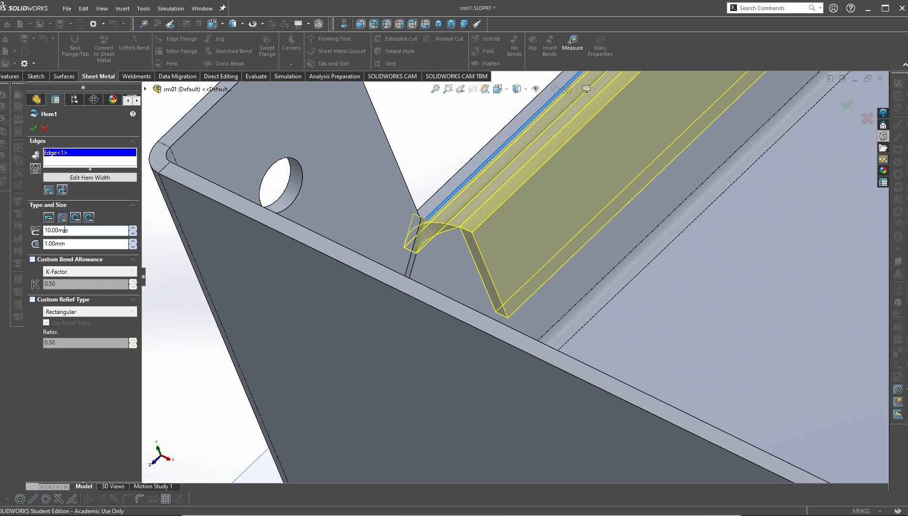
pyautogui.click(61, 192)
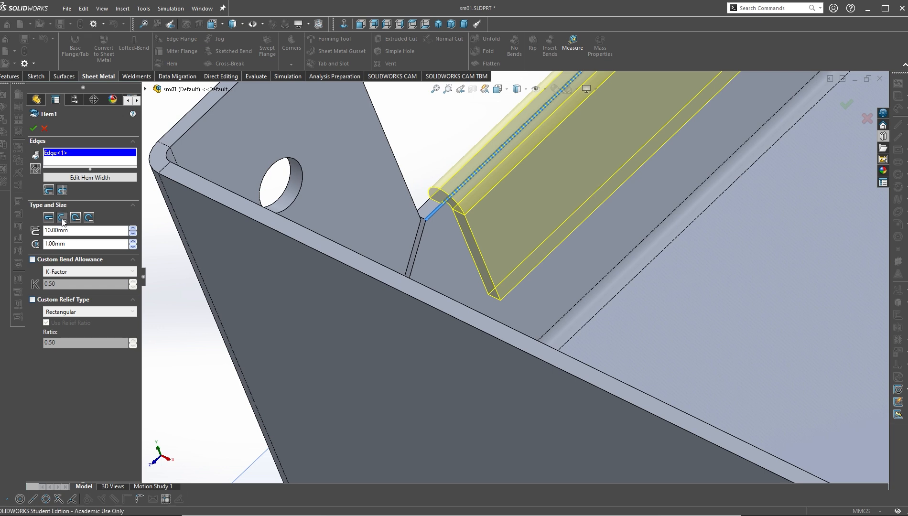
pyautogui.click(51, 192)
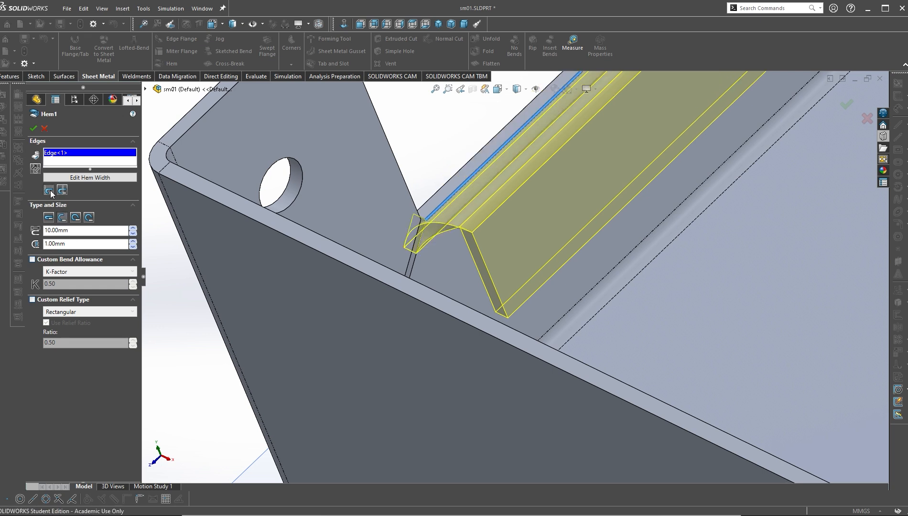
pyautogui.click(32, 300)
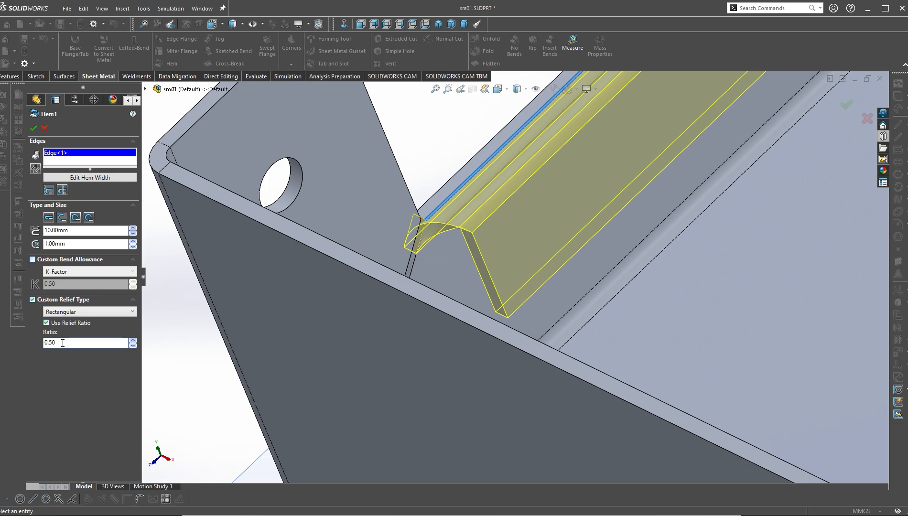
pyautogui.scroll(5, 666, 226)
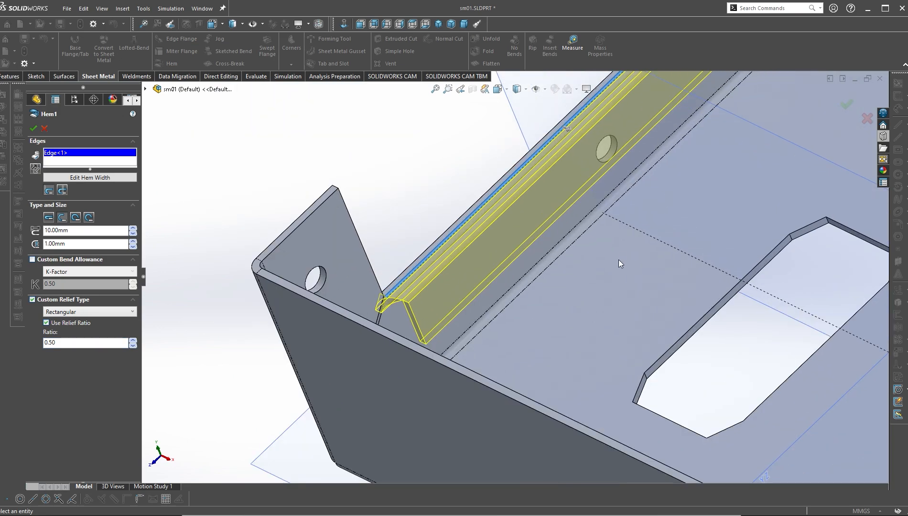
pyautogui.scroll(2, 635, 233)
pyautogui.scroll(-6, 597, 232)
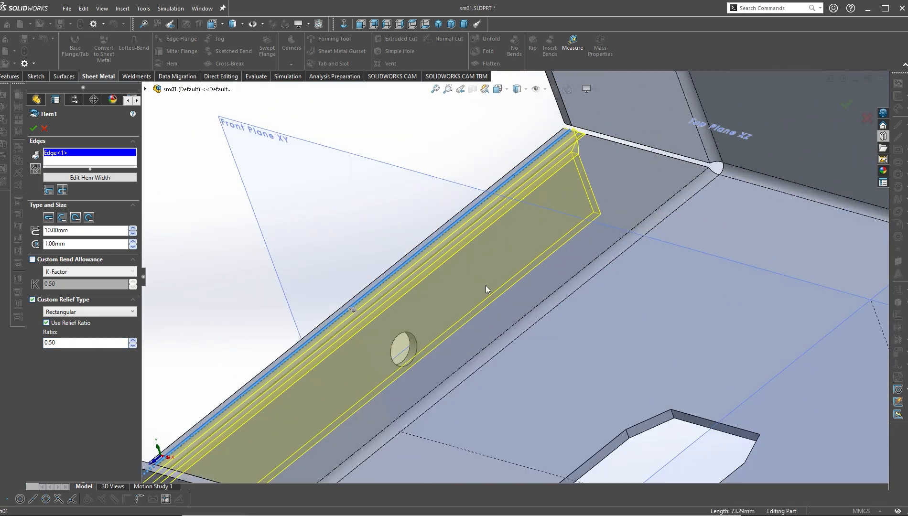
pyautogui.moveTo(486, 286); pyautogui.dragTo(501, 330, button='middle')
pyautogui.moveTo(392, 275); pyautogui.dragTo(433, 246, button='middle')
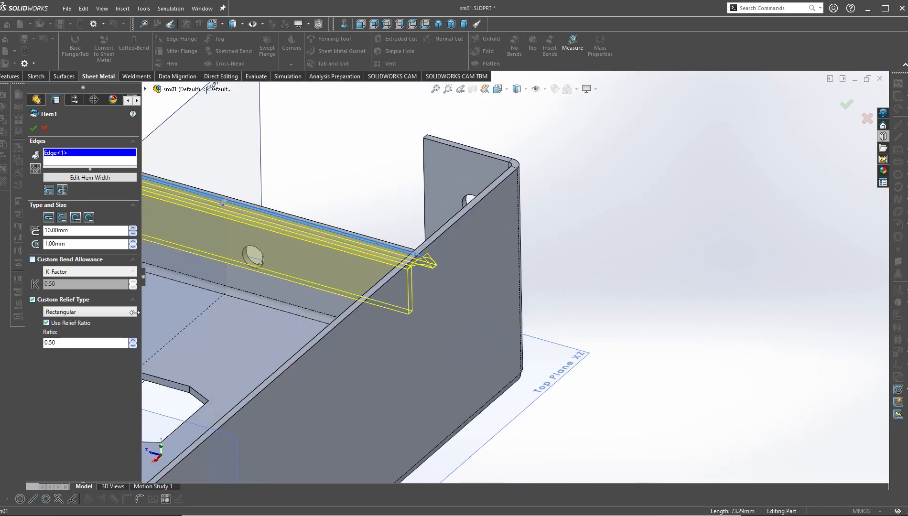
# - Set the hem position to Bend Outside, check the preview at the flange corners, and accept the hem
pyautogui.click(61, 190)
pyautogui.moveTo(478, 268); pyautogui.dragTo(491, 228, button='middle')
pyautogui.scroll(2, 387, 316)
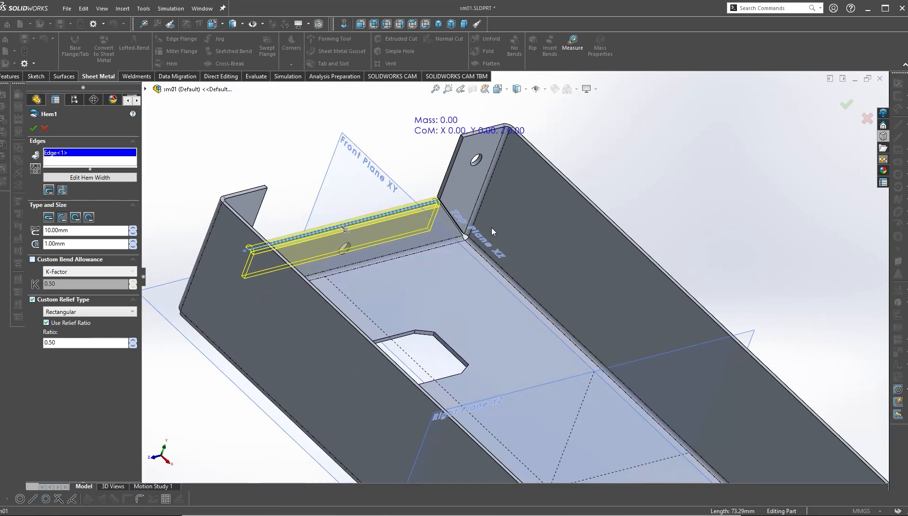
pyautogui.scroll(-6, 492, 228)
pyautogui.scroll(3, 222, 259)
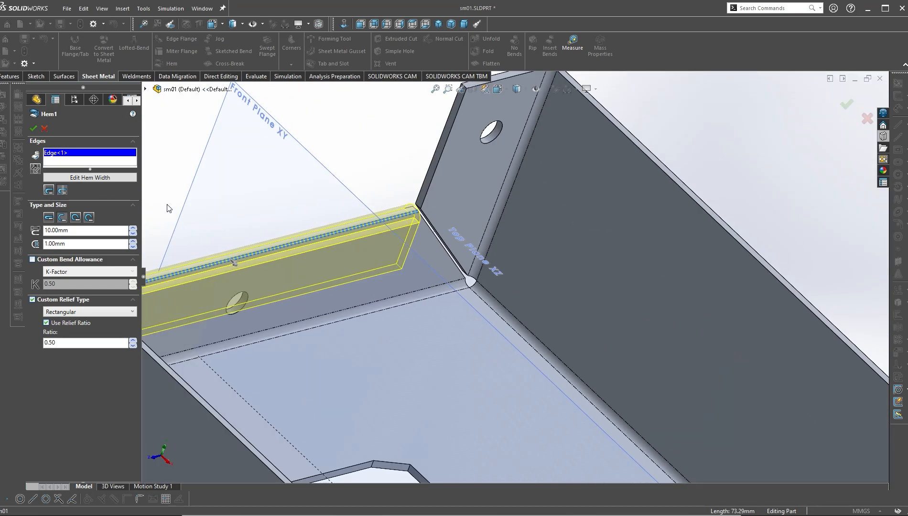
pyautogui.click(33, 129)
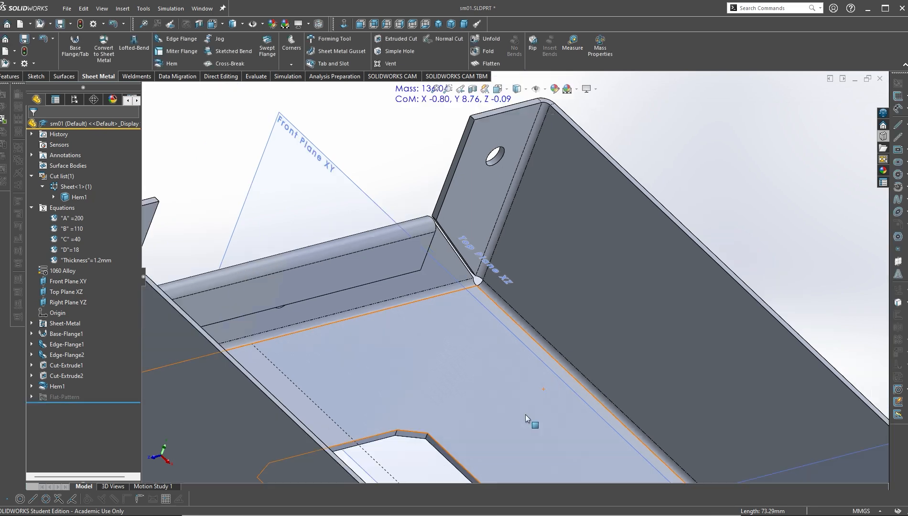
# - Start a hem on the upper inner edge of the opposite end flange, bent into the enclosure
pyautogui.scroll(3, 525, 414)
pyautogui.moveTo(525, 414); pyautogui.dragTo(481, 329, button='middle')
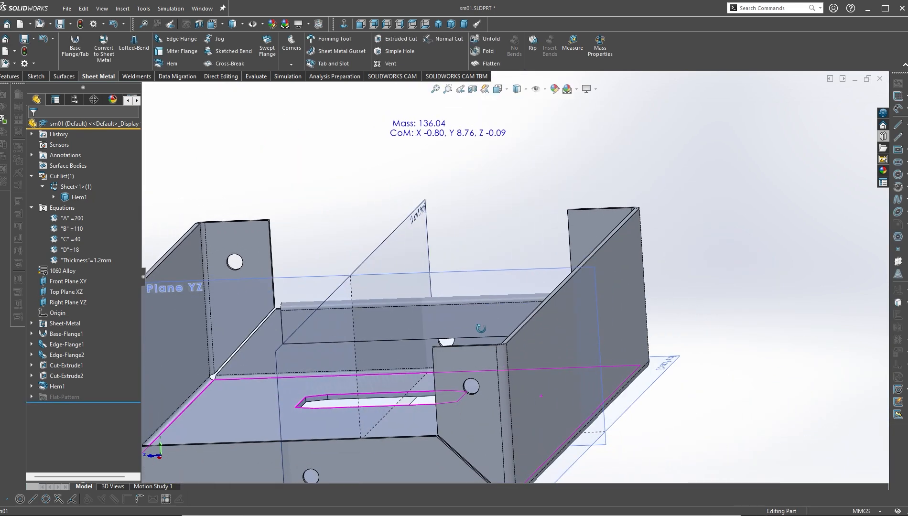
pyautogui.scroll(4, 481, 328)
pyautogui.moveTo(383, 415); pyautogui.dragTo(361, 408, button='middle')
pyautogui.scroll(-6, 361, 408)
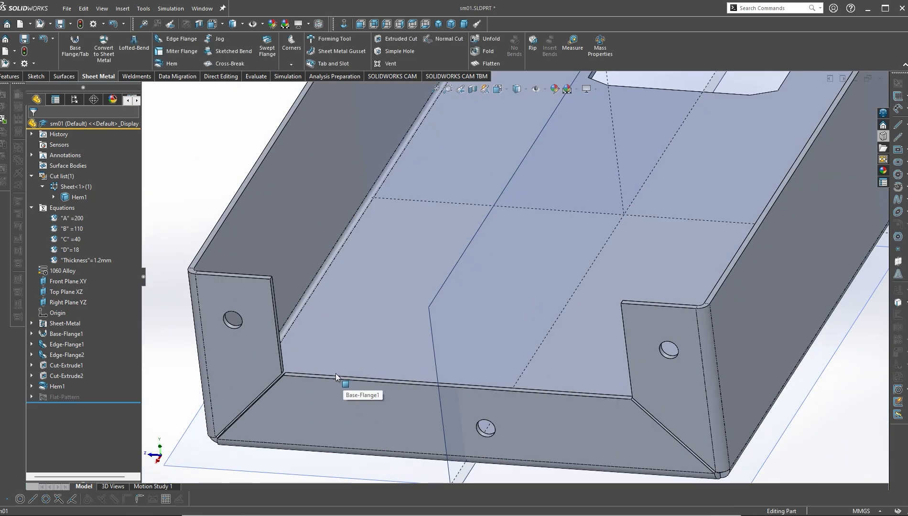
pyautogui.scroll(-5, 393, 382)
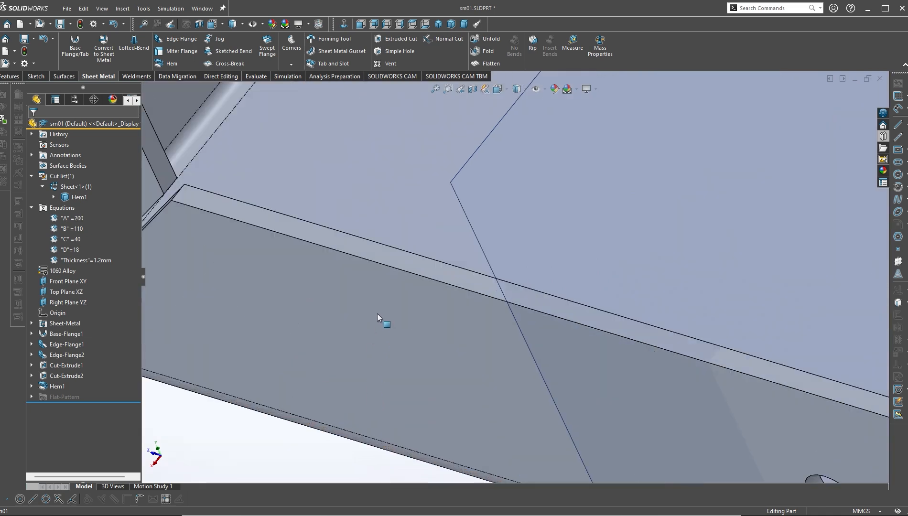
pyautogui.click(367, 241)
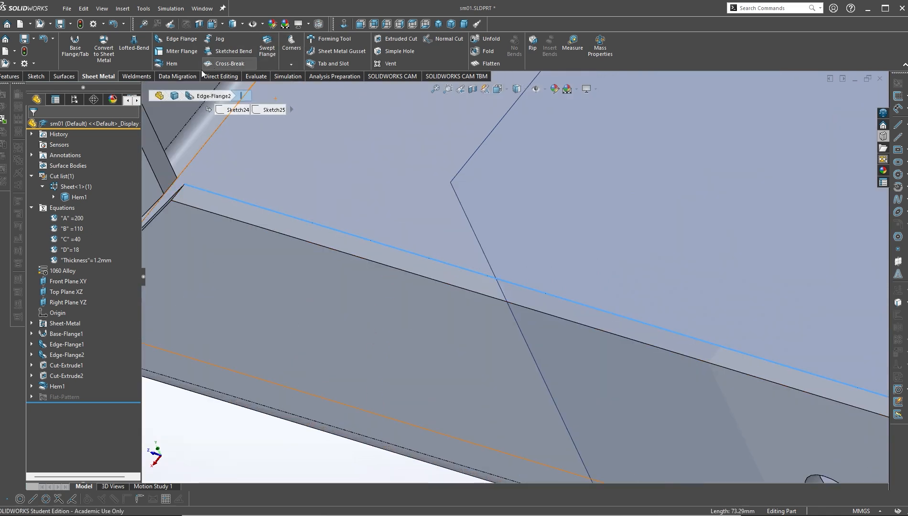
pyautogui.click(175, 64)
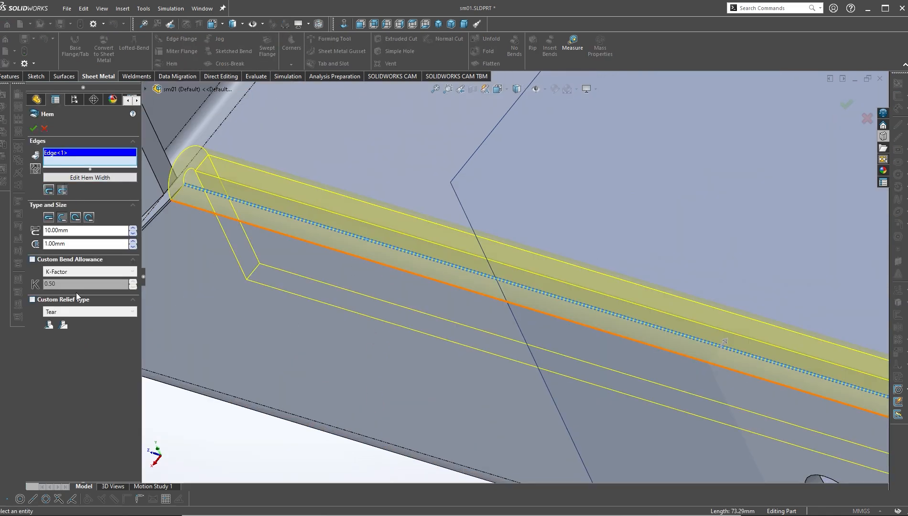
pyautogui.scroll(4, 516, 277)
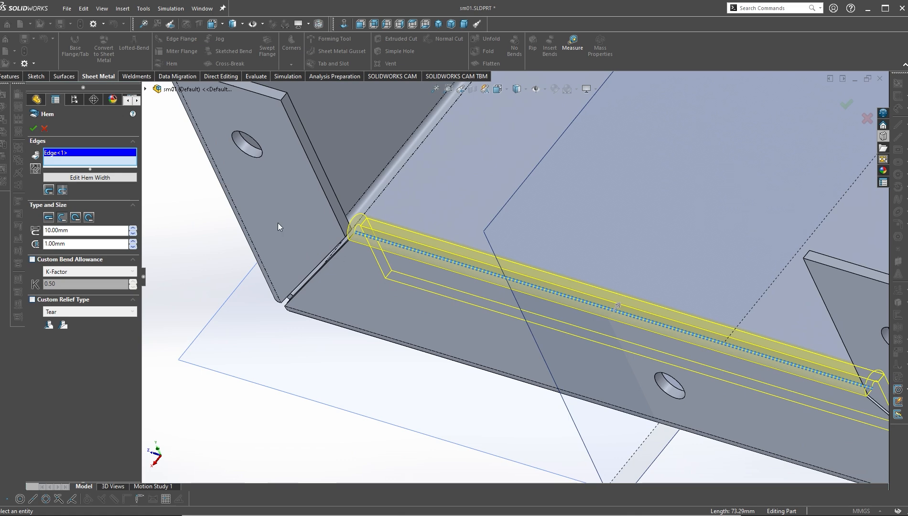
# - Edit the hem's width profile, pulling its line ends about 4.8 mm and 6.4 mm inward from the two corner flanges
pyautogui.click(98, 180)
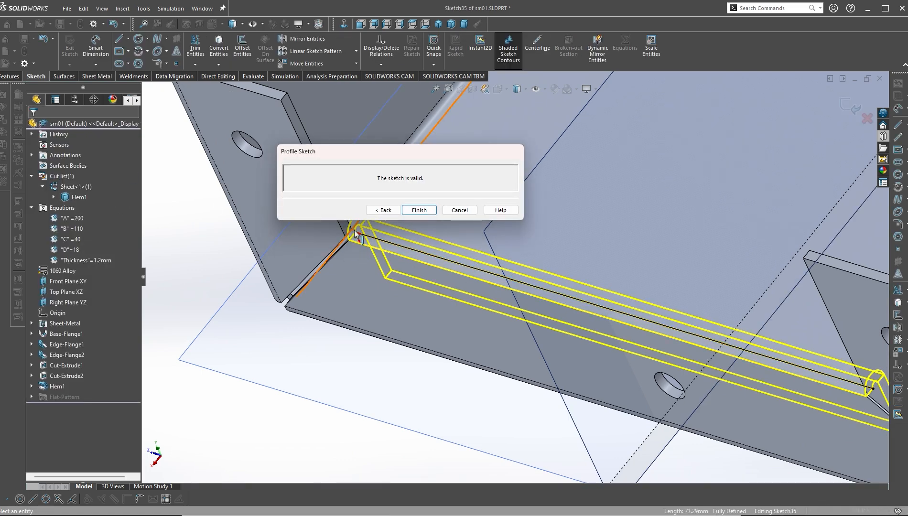
pyautogui.moveTo(356, 233); pyautogui.dragTo(387, 242)
pyautogui.scroll(3, 403, 255)
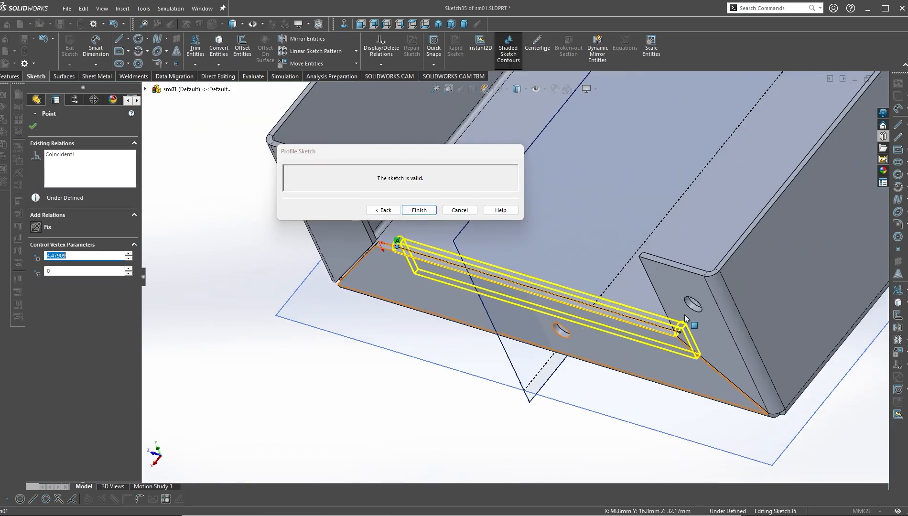
pyautogui.scroll(-2, 702, 331)
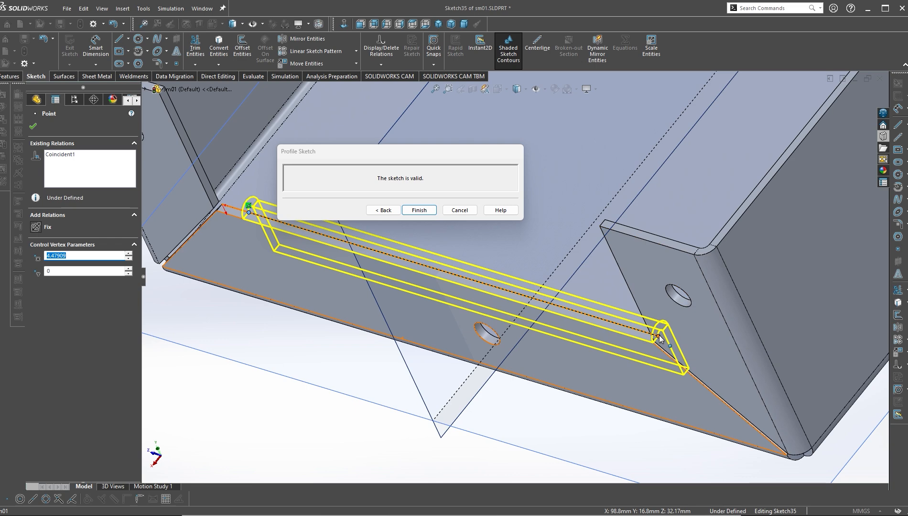
pyautogui.moveTo(656, 336); pyautogui.dragTo(623, 325)
pyautogui.scroll(5, 517, 282)
pyautogui.moveTo(410, 345); pyautogui.dragTo(473, 289, button='middle')
pyautogui.scroll(-2, 473, 289)
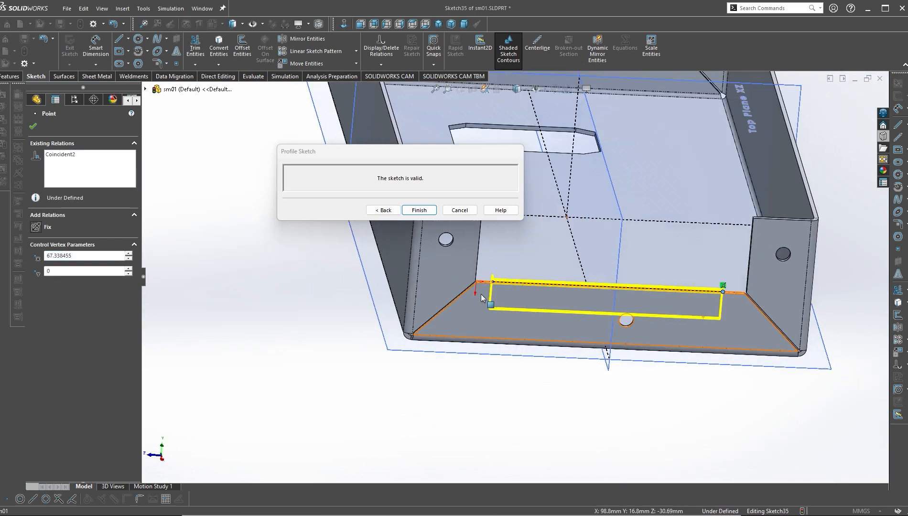
# - Dimension the first end of the hem profile 2 mm from the adjacent corner flange's edge
pyautogui.click(534, 283)
pyautogui.press('d')
pyautogui.scroll(-6, 493, 281)
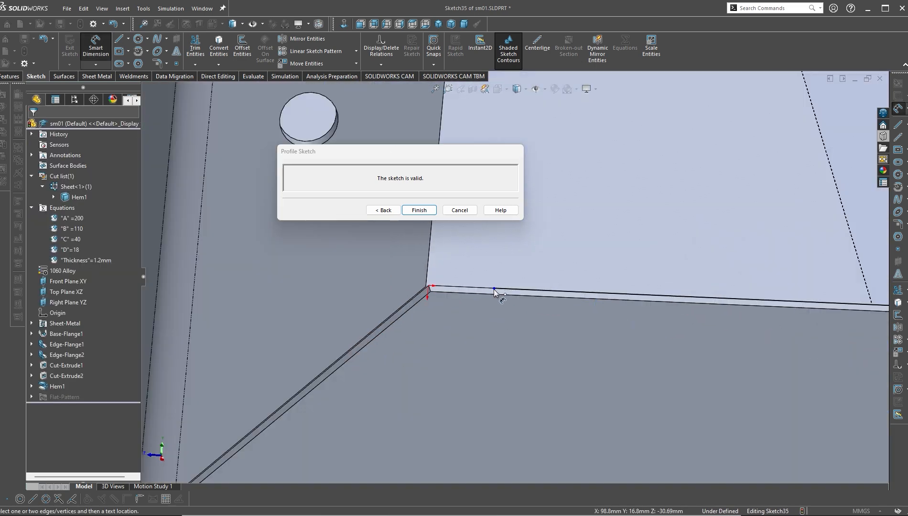
pyautogui.click(495, 288)
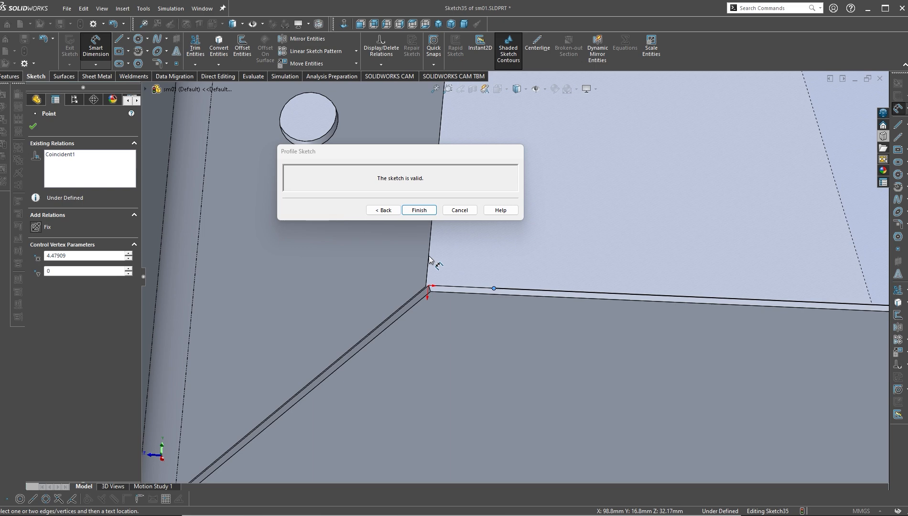
pyautogui.moveTo(456, 314); pyautogui.dragTo(163, 188, button='middle')
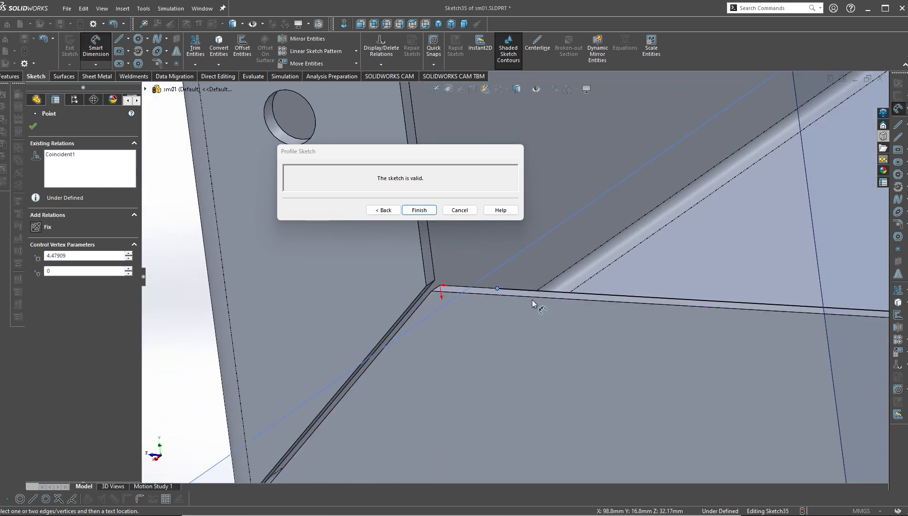
pyautogui.press('Escape')
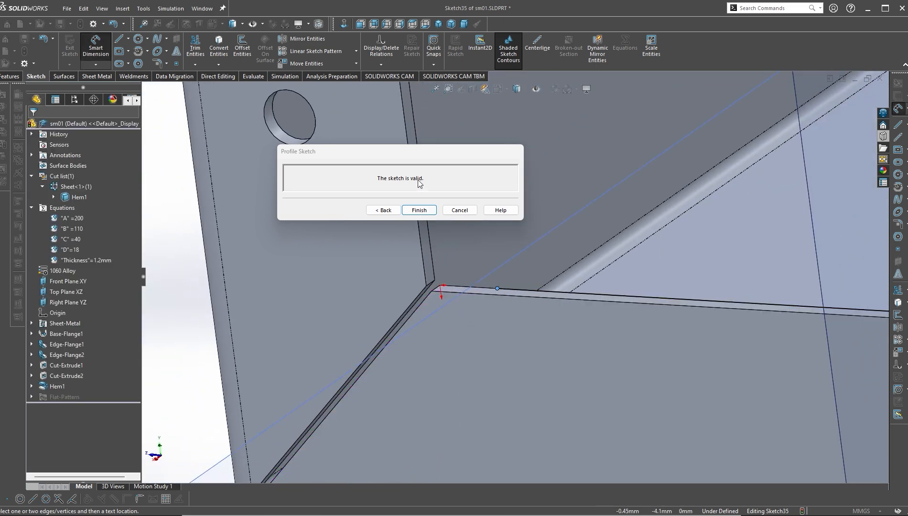
pyautogui.moveTo(391, 154); pyautogui.dragTo(447, 97)
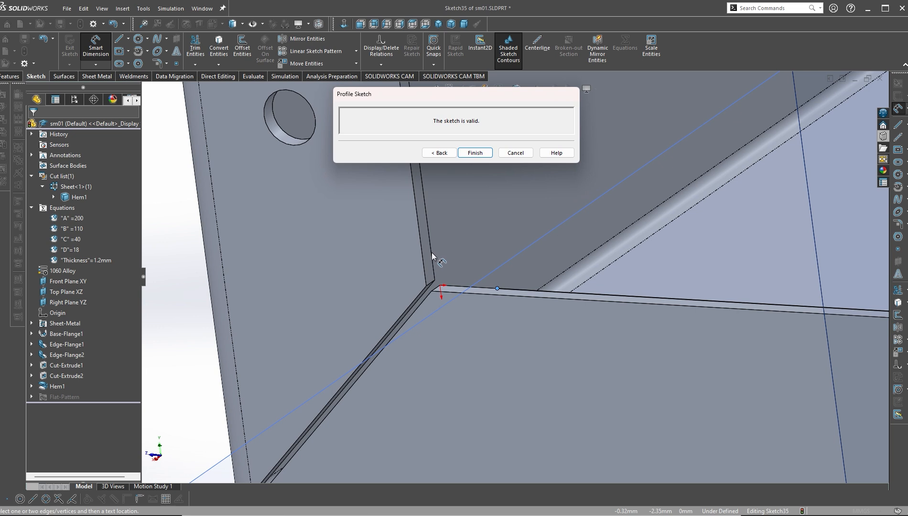
pyautogui.click(431, 253)
pyautogui.click(497, 289)
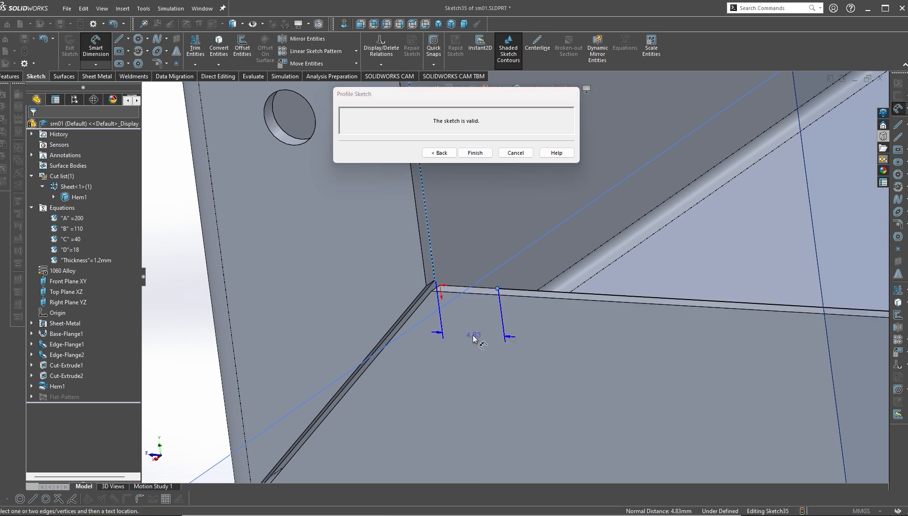
pyautogui.click(473, 338)
pyautogui.write('2')
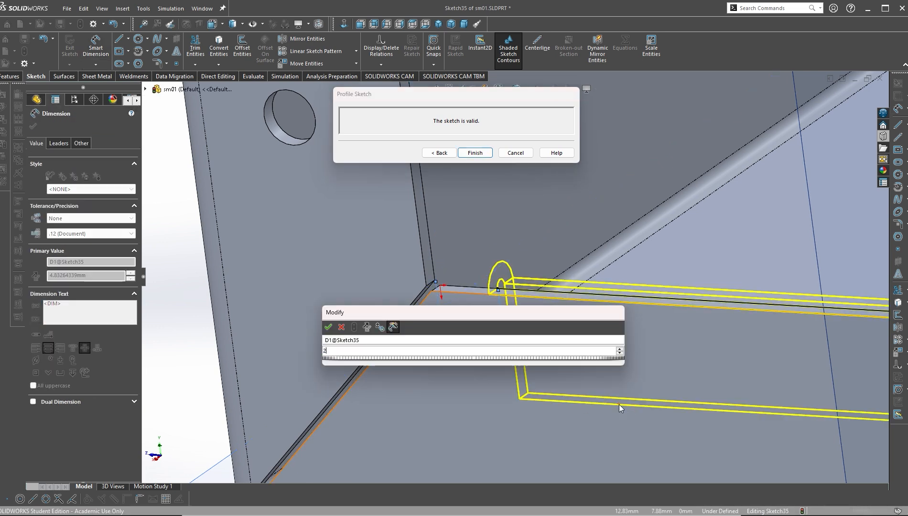
pyautogui.press('Return')
# - Dimension the other end of the hem profile 2 mm from its corner flange's edge and finish the hem
pyautogui.scroll(6, 709, 359)
pyautogui.scroll(-5, 717, 300)
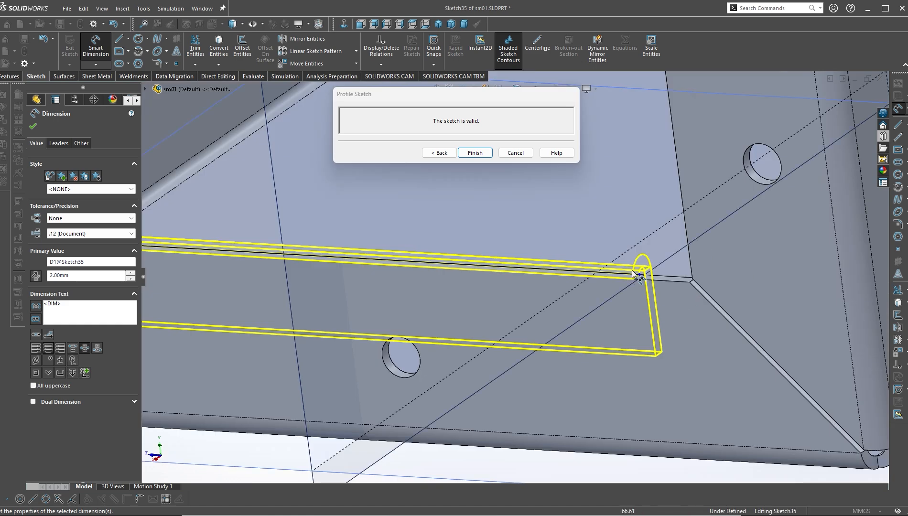
pyautogui.click(638, 273)
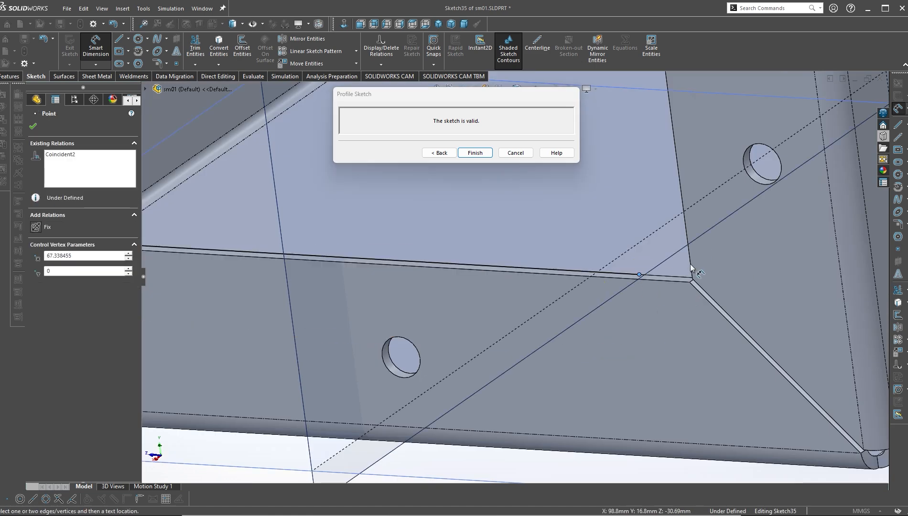
pyautogui.click(690, 264)
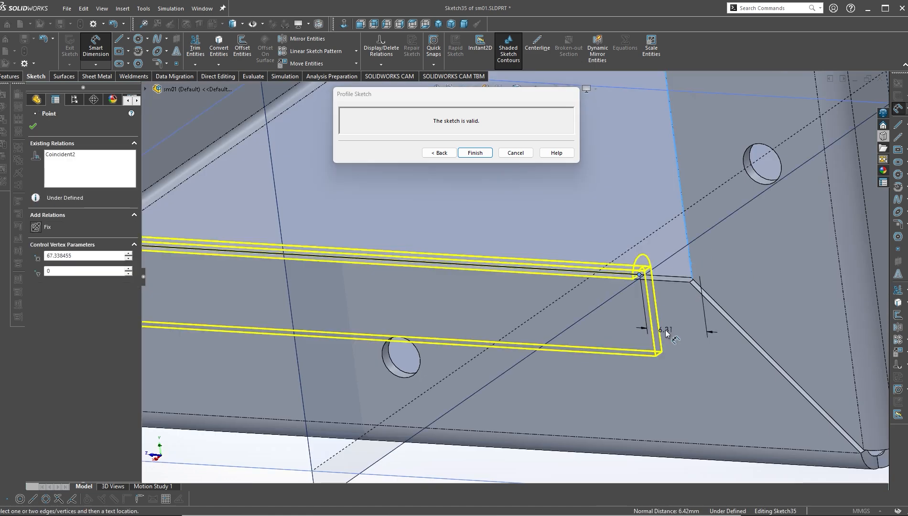
pyautogui.click(725, 372)
pyautogui.write('2')
pyautogui.press('Return')
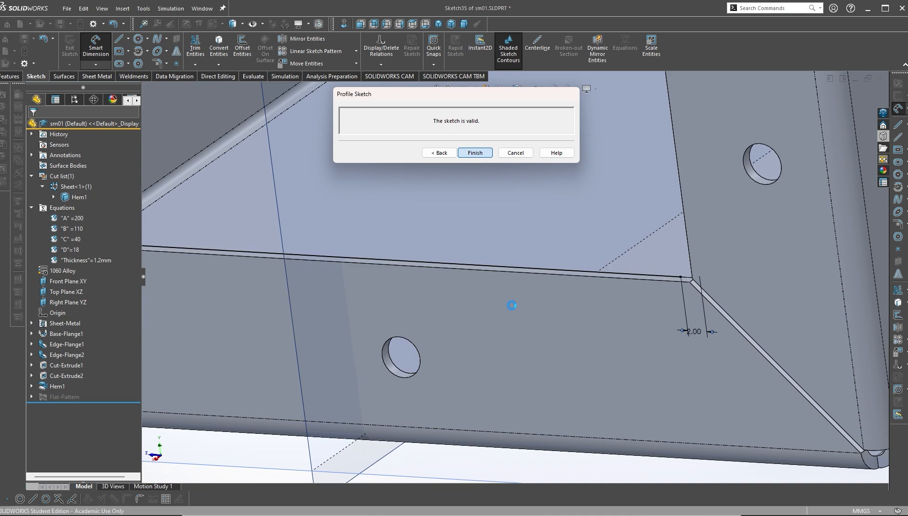
pyautogui.press('Return')
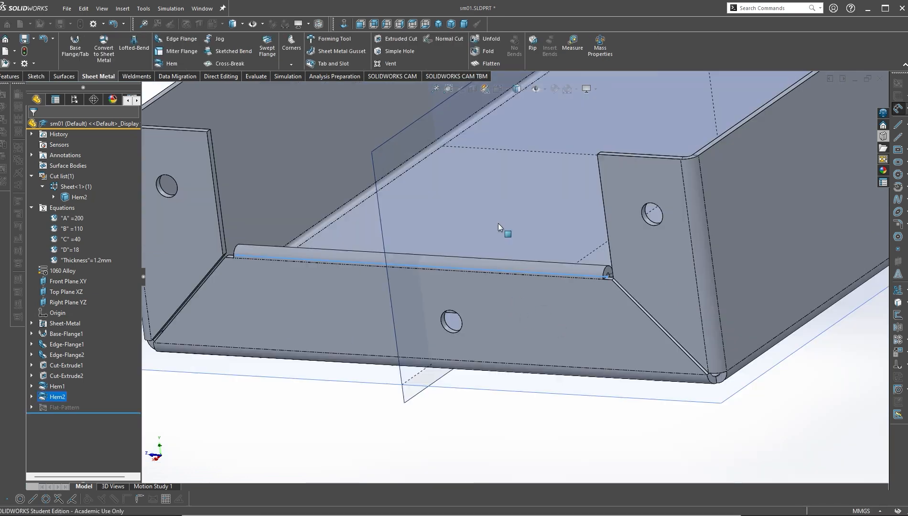
# - Suppress the cut that makes the round holes in the enclosure's flanges
pyautogui.scroll(-3, 696, 213)
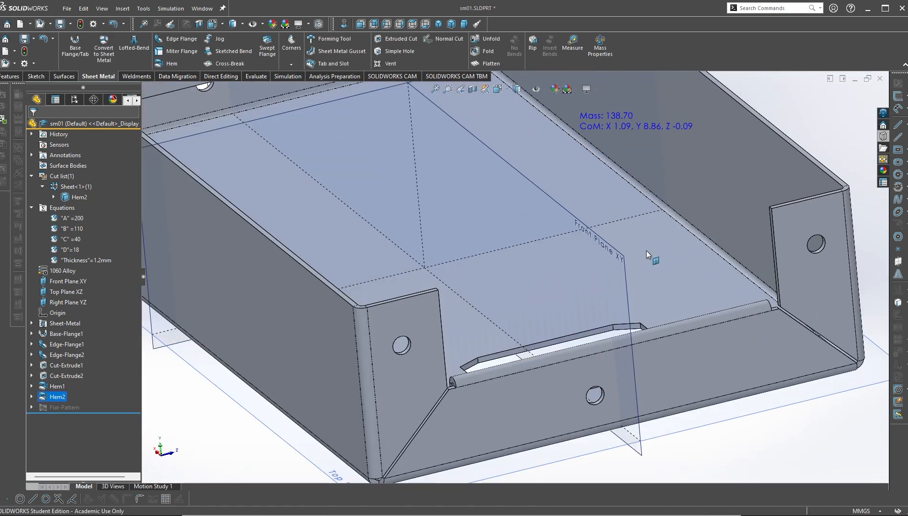
pyautogui.scroll(3, 601, 314)
pyautogui.moveTo(607, 315); pyautogui.dragTo(630, 359, button='middle')
pyautogui.scroll(-2, 534, 286)
pyautogui.scroll(5, 533, 286)
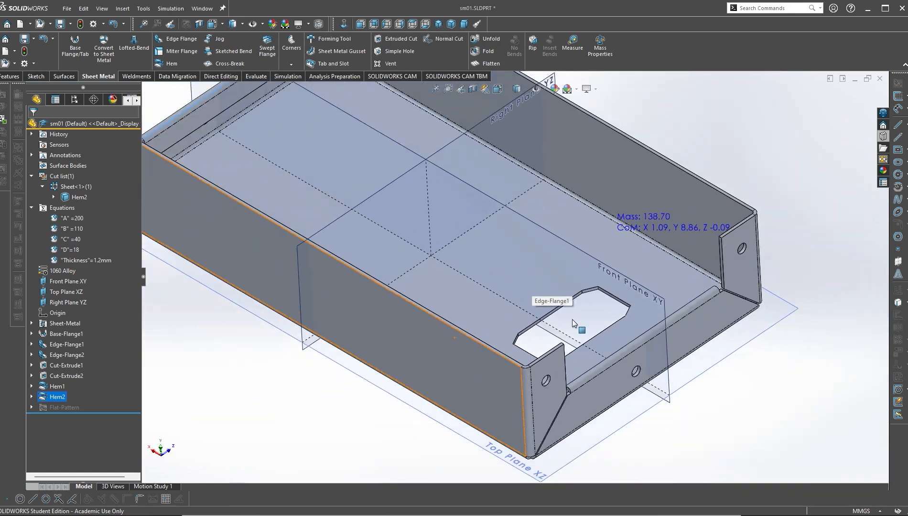
pyautogui.moveTo(578, 319); pyautogui.dragTo(671, 309, button='middle')
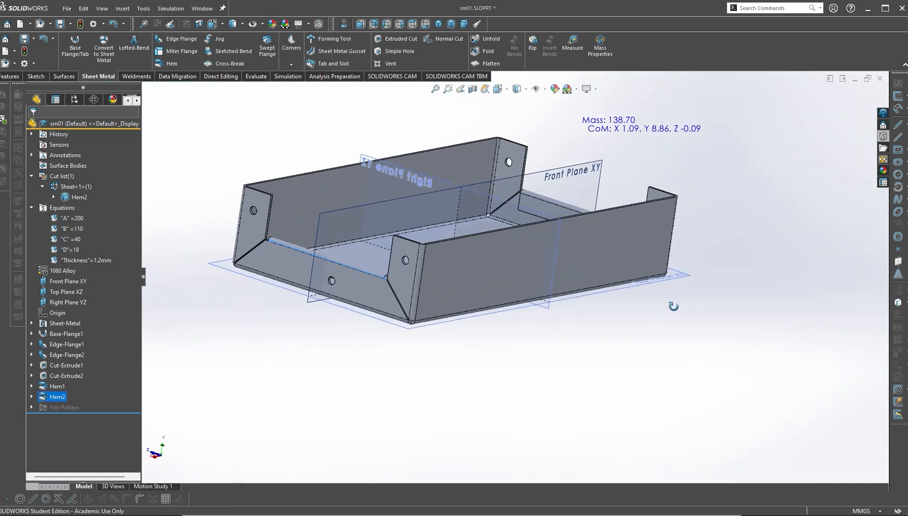
pyautogui.click(71, 366)
pyautogui.click(104, 334)
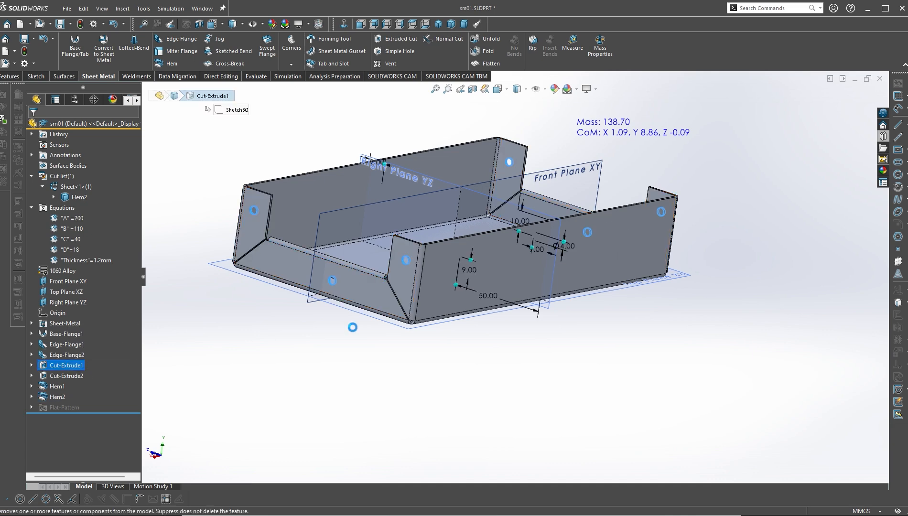
# - Review the Question 6 drawing and requirements, and compare the part's mass with the answer key
pyautogui.scroll(2, 639, 194)
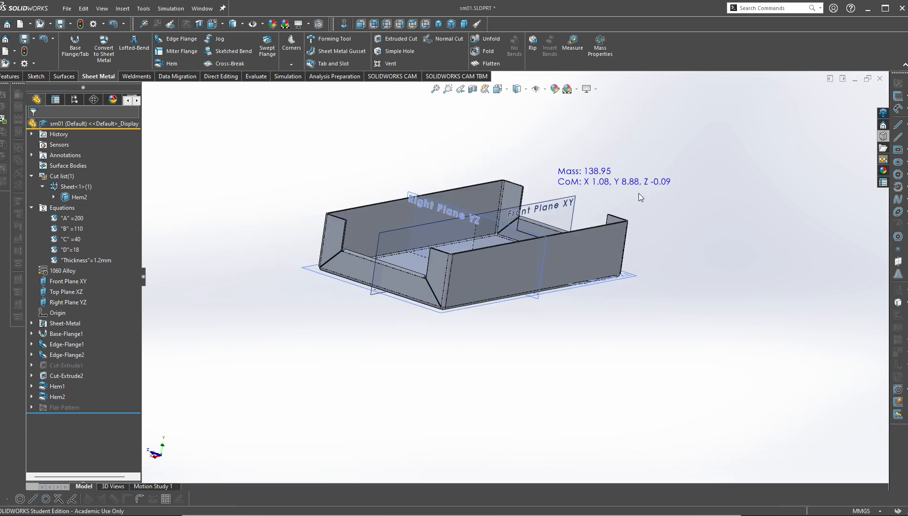
pyautogui.scroll(-3, 638, 194)
pyautogui.scroll(1, 496, 467)
pyautogui.moveTo(496, 467); pyautogui.dragTo(415, 474, button='middle')
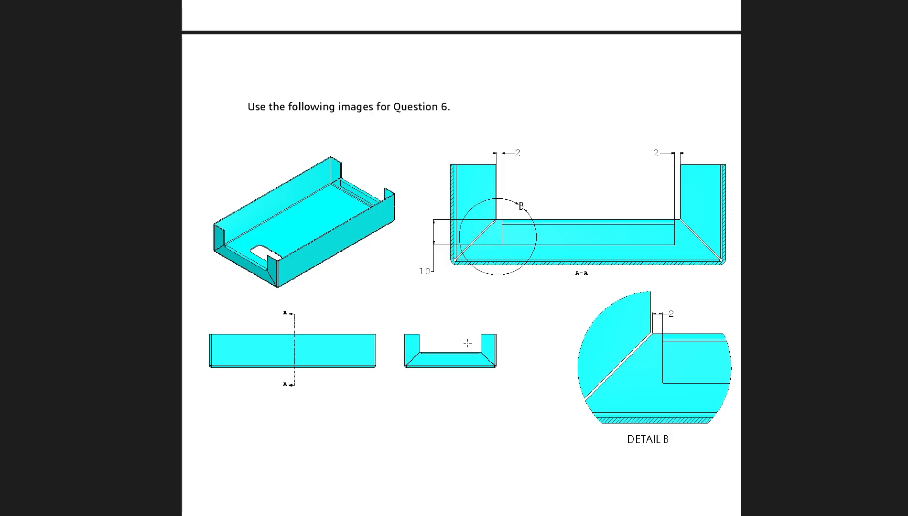
pyautogui.scroll(-10, 467, 343)
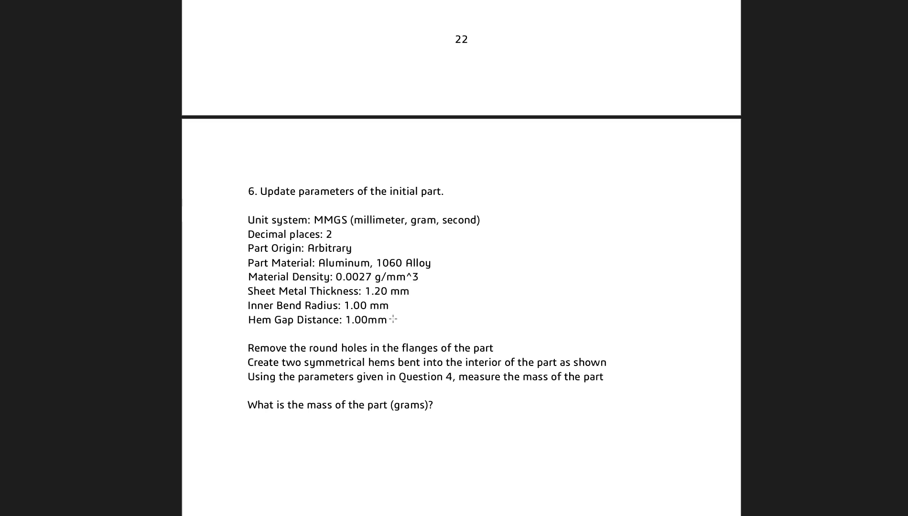
pyautogui.scroll(-3, 437, 342)
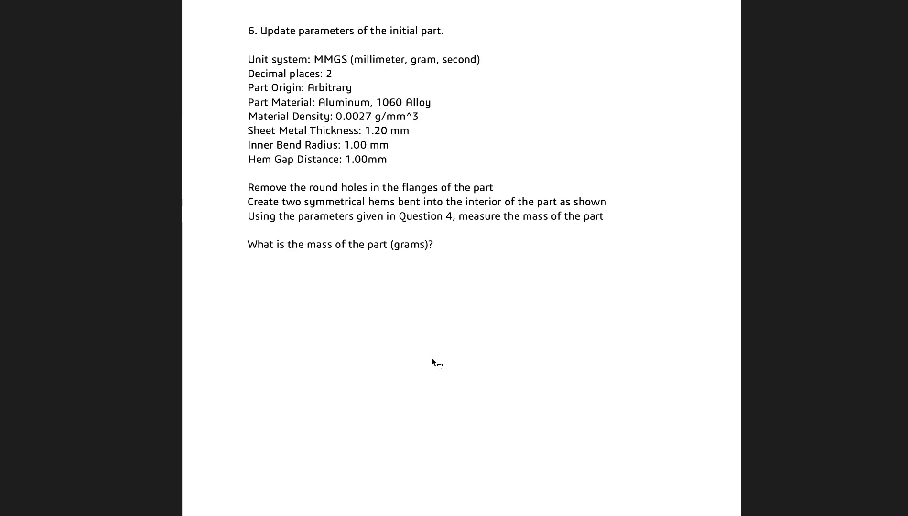
pyautogui.scroll(2, 431, 362)
pyautogui.scroll(-3, 486, 372)
pyautogui.scroll(1, 456, 448)
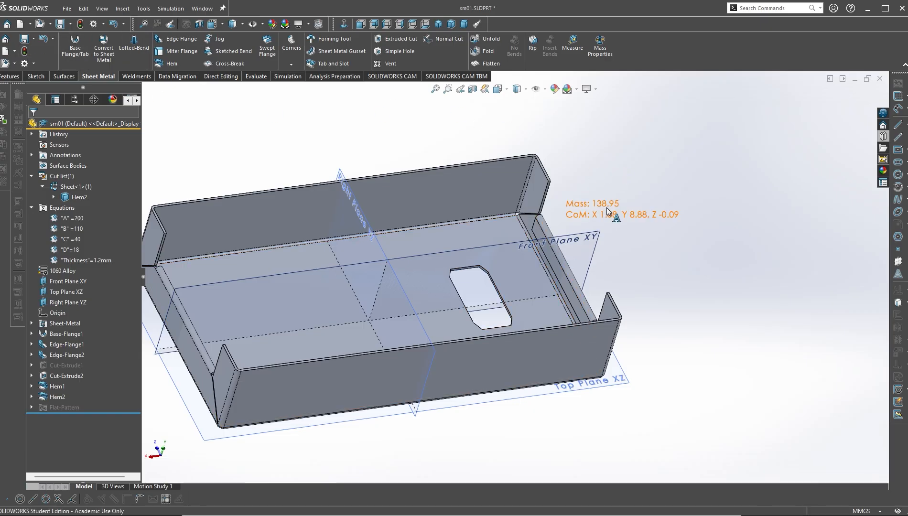
pyautogui.hotkey('alt', 'Tab')
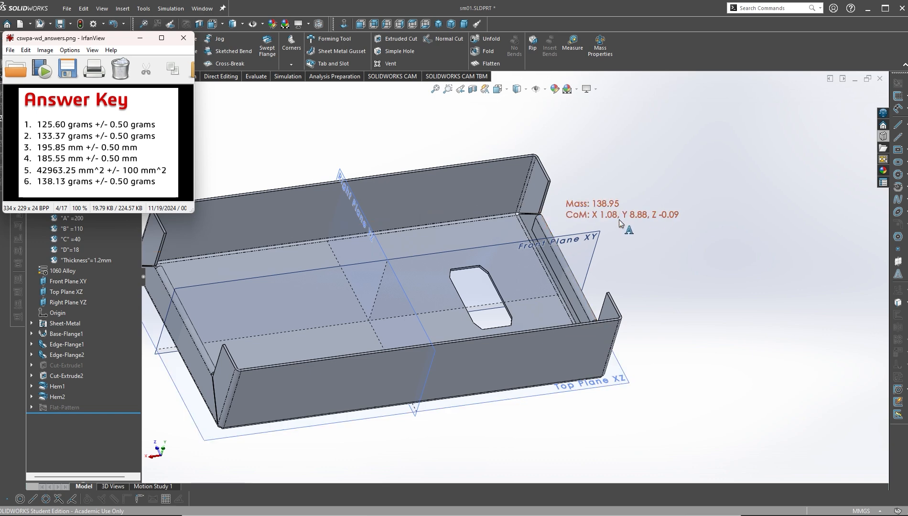
pyautogui.click(700, 172)
# - Examine the two interior hems and the corner gaps at both ends of the enclosure
pyautogui.scroll(2, 512, 277)
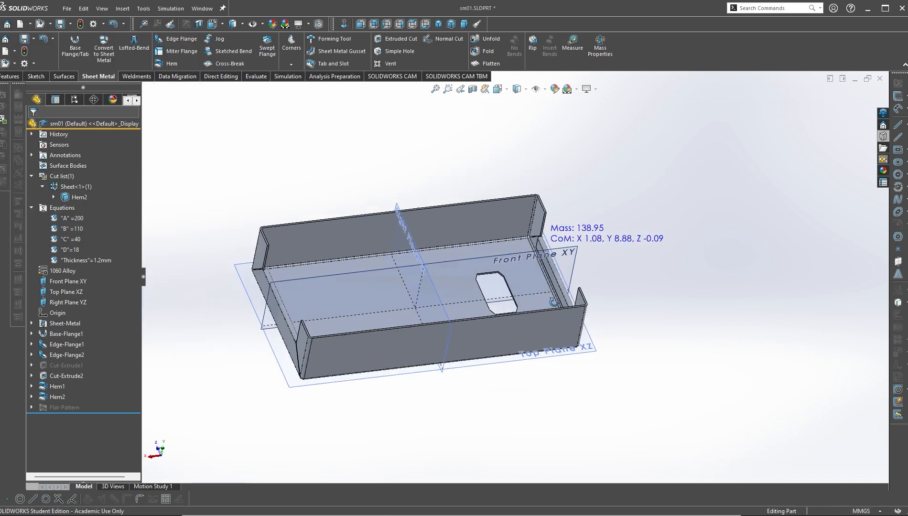
pyautogui.moveTo(512, 277); pyautogui.dragTo(469, 301, button='middle')
pyautogui.scroll(-7, 472, 306)
pyautogui.scroll(3, 474, 308)
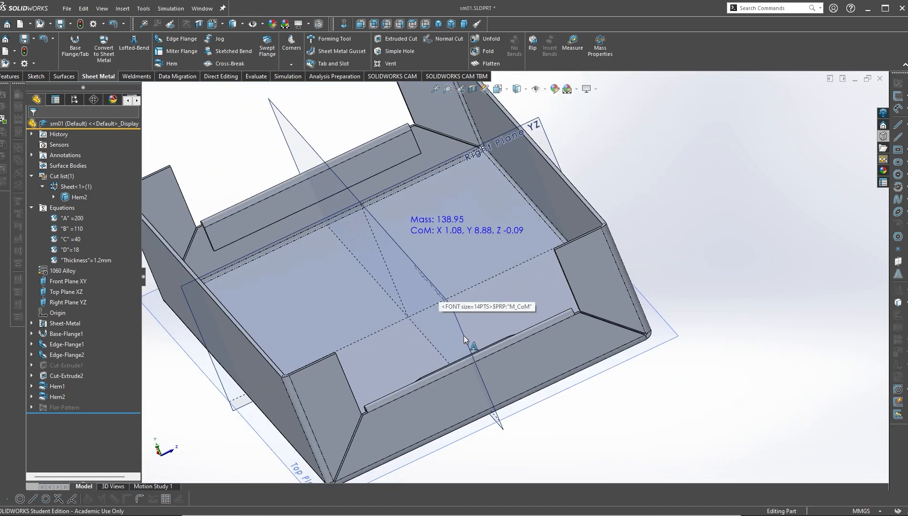
pyautogui.moveTo(464, 338)
pyautogui.mouseDown(button='middle')
pyautogui.moveTo(472, 260)
pyautogui.moveTo(479, 337)
pyautogui.mouseUp(button='middle')
pyautogui.scroll(-3, 342, 188)
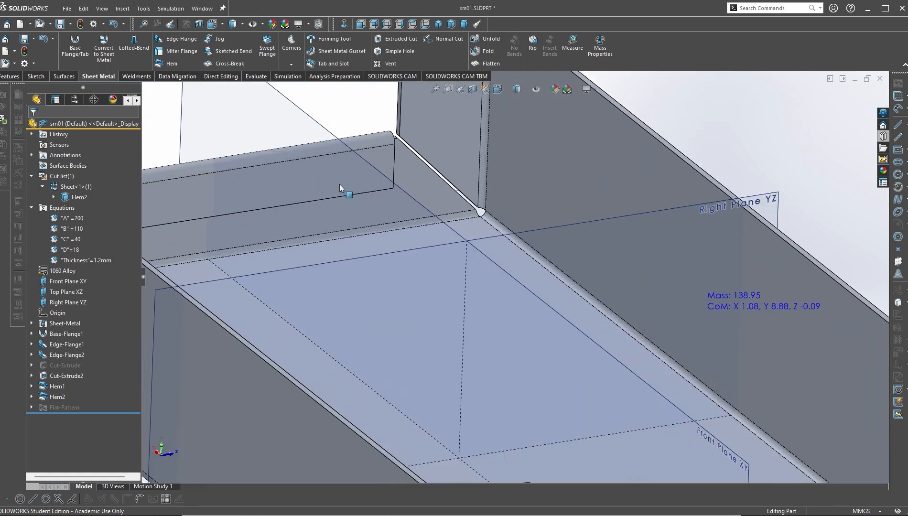
pyautogui.scroll(2, 397, 211)
pyautogui.middleClick(390, 205)
pyautogui.moveTo(390, 205); pyautogui.dragTo(521, 440, button='middle')
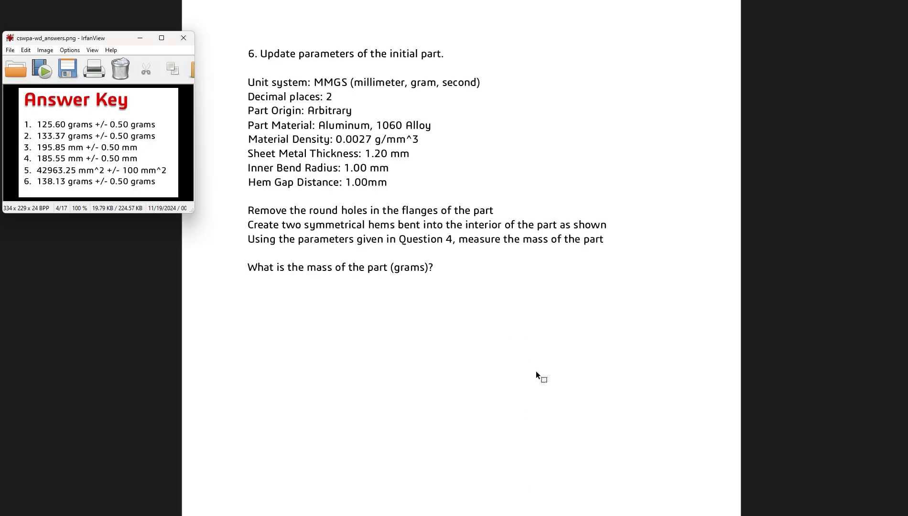
# - Review the Question 6 drawing and requirements along with the Question 4 and 5 parameters in the exam document
pyautogui.scroll(18, 536, 372)
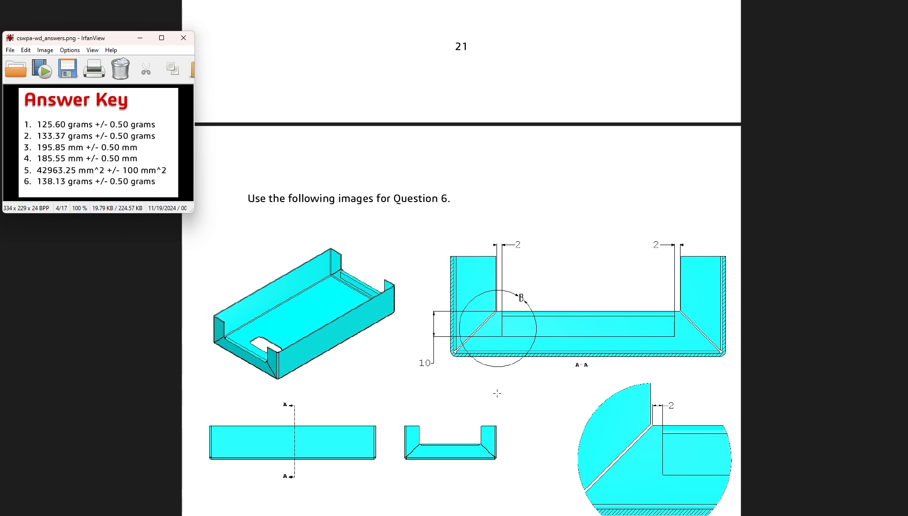
pyautogui.scroll(12, 513, 376)
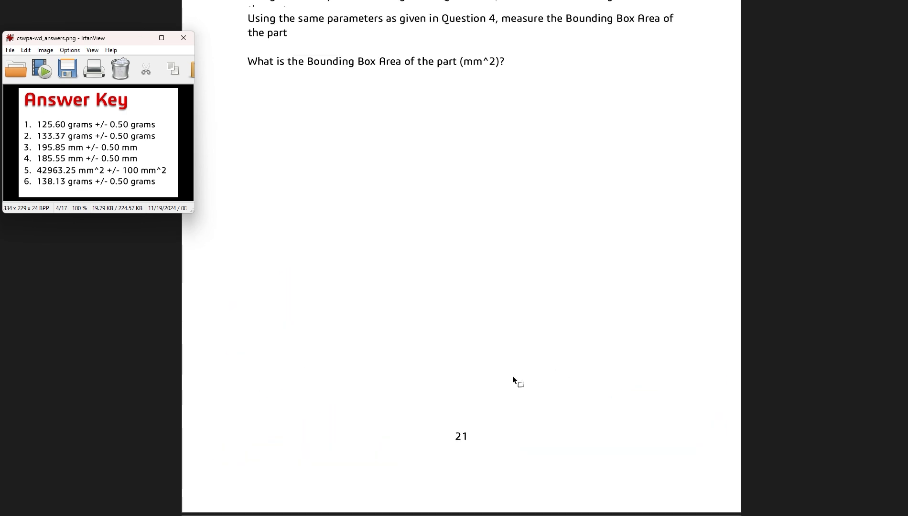
pyautogui.scroll(9, 504, 377)
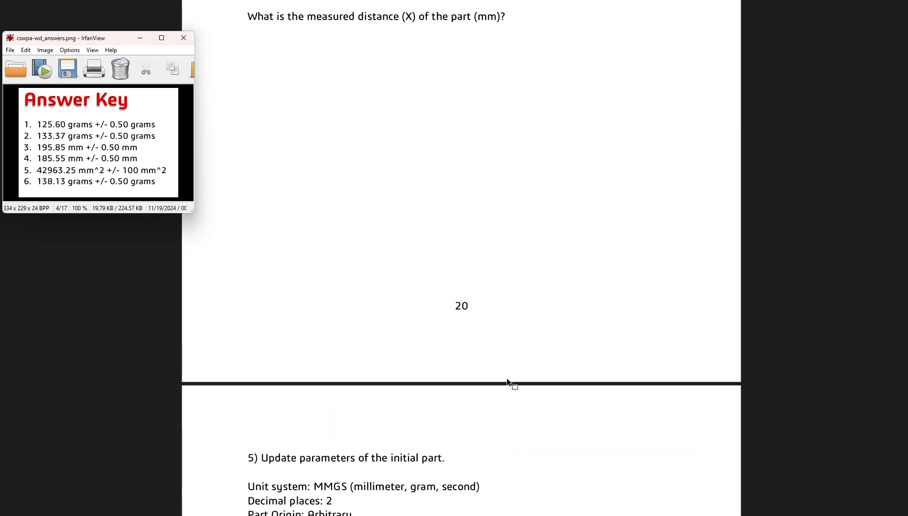
pyautogui.scroll(-5, 507, 378)
pyautogui.scroll(13, 502, 374)
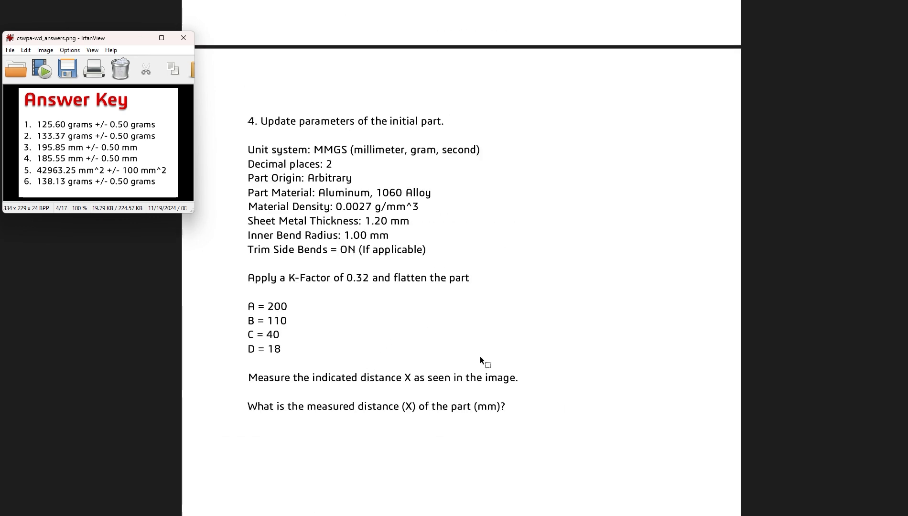
pyautogui.scroll(-3, 480, 359)
pyautogui.scroll(-19, 303, 136)
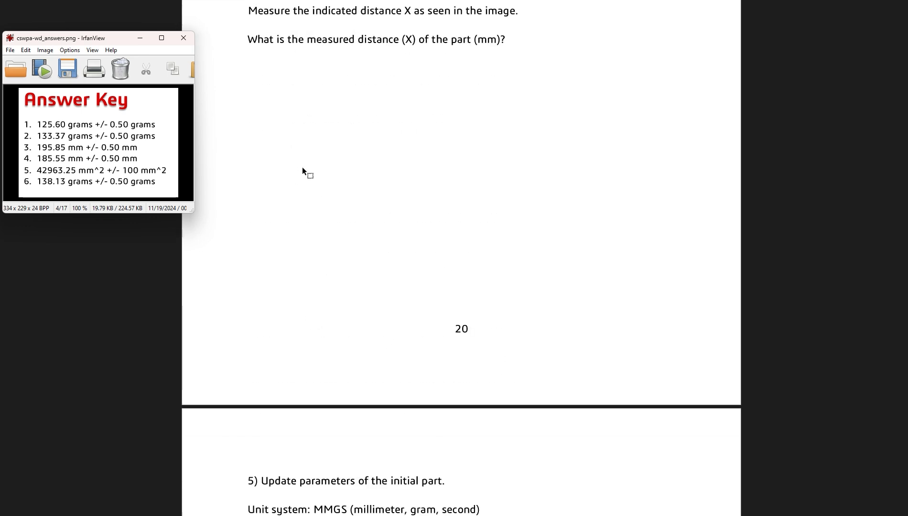
pyautogui.scroll(-18, 404, 406)
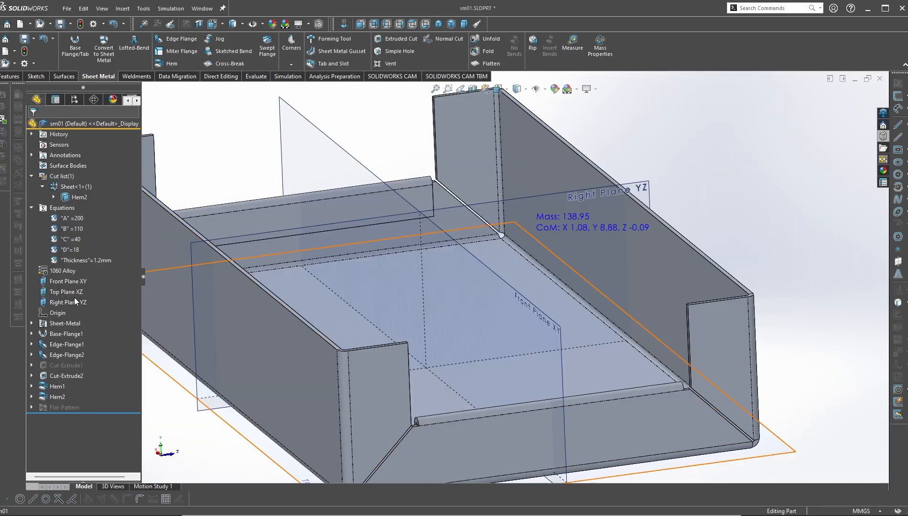
# - Edit both hems to use the Material Inside position, keeping the 10 mm length and 1 mm gap
pyautogui.scroll(-1, 577, 240)
pyautogui.scroll(2, 300, 219)
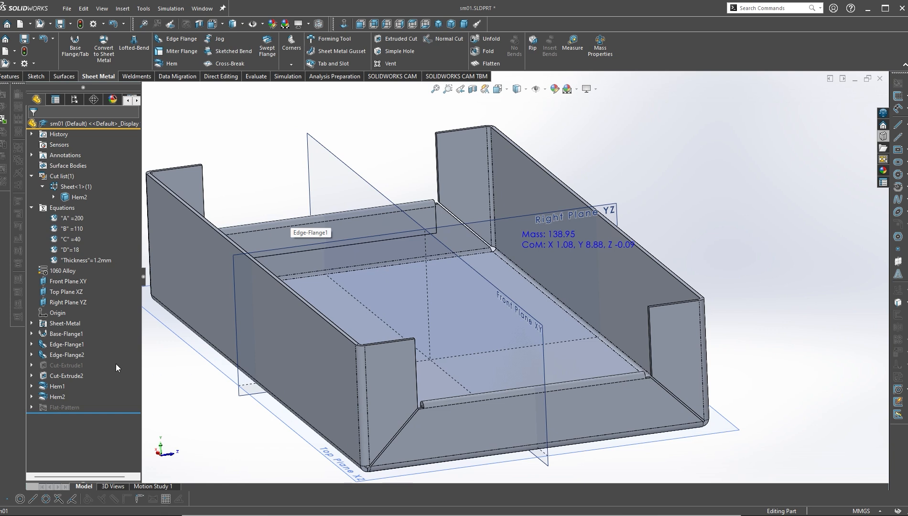
pyautogui.rightClick(59, 399)
pyautogui.click(358, 243)
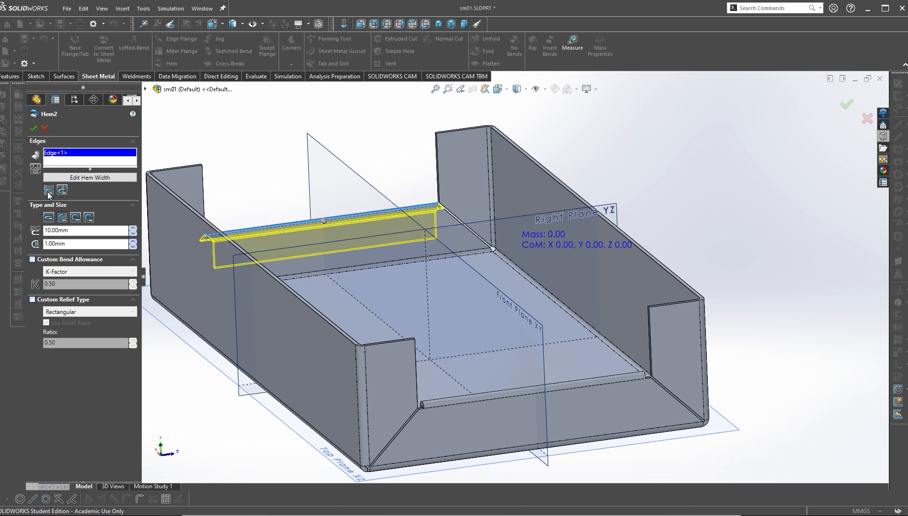
pyautogui.click(33, 128)
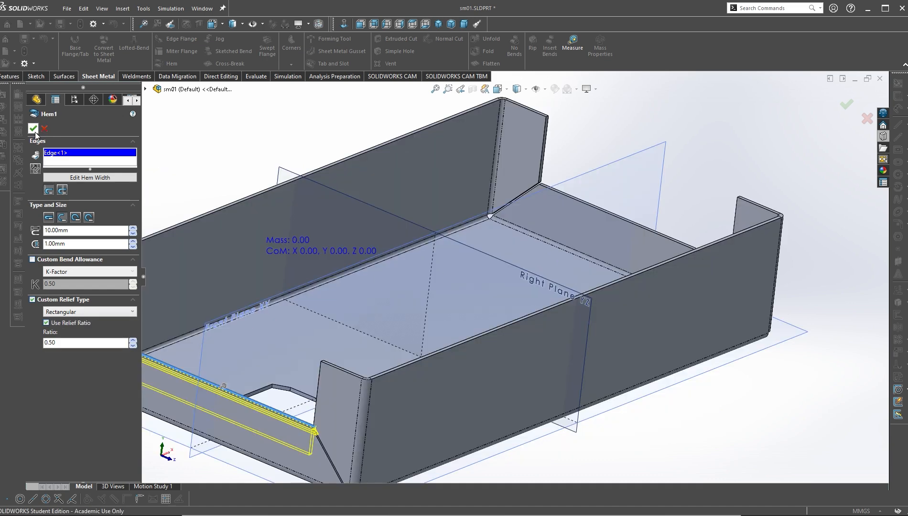
pyautogui.click(33, 128)
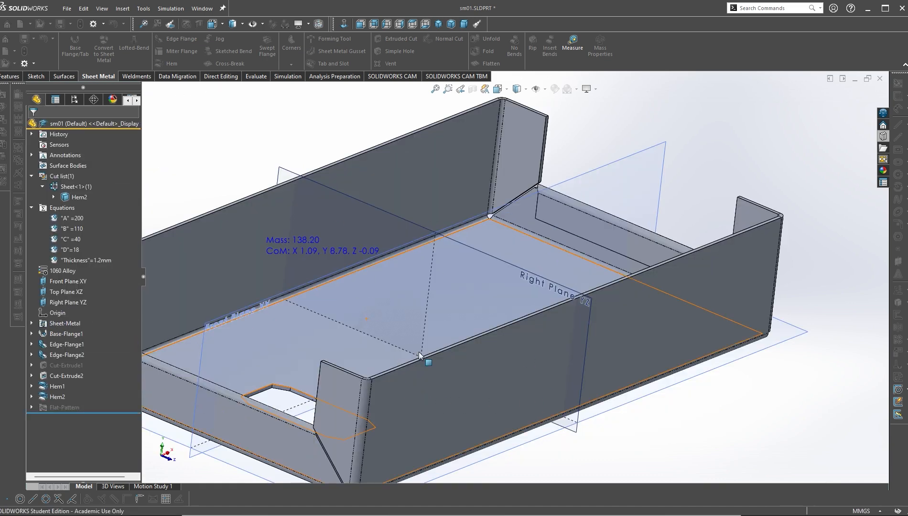
# - Compare the part's mass with the Question 6 value in the answer key and inspect the edited hems
pyautogui.scroll(2, 420, 324)
pyautogui.moveTo(459, 334); pyautogui.dragTo(425, 296, button='middle')
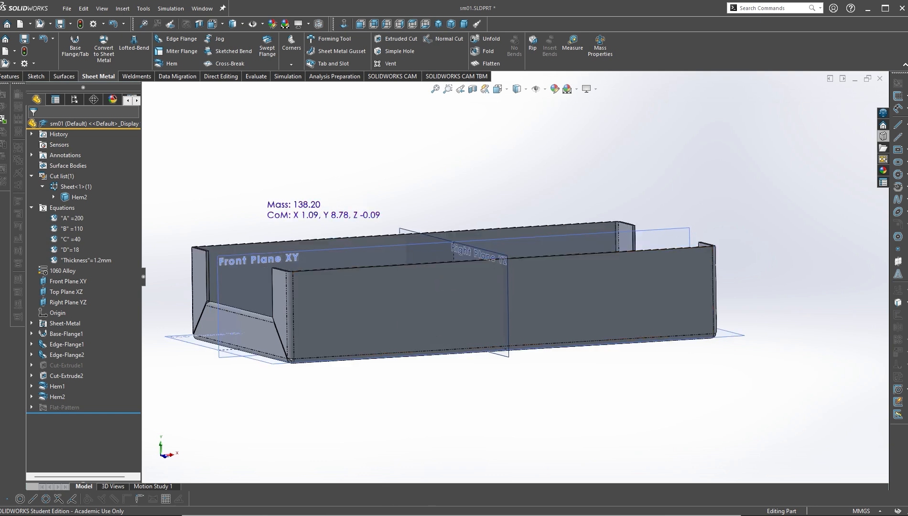
pyautogui.hotkey('alt', 'Tab')
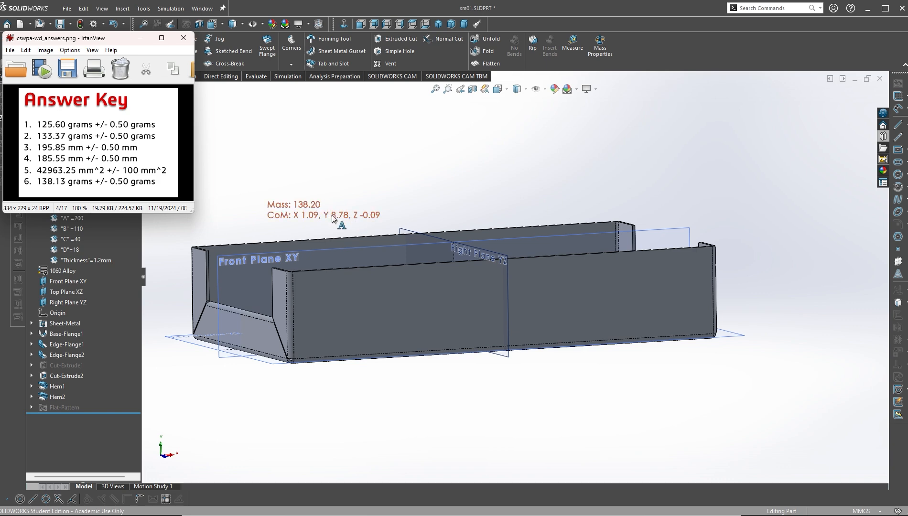
pyautogui.click(484, 430)
pyautogui.moveTo(340, 371); pyautogui.dragTo(355, 370, button='middle')
pyautogui.scroll(-4, 355, 370)
pyautogui.scroll(3, 600, 302)
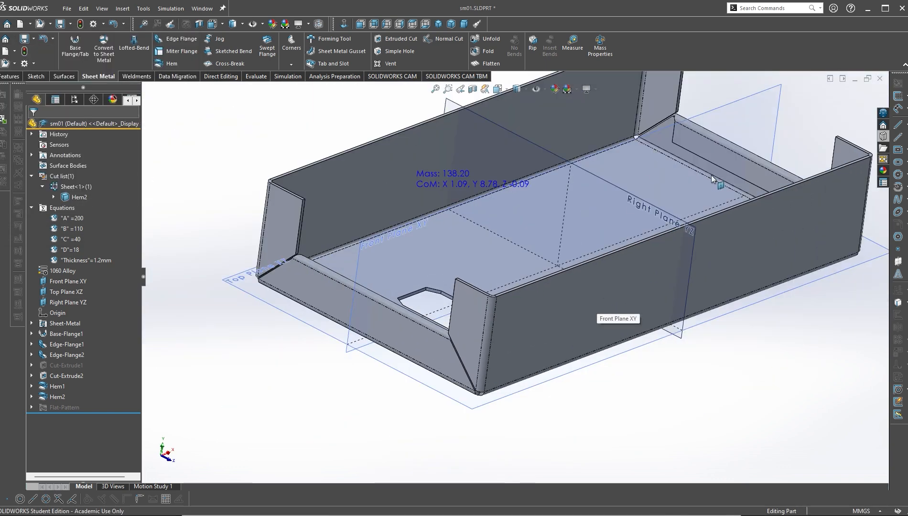
# - Recheck the Question 6 requirements and hem drawing in the exam document
pyautogui.hotkey('alt', 'Tab')
pyautogui.scroll(-3, 406, 344)
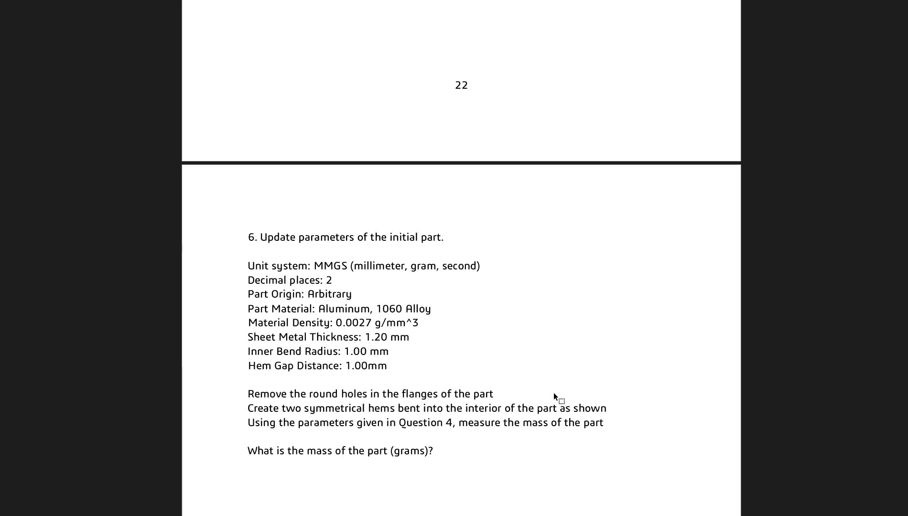
pyautogui.scroll(10, 497, 388)
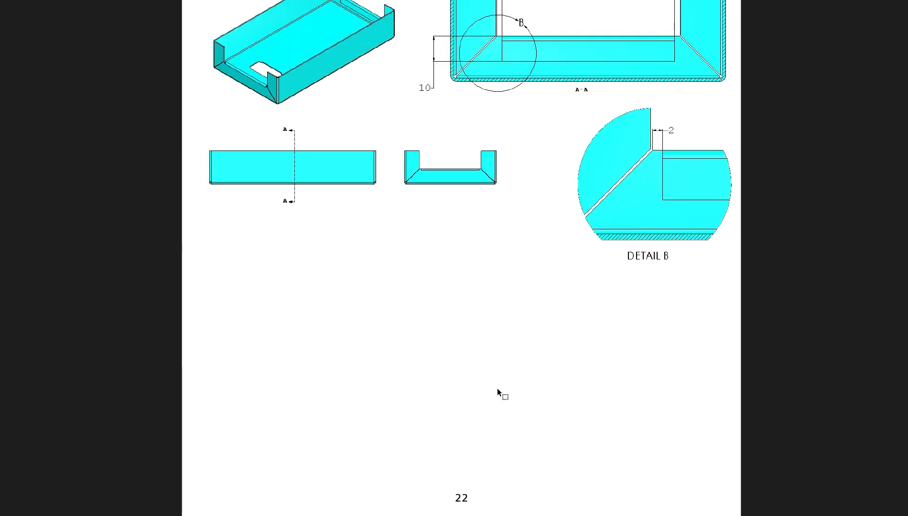